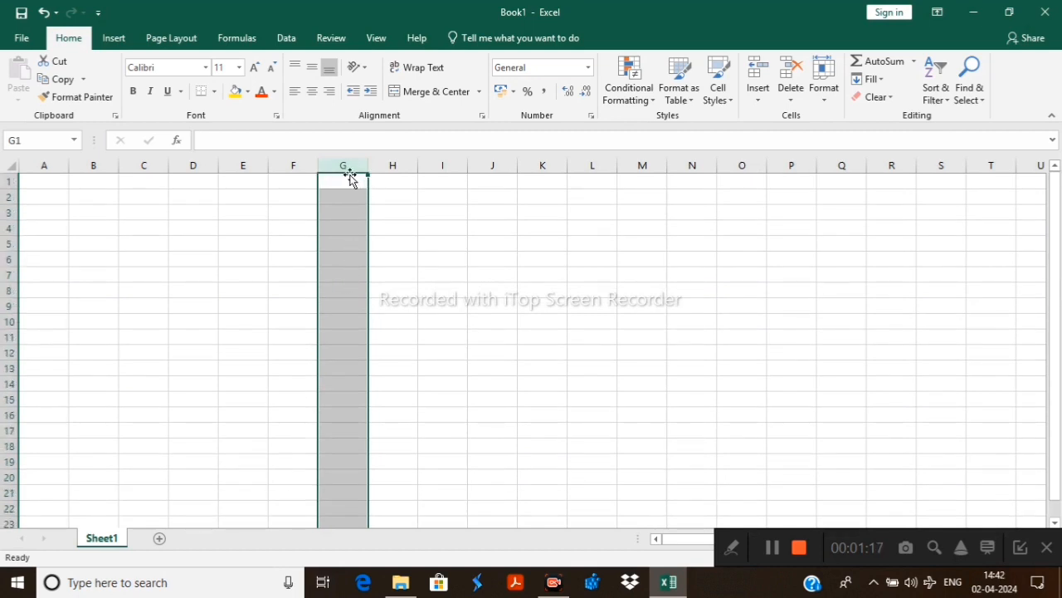
Highlight column N, row 10, column H and row 12 in turn to examine the sheet's columns and rows
scroll(346, 314, "down", 8)
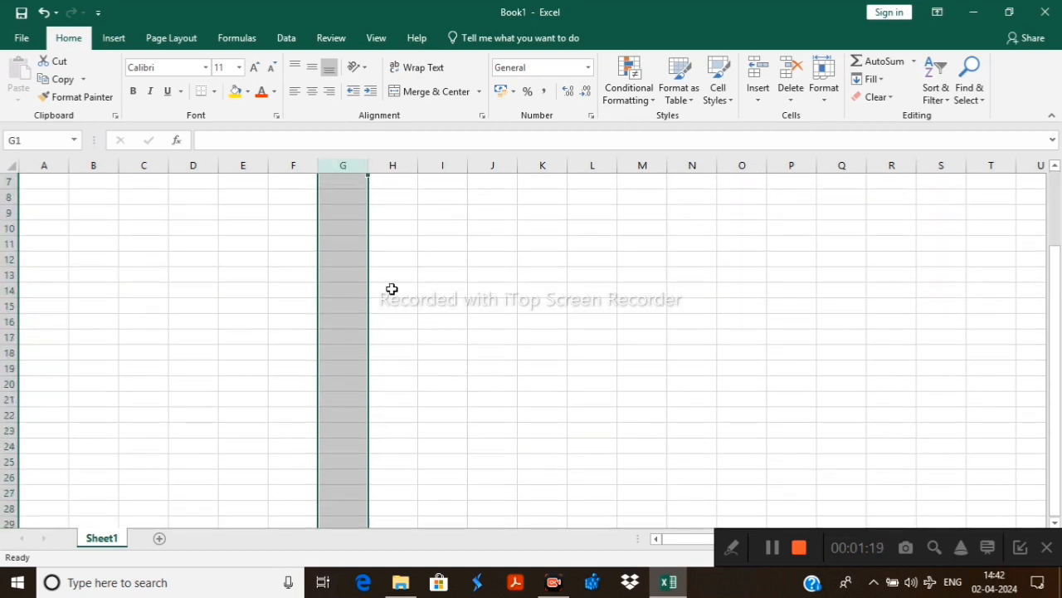
scroll(374, 256, "up", 8)
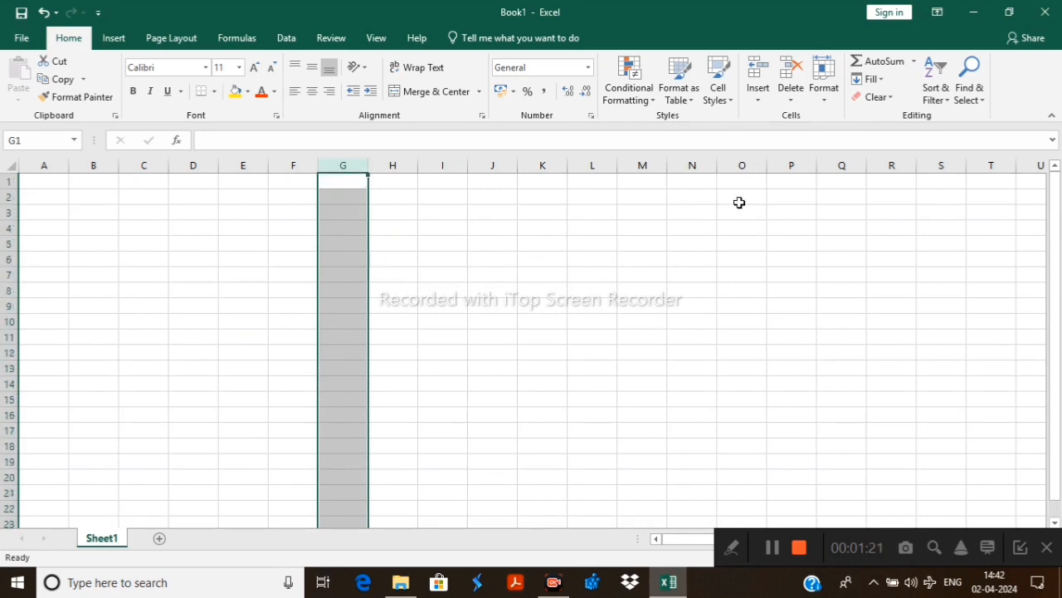
left_click(692, 165)
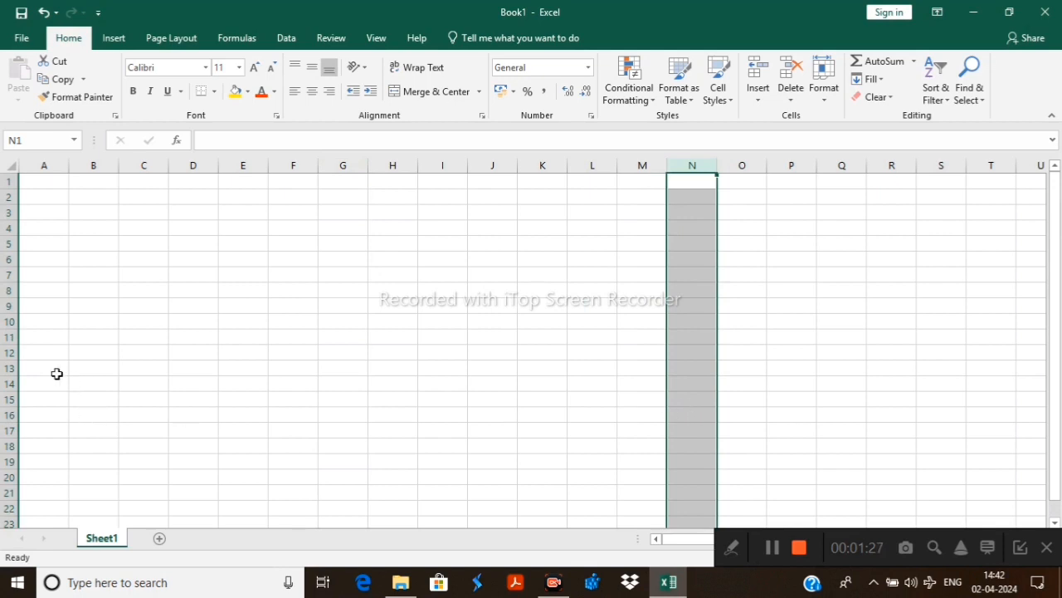
left_click(11, 323)
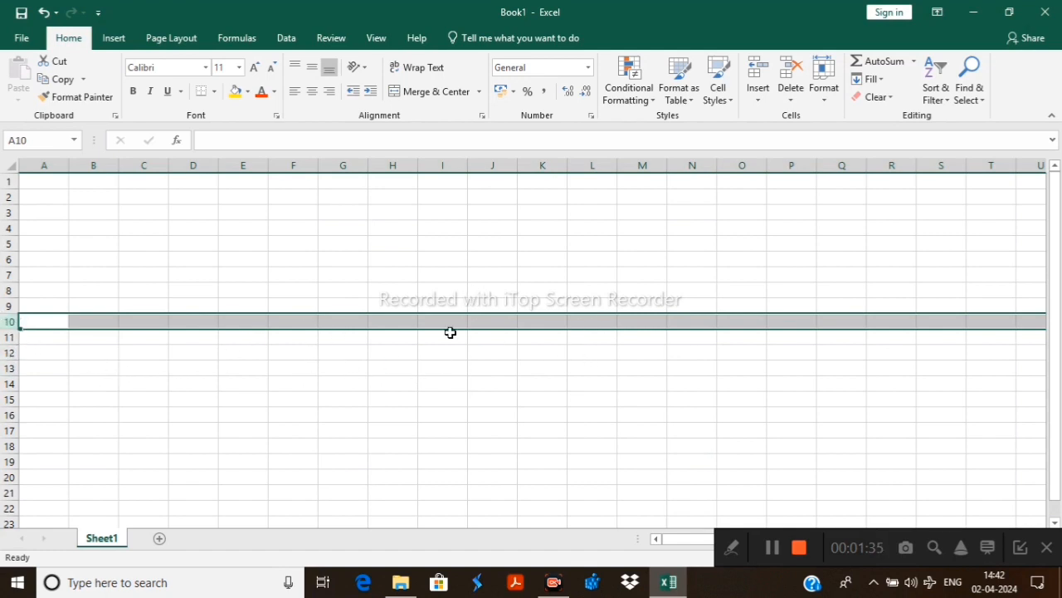
left_click(391, 167)
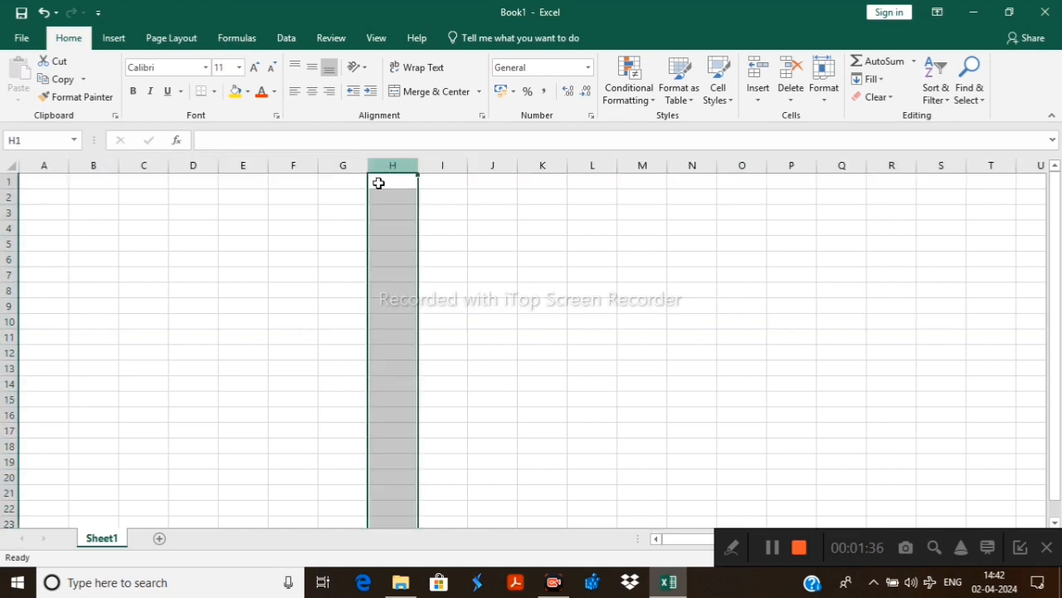
left_click(9, 353)
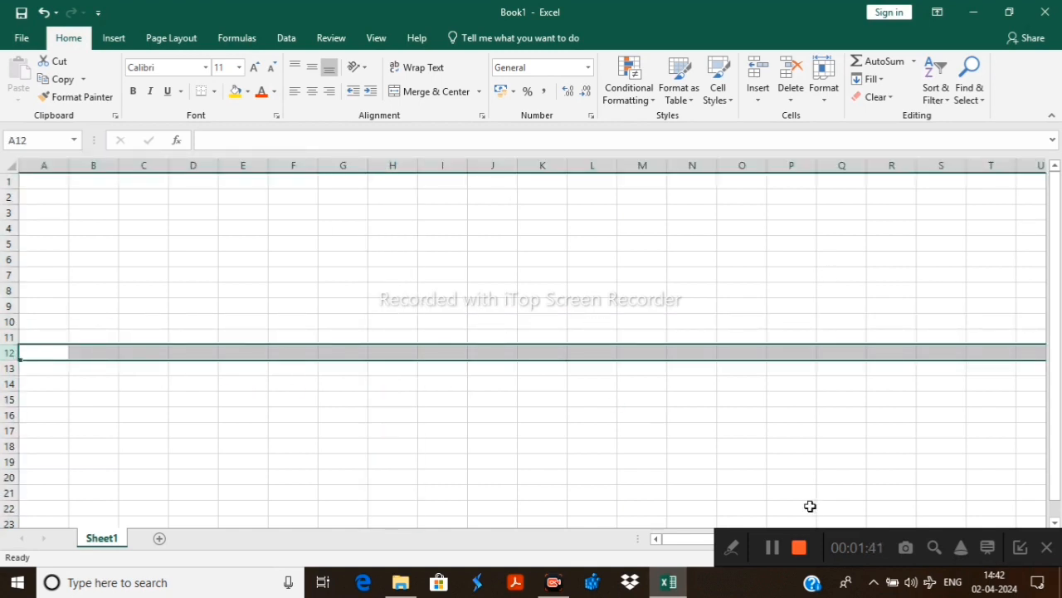
Select the single cell J7, open it for entry, and leave it empty by moving to cell G7
left_click(494, 276)
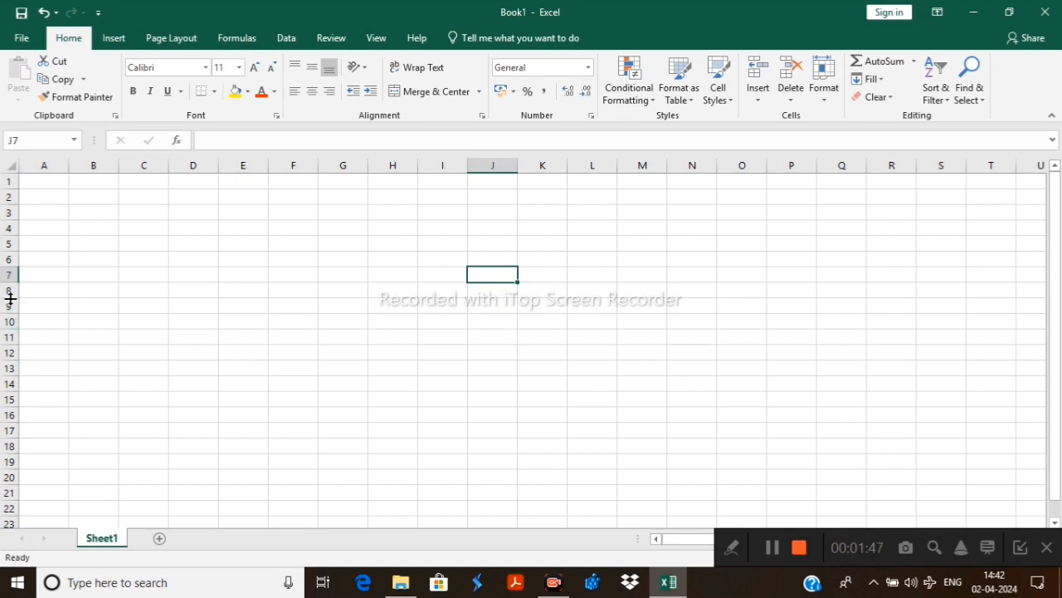
double_click(494, 275)
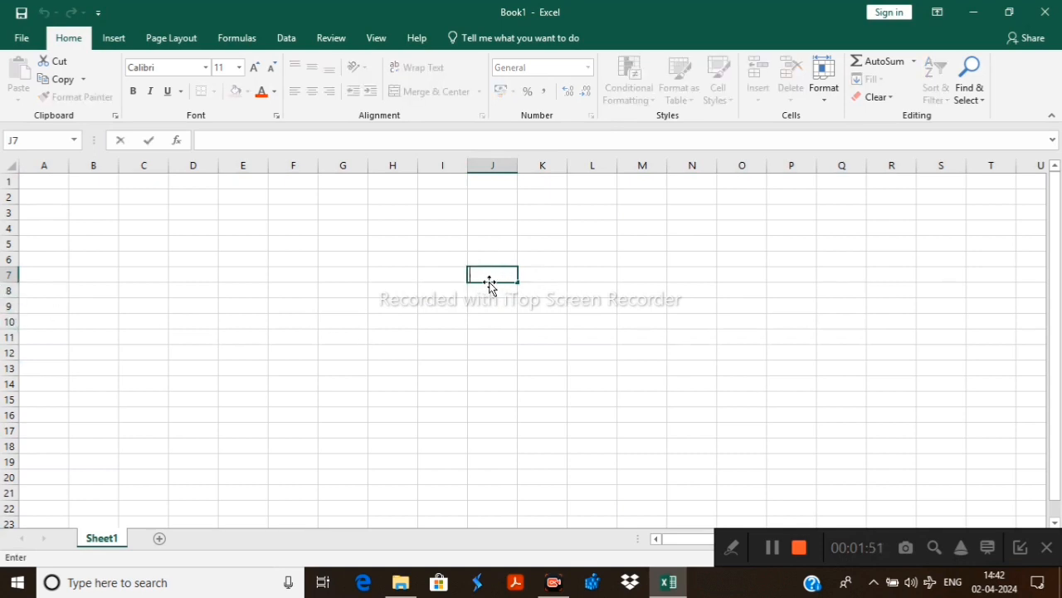
left_click(366, 279)
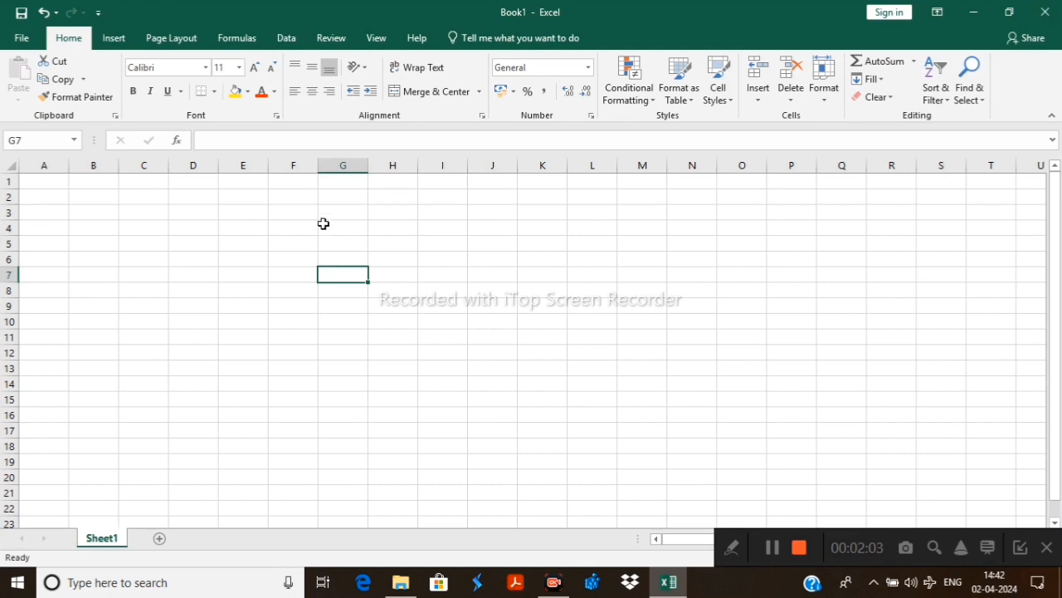
Enter 234 in cell F4 and shorten the entry to 2
left_click(299, 227)
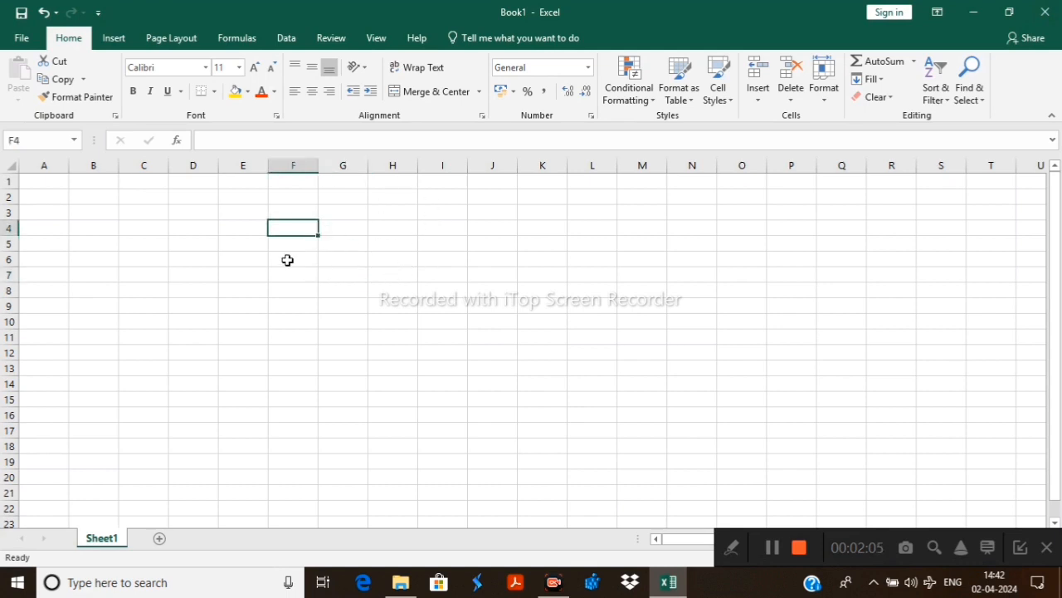
type("234")
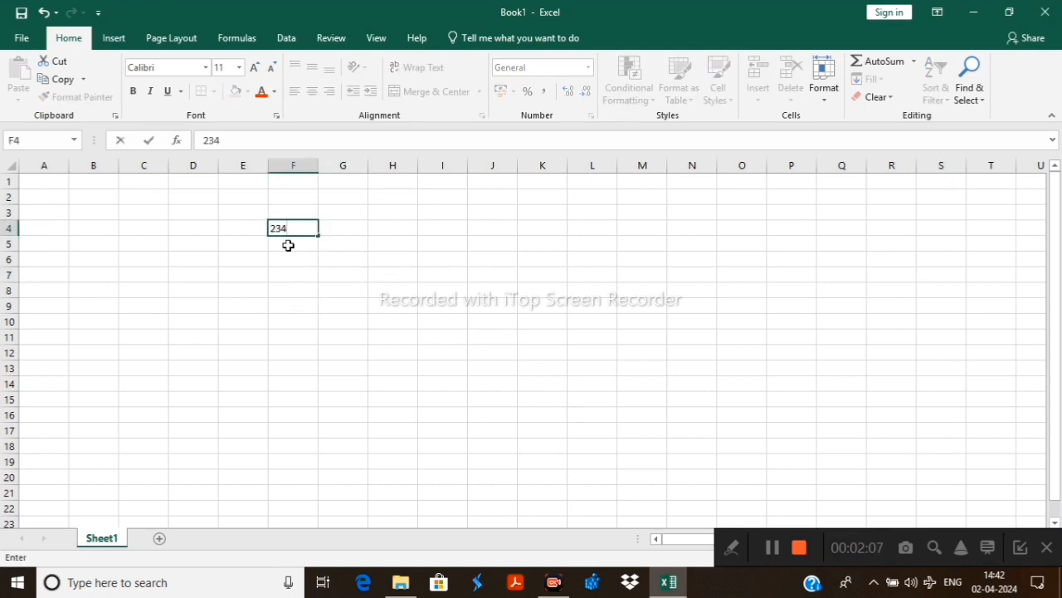
left_click_drag(298, 228, 275, 228)
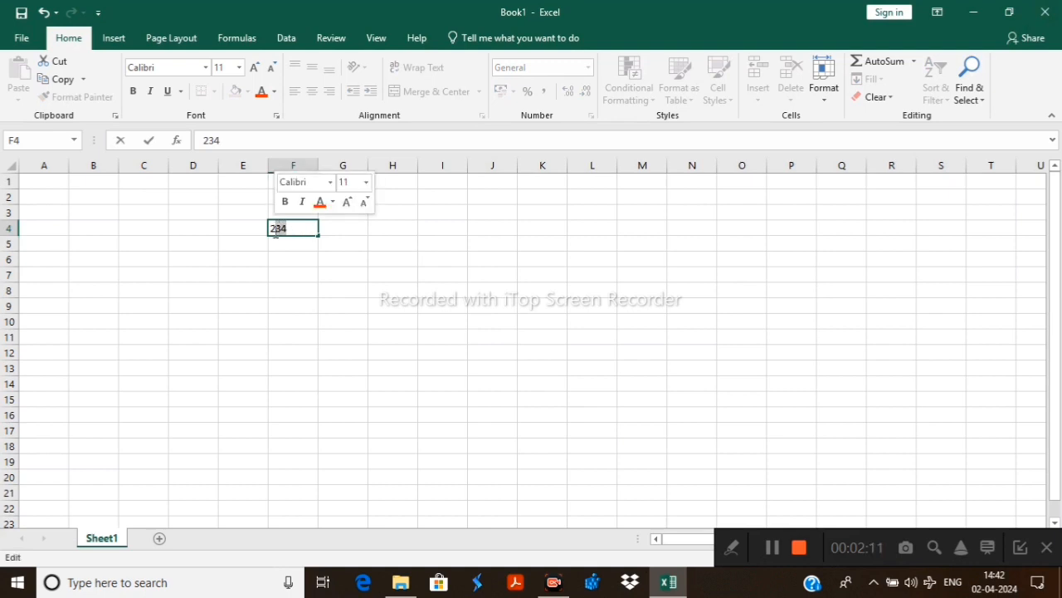
key("BackSpace")
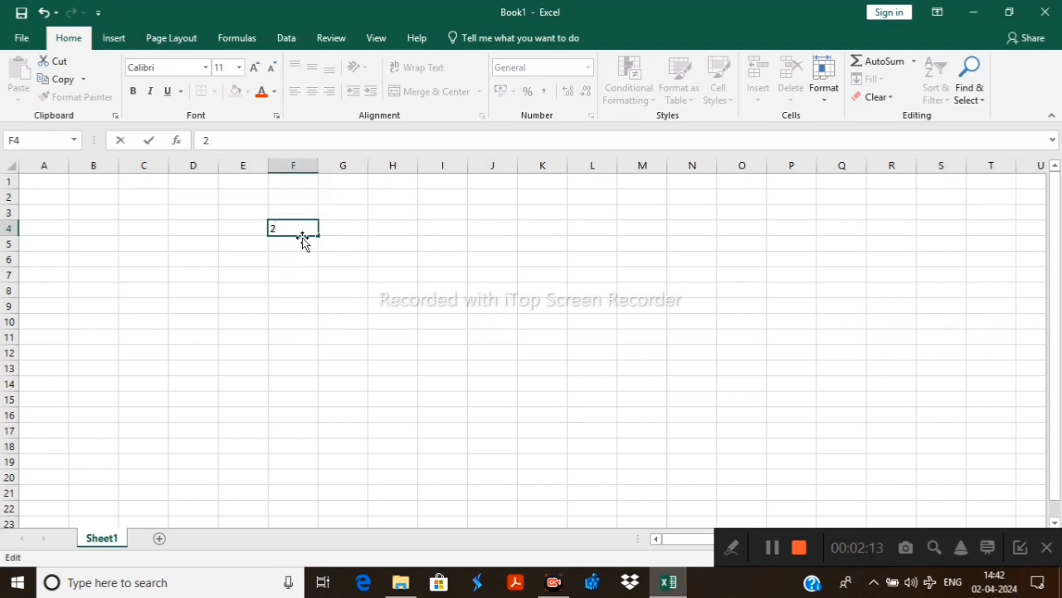
Enter 54 in cell F5 and 3 in cell F6
left_click(294, 247)
type("54")
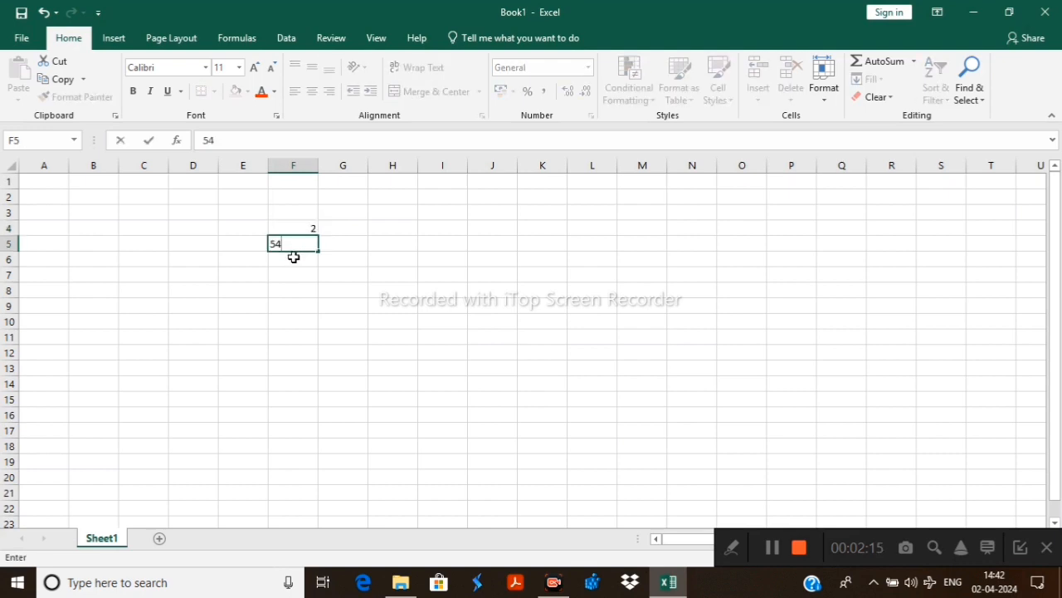
left_click(294, 257)
left_click(294, 274)
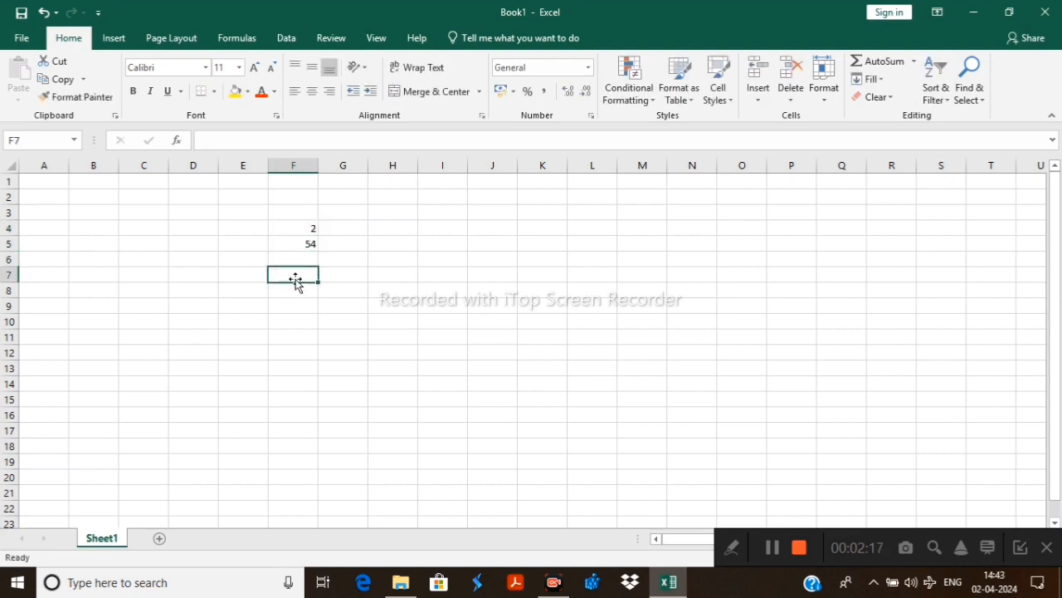
double_click(292, 274)
left_click(300, 258)
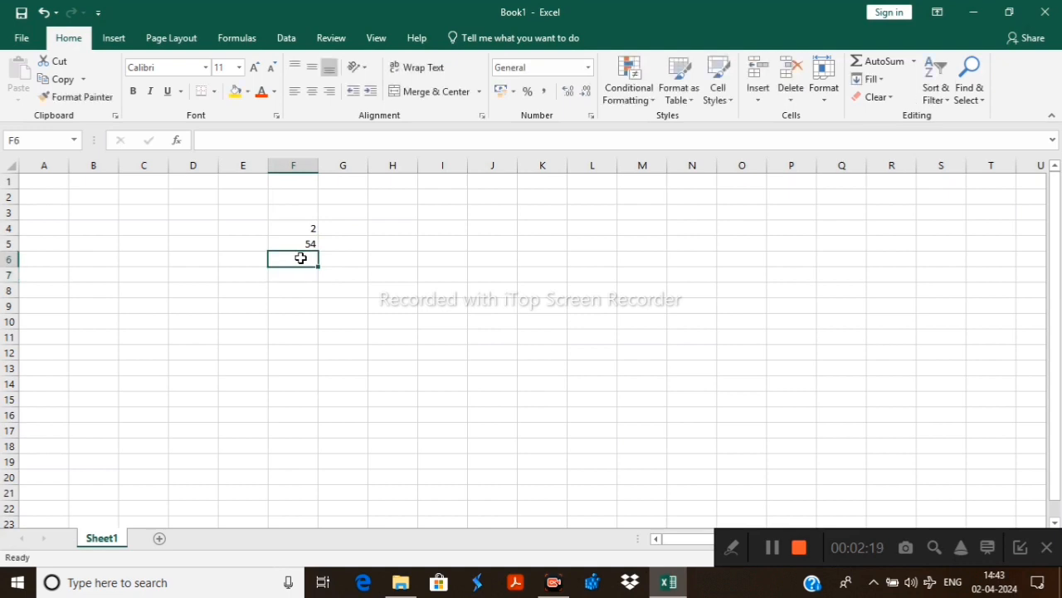
type("3")
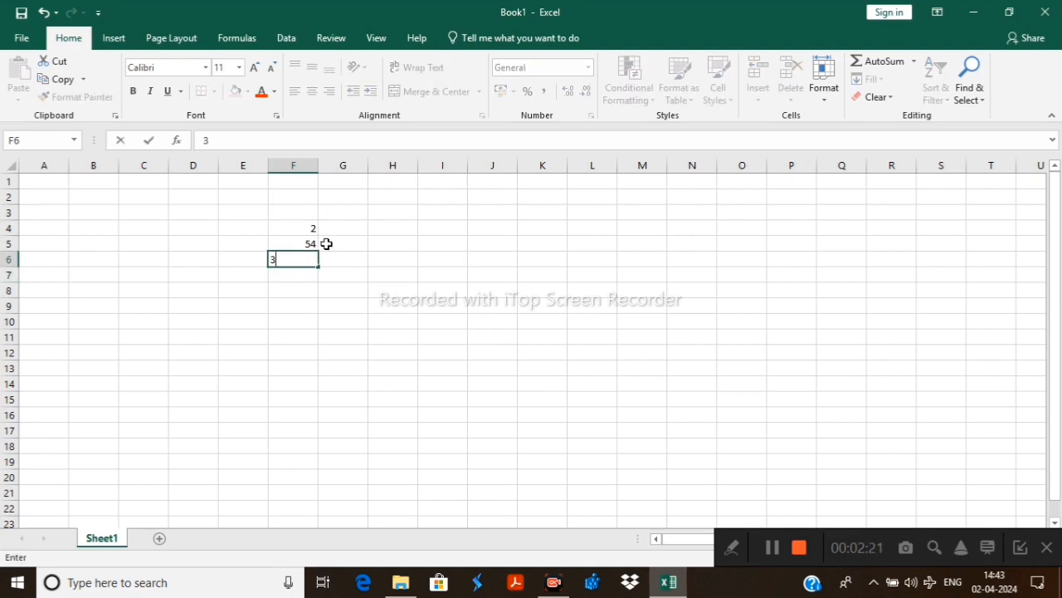
Fill cells G4 to G6 with the values 2, 24 and 2
left_click(332, 227)
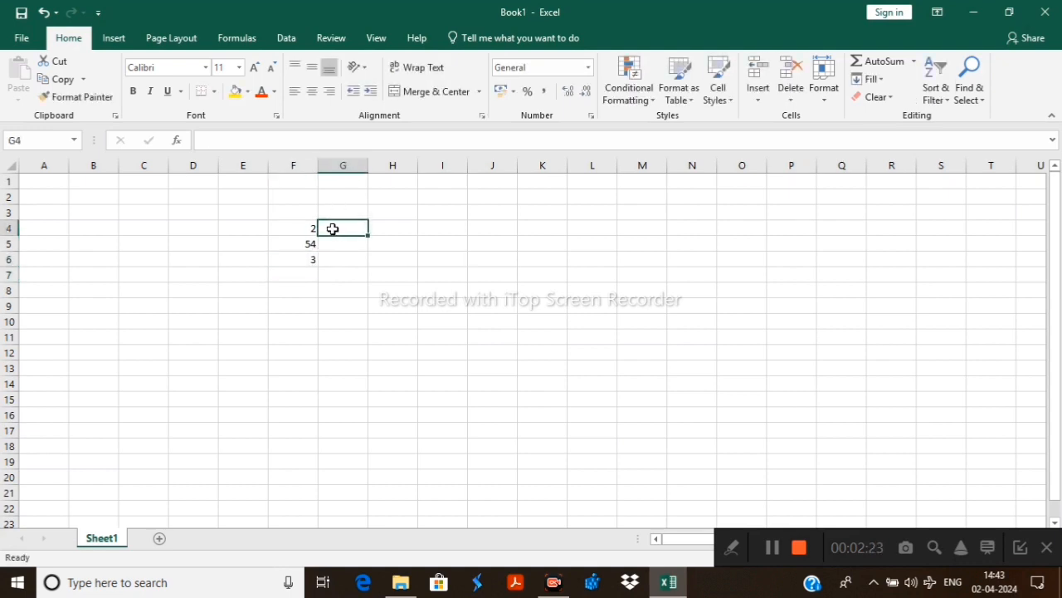
type("2")
left_click(347, 242)
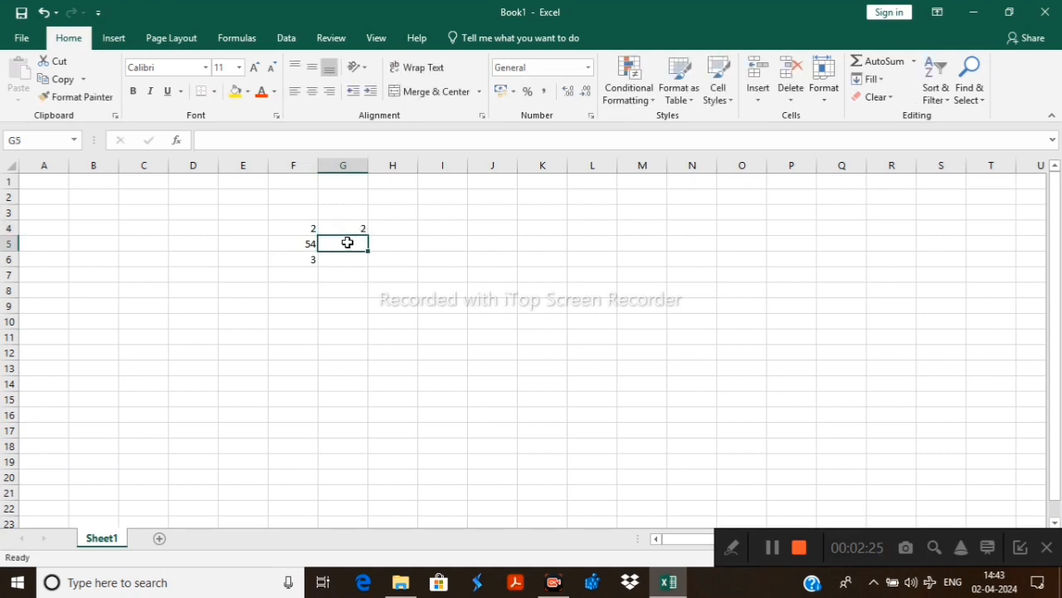
type("24")
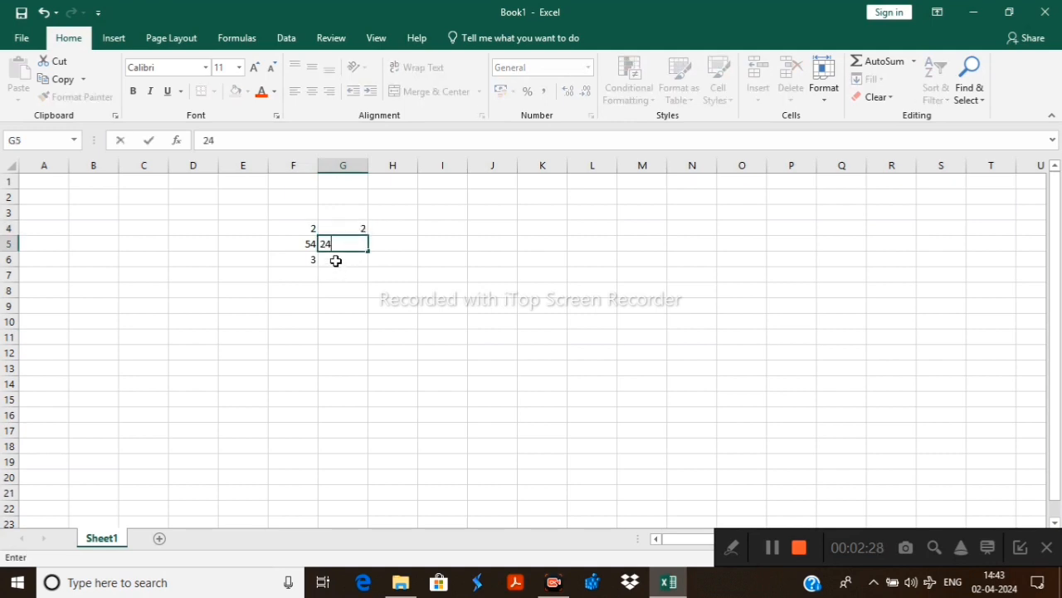
left_click(337, 263)
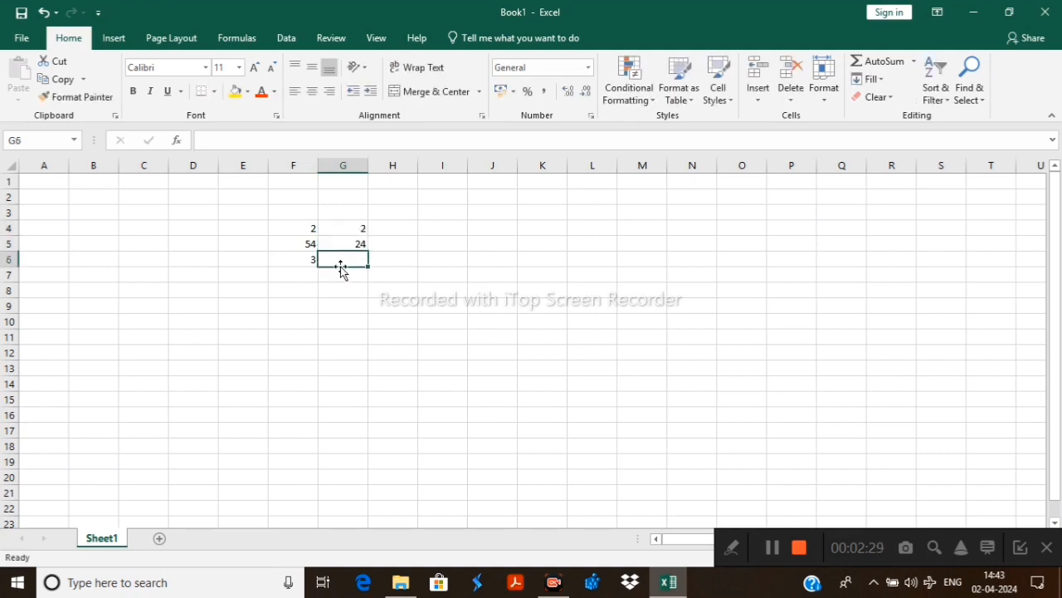
type("2")
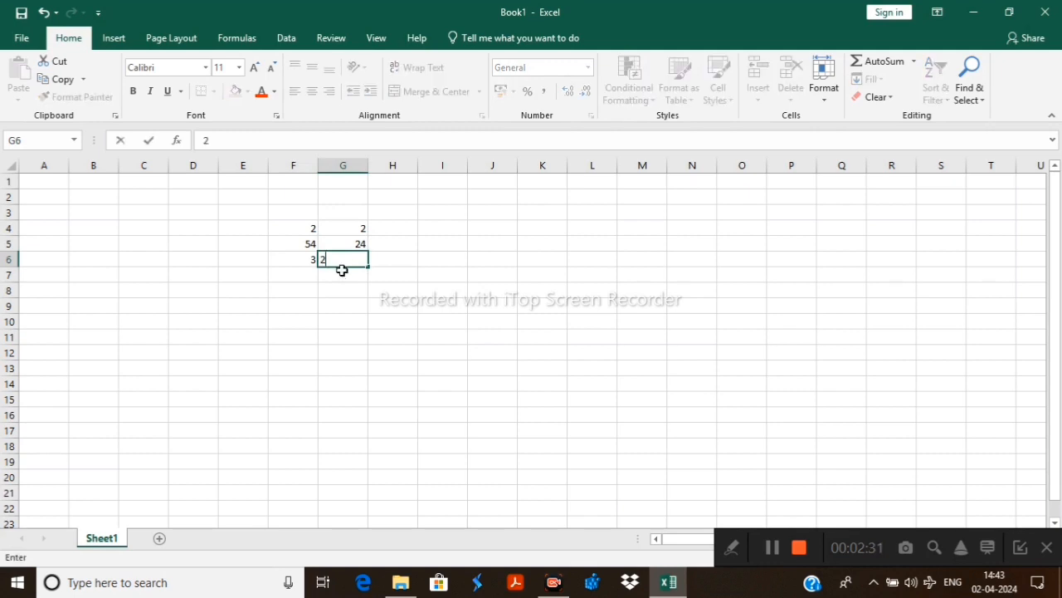
left_click(643, 304)
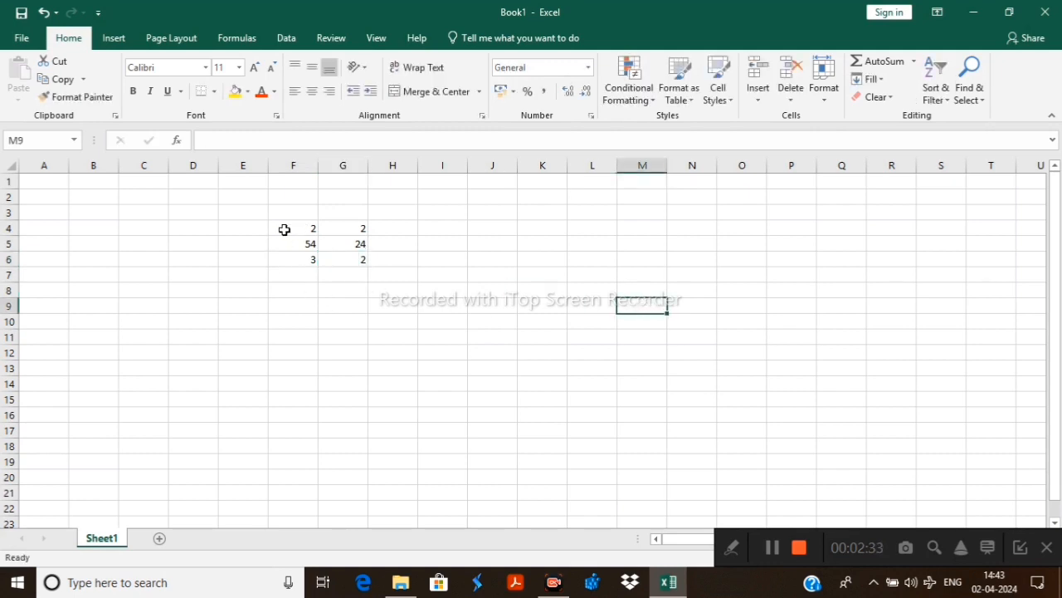
Add the two numbers in each of rows 4, 5 and 6 with AutoSum, placing the totals in column H
left_click_drag(277, 229, 351, 230)
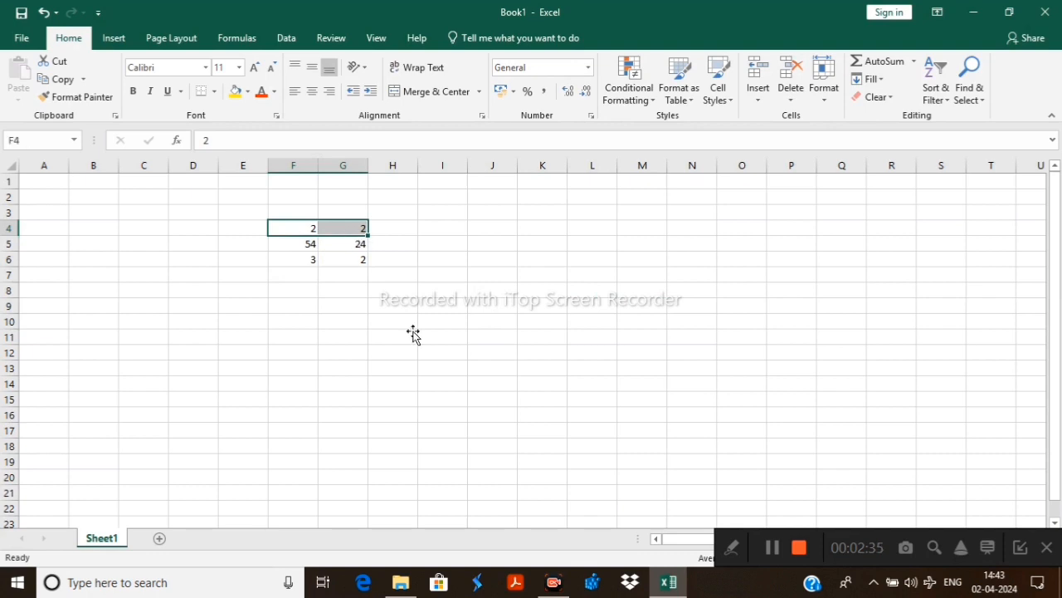
left_click(881, 65)
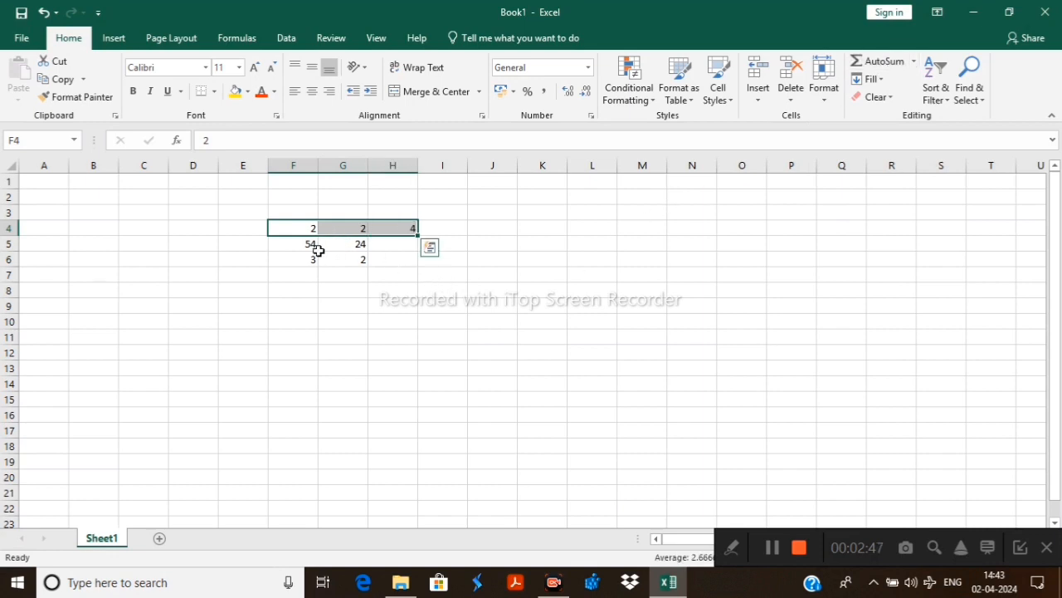
left_click_drag(289, 243, 356, 242)
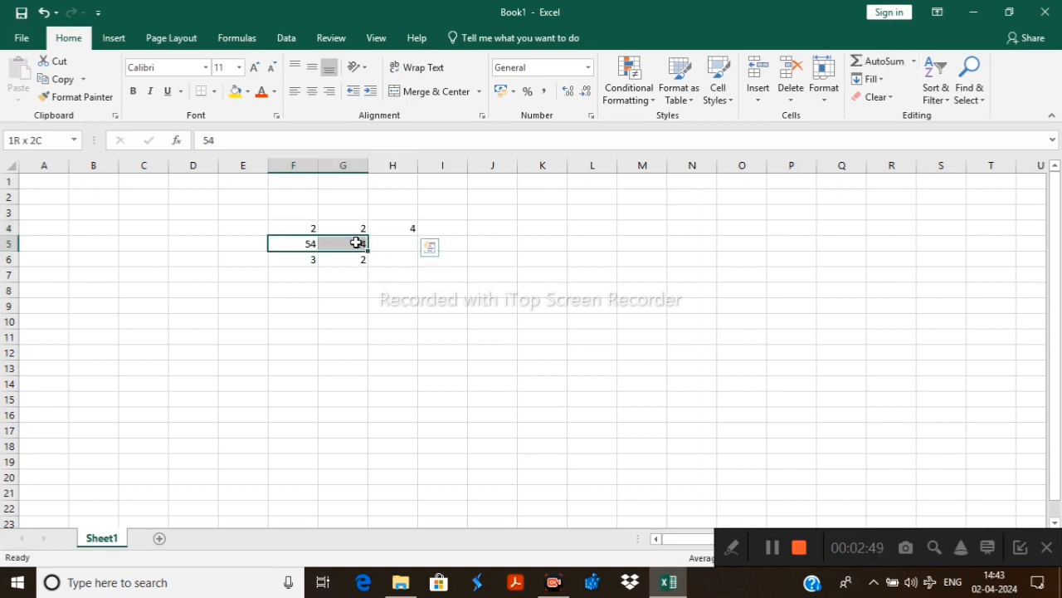
left_click(873, 63)
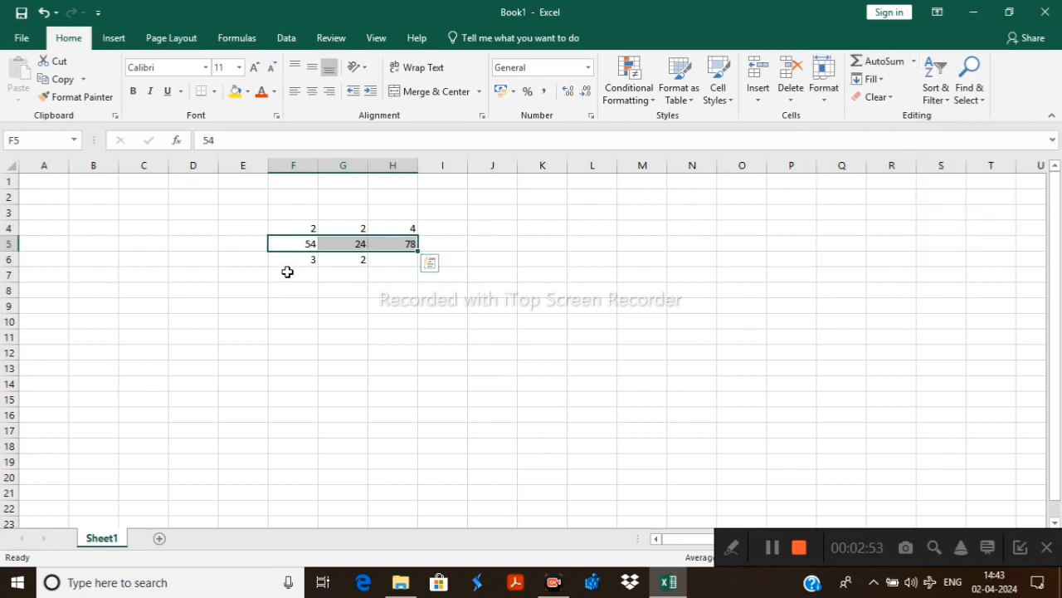
left_click_drag(292, 259, 352, 265)
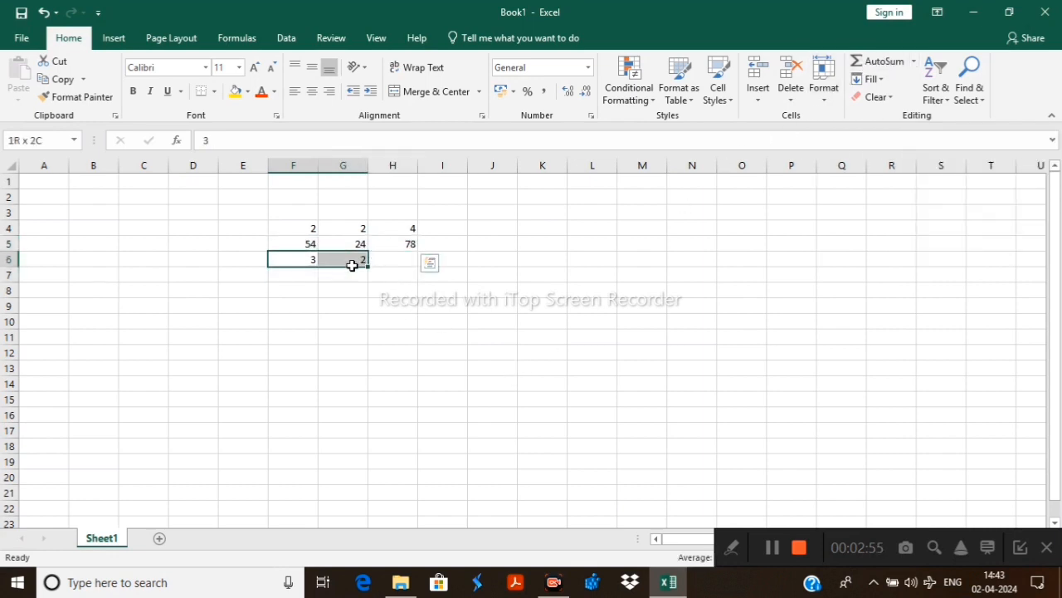
left_click(875, 61)
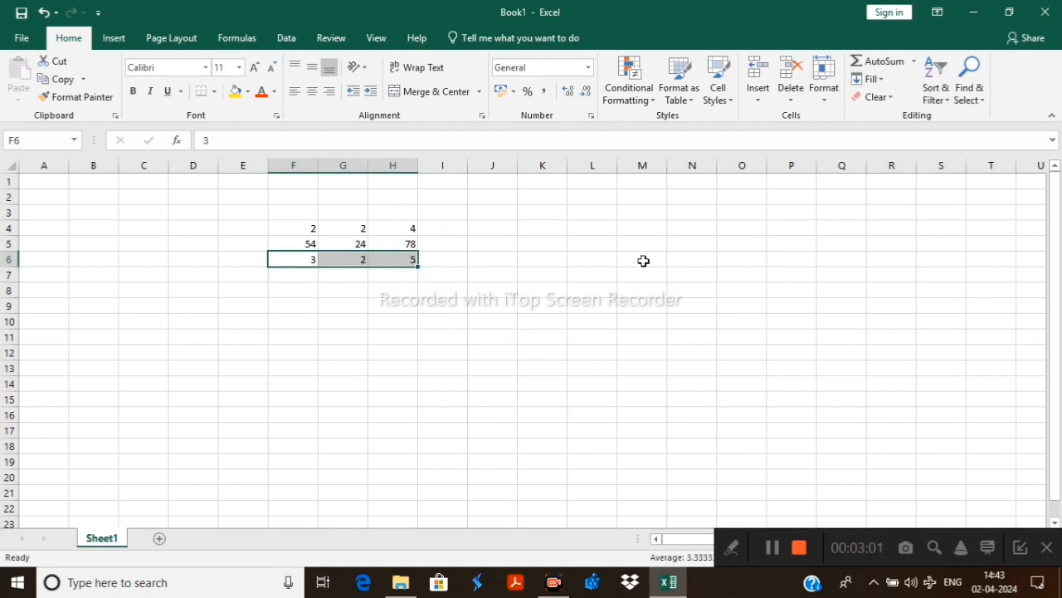
Fill cells M4 to M6 with the values 6, 8 and 4
left_click(647, 231)
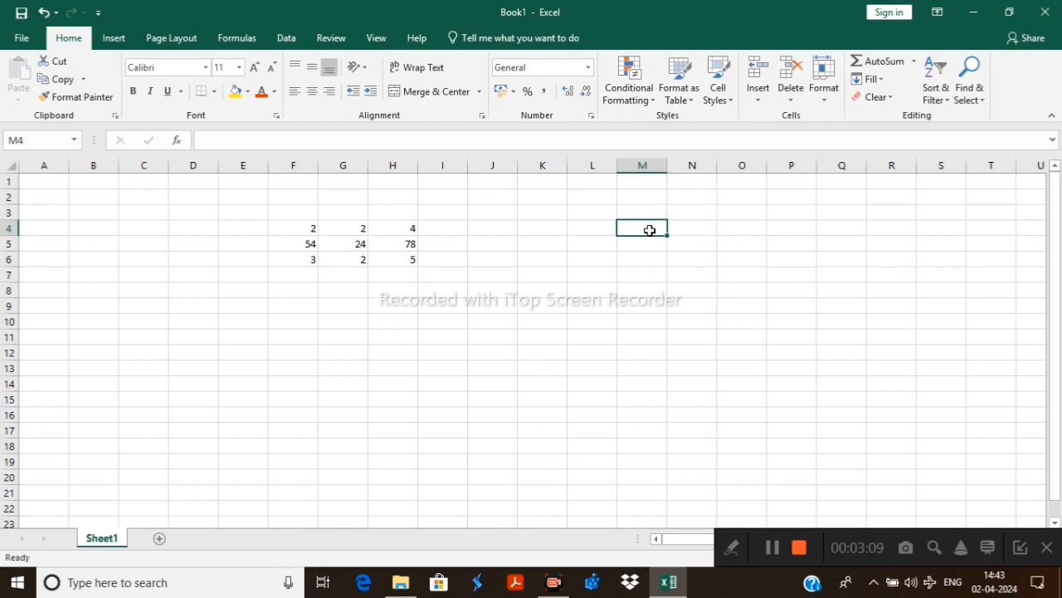
type("6")
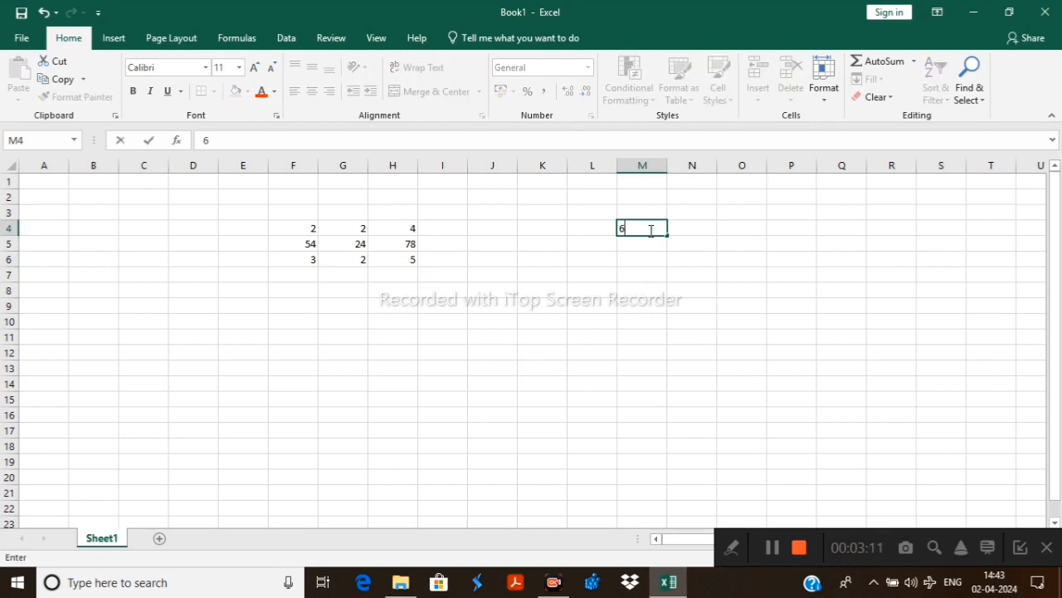
left_click(646, 244)
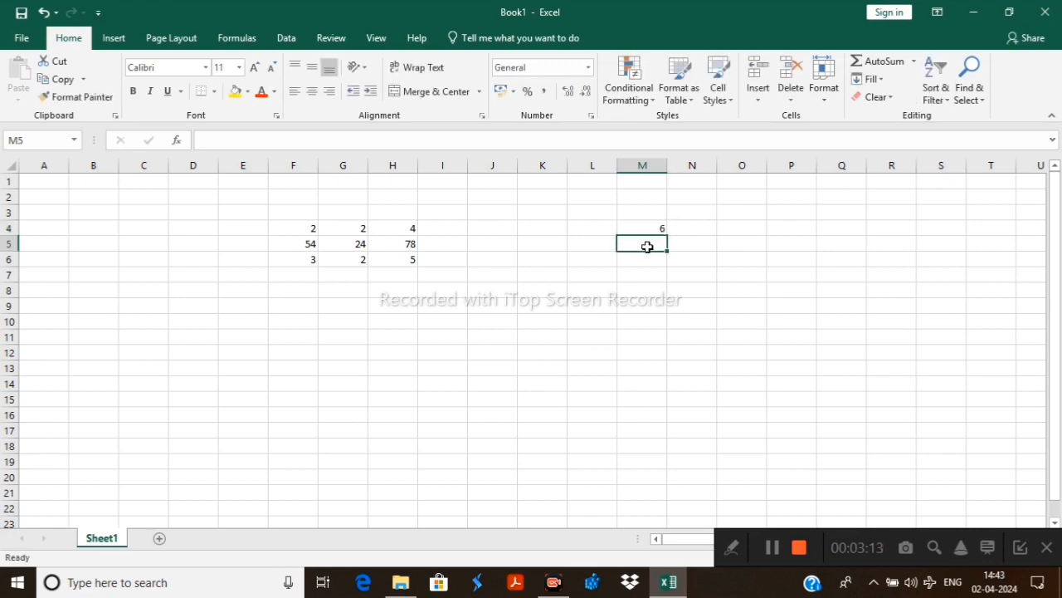
type("8")
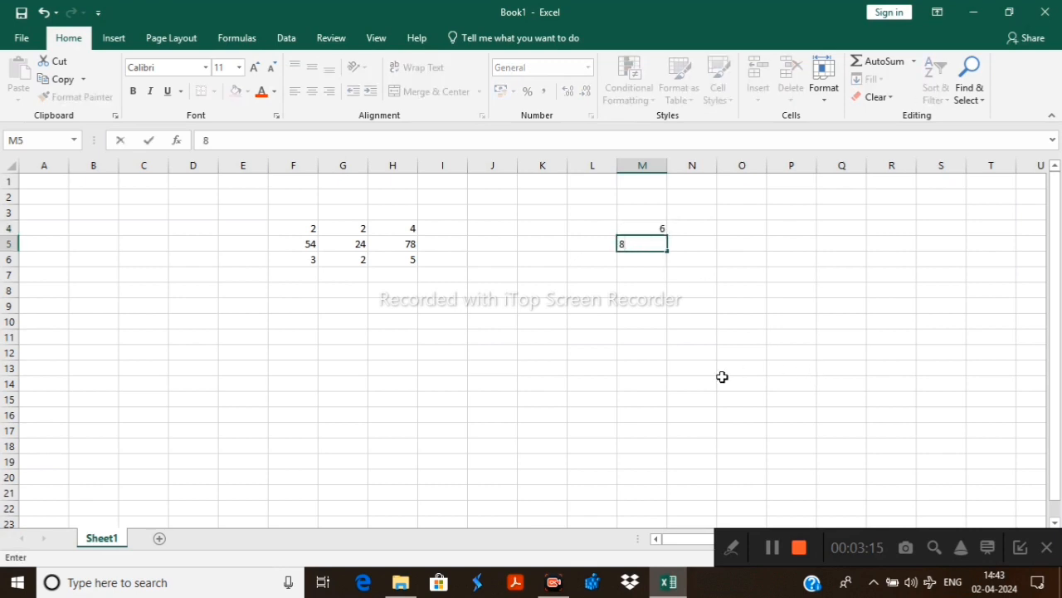
left_click(639, 260)
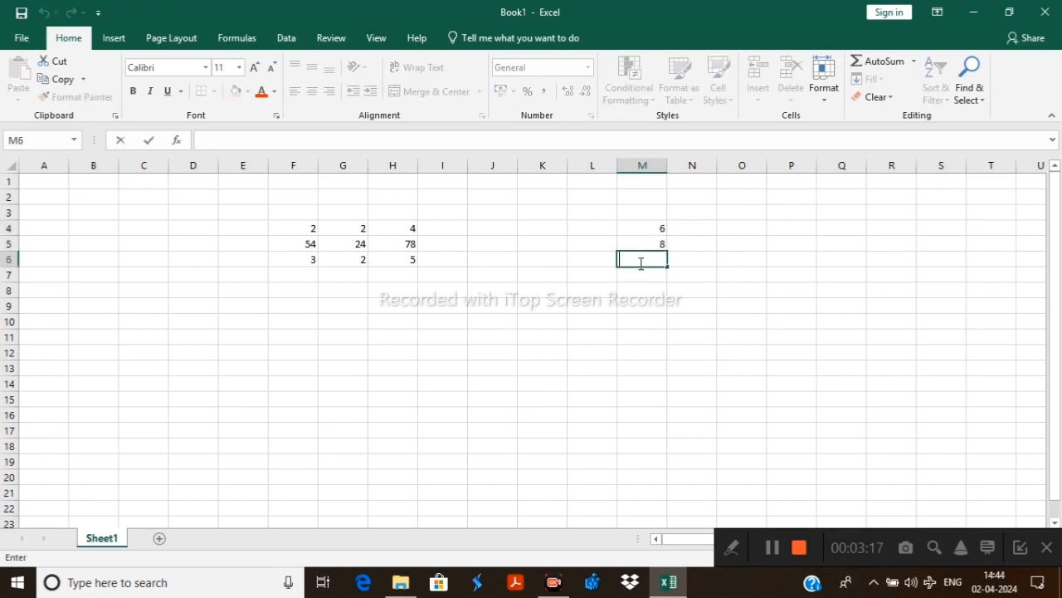
type("4")
left_click(677, 227)
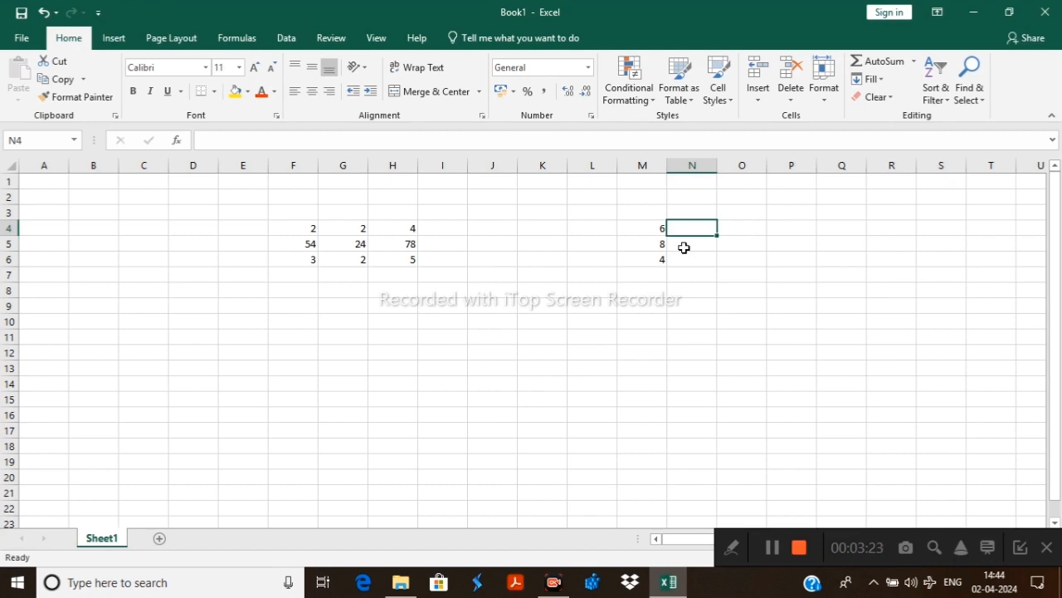
Fill cells N4 to N6 with the values 2, 7 and 3
type("2")
left_click(684, 248)
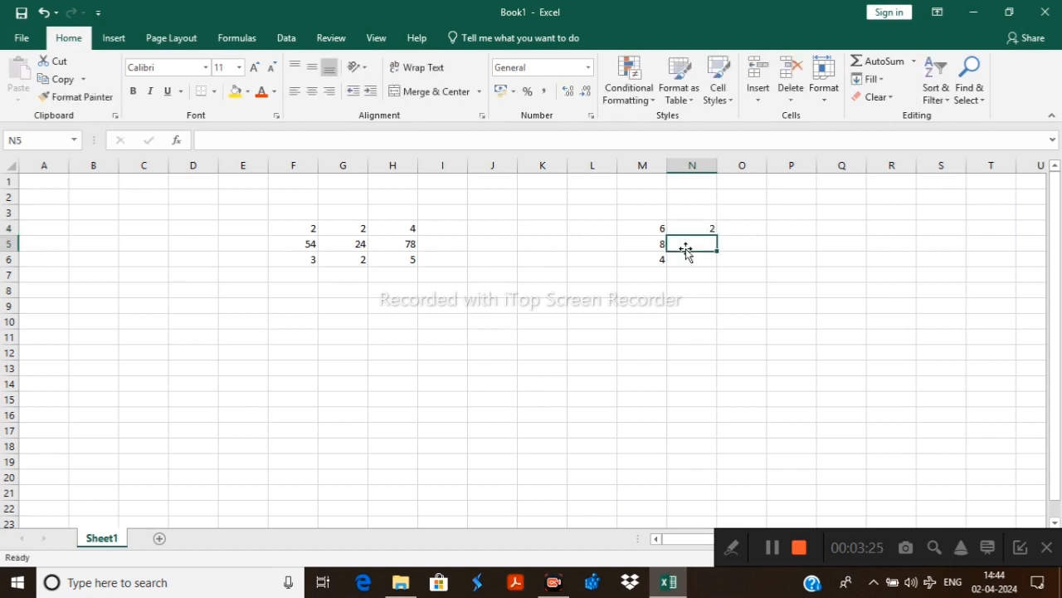
type("7")
left_click(701, 263)
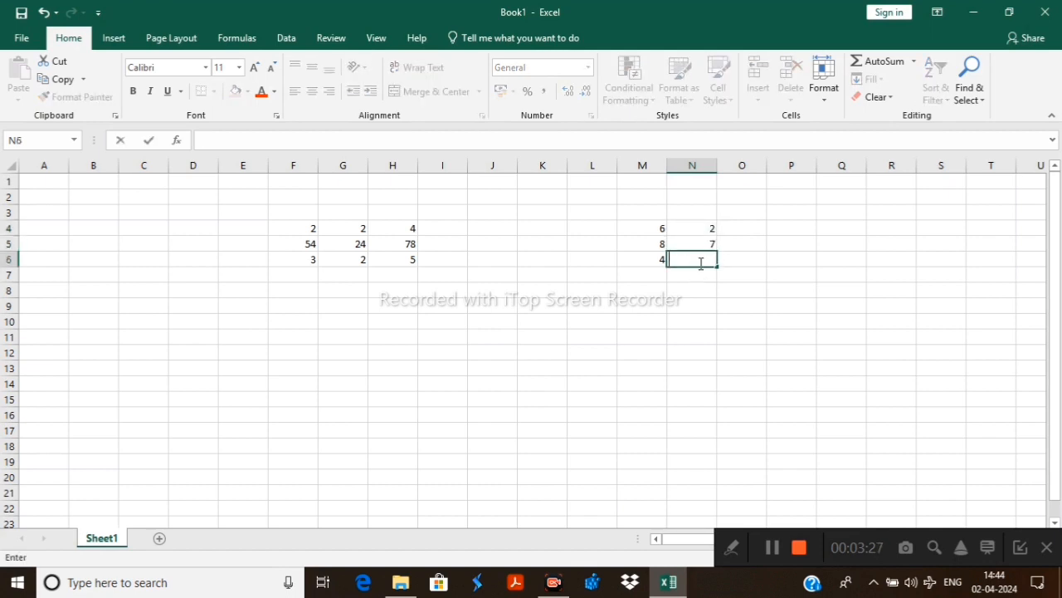
type("3")
left_click(760, 335)
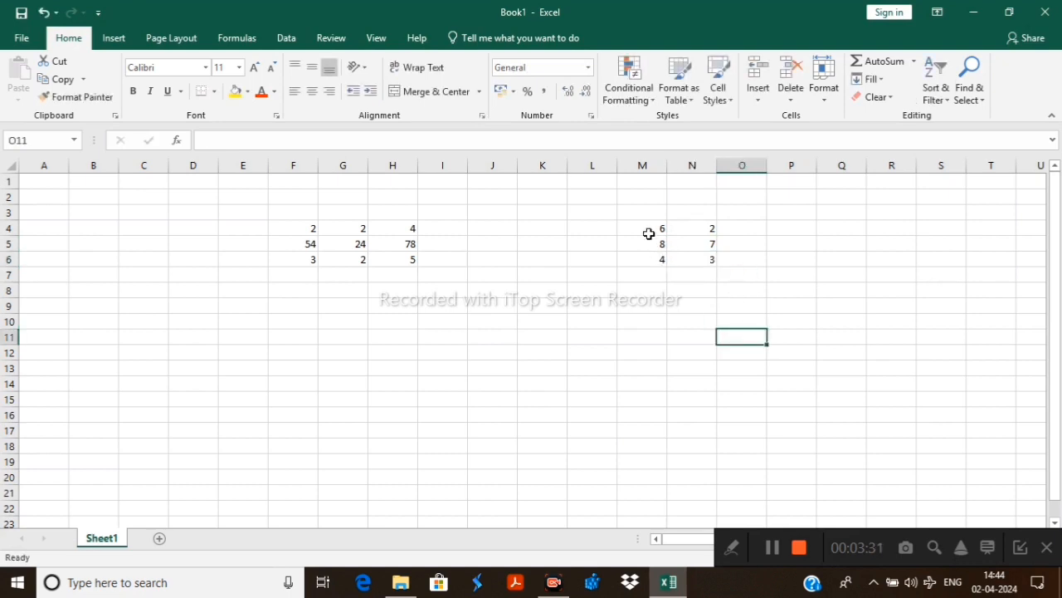
Subtract N4 from M4 in cell O4 with the formula =M4-N4
left_click_drag(642, 226, 712, 228)
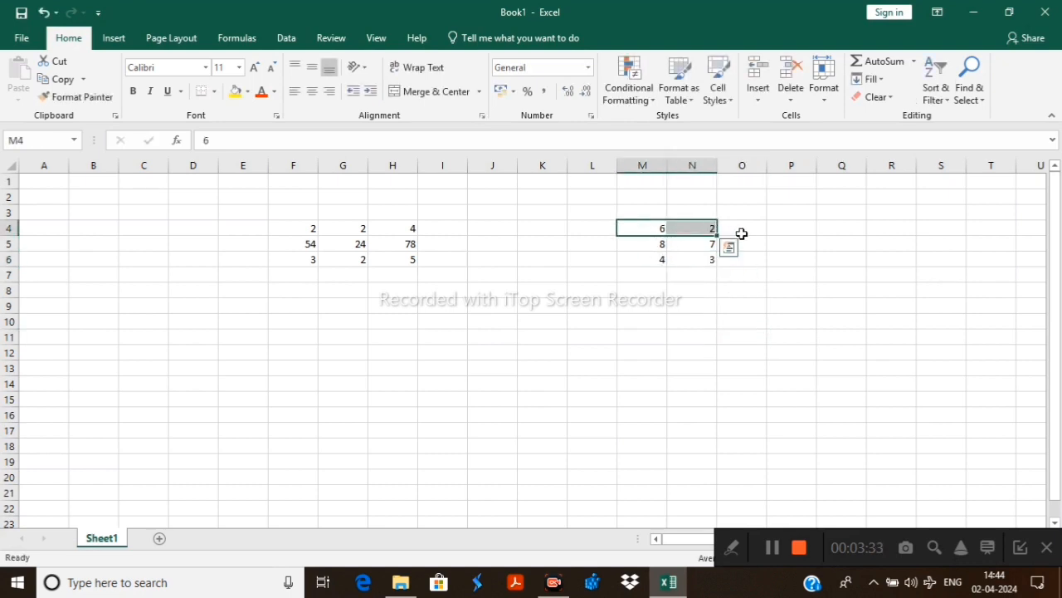
left_click(743, 233)
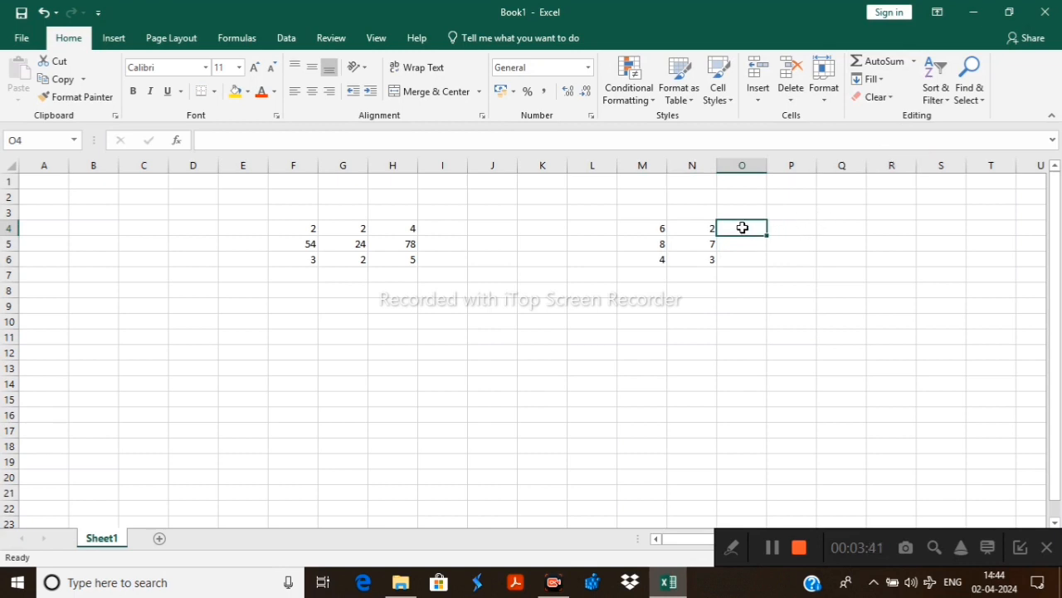
type("=")
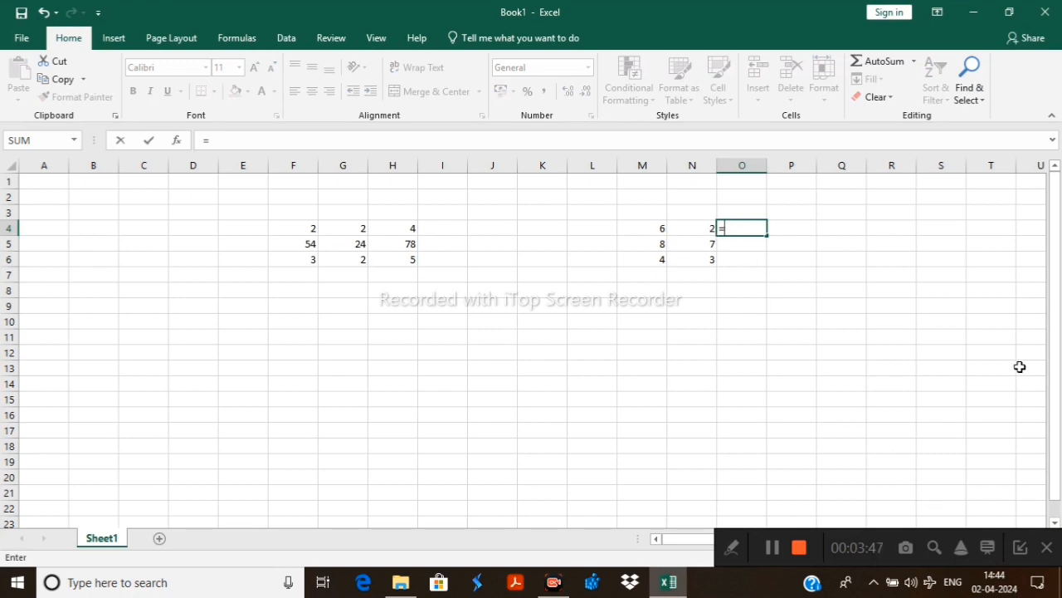
left_click(653, 229)
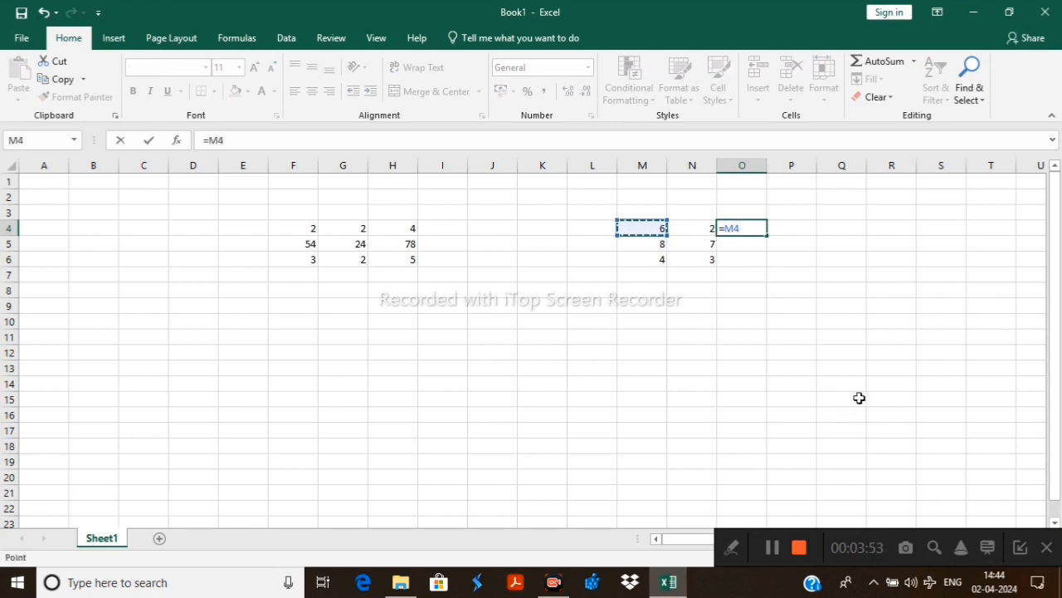
type("-")
left_click(704, 232)
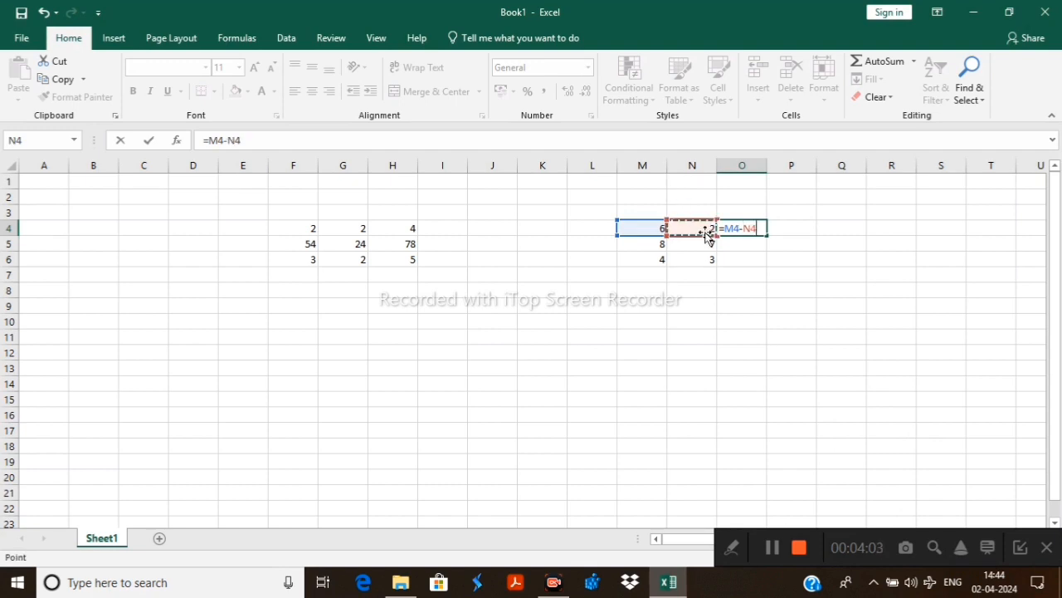
key("Return")
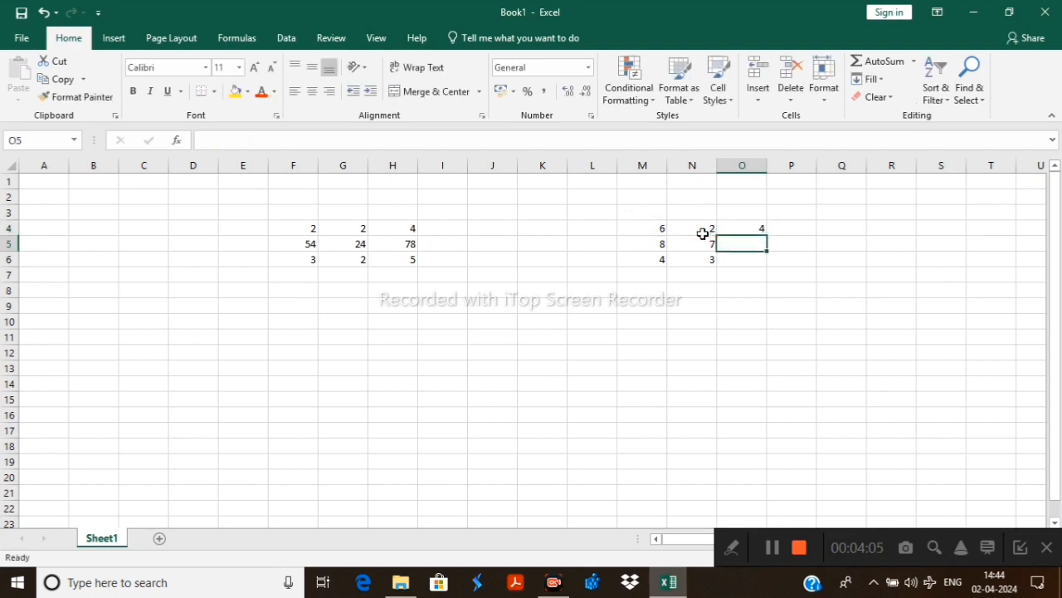
Subtract N5 from M5 in cell O5 with the formula =M5-N5
left_click(654, 244)
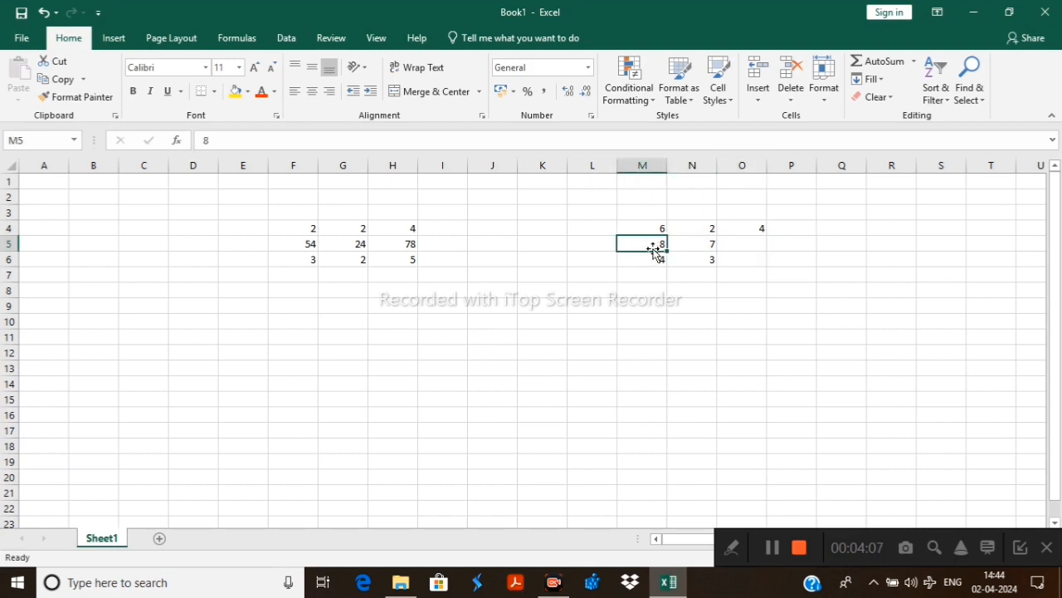
left_click(701, 244)
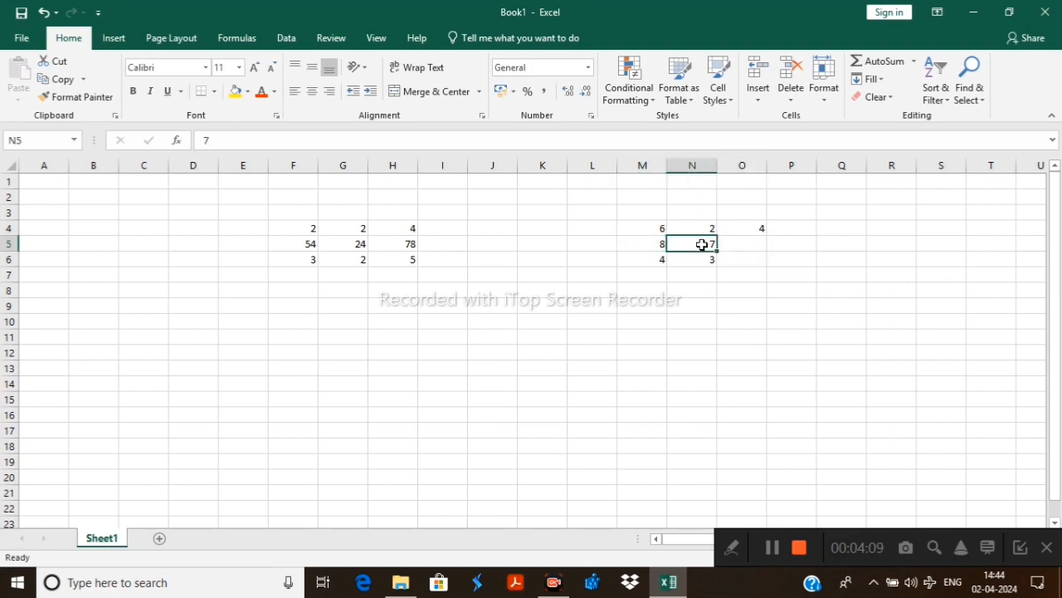
left_click(749, 244)
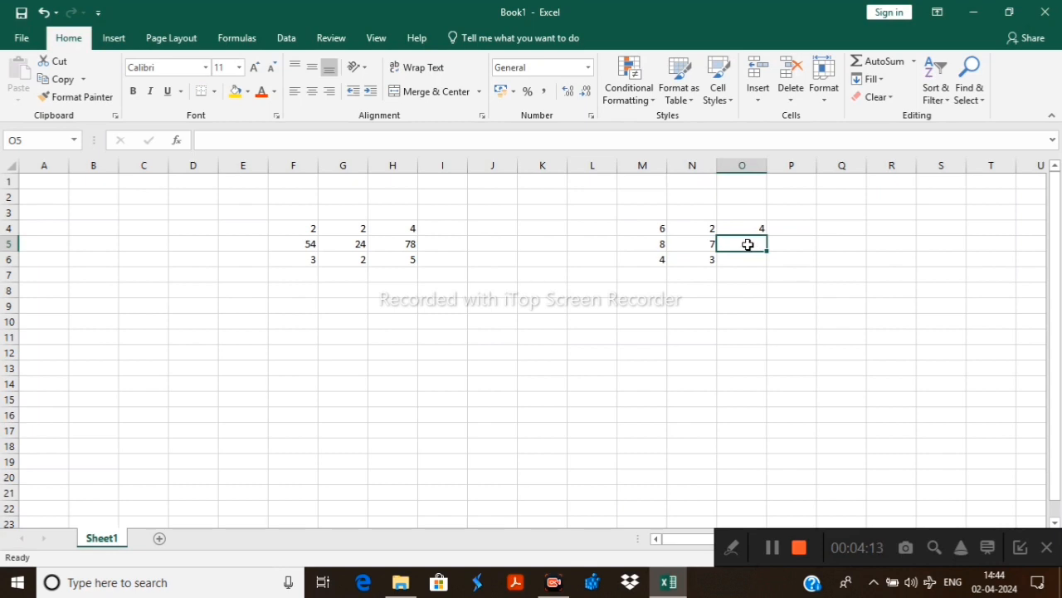
type("=")
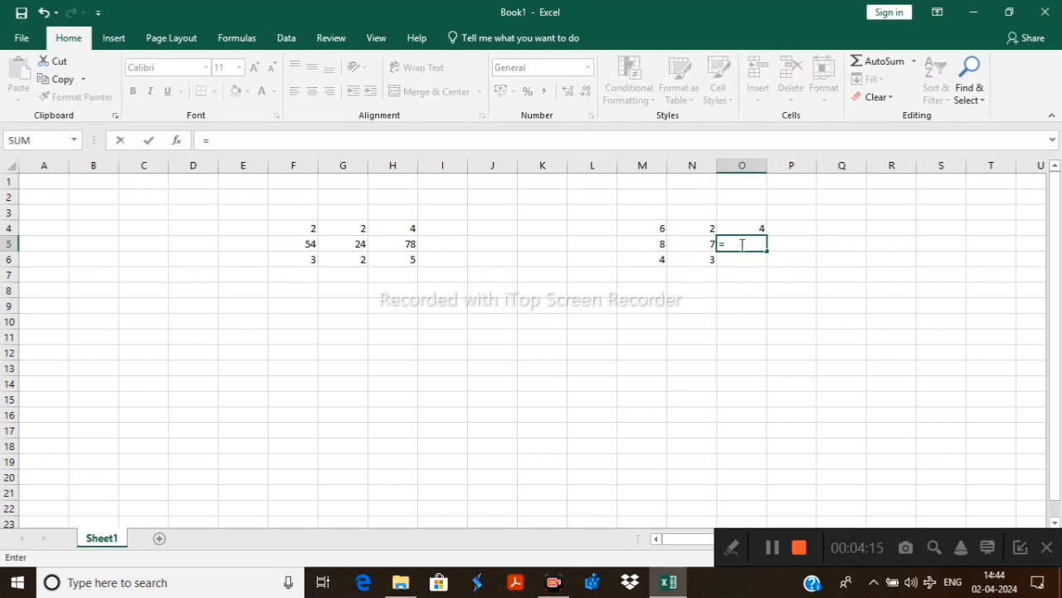
left_click(662, 246)
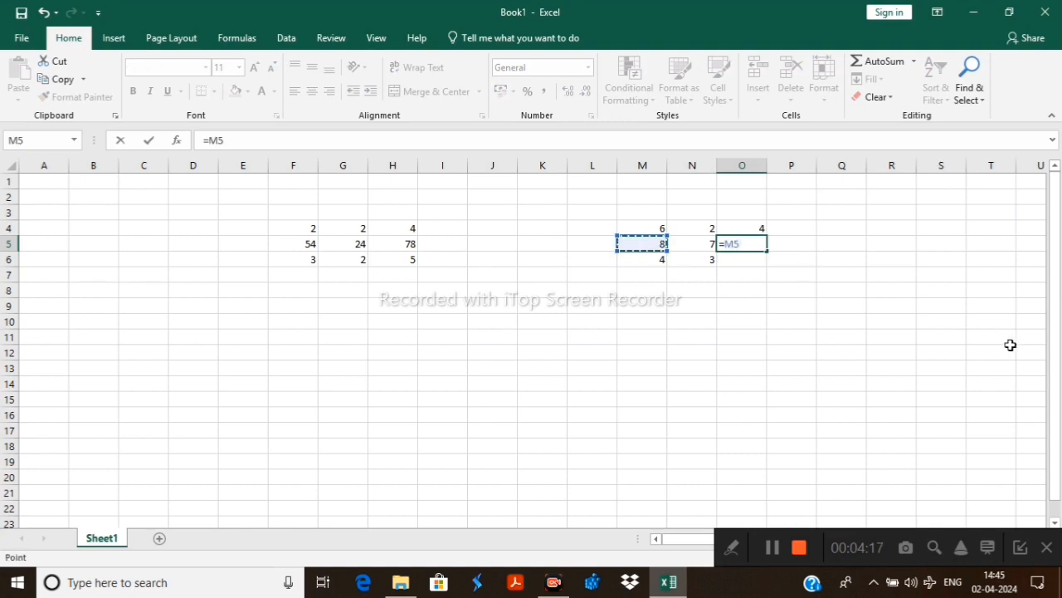
type("-")
left_click(699, 244)
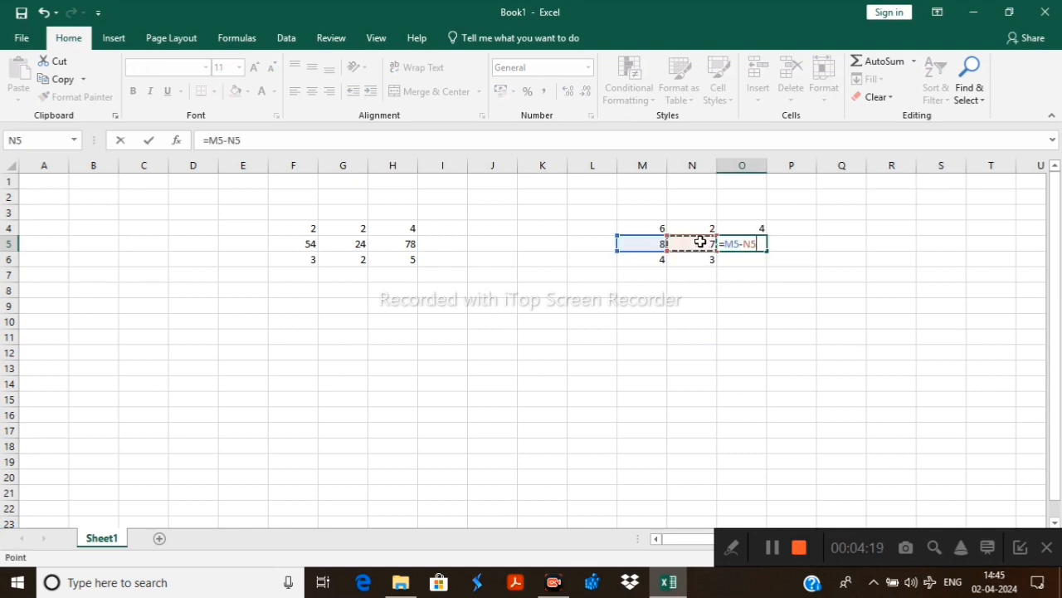
key("Return")
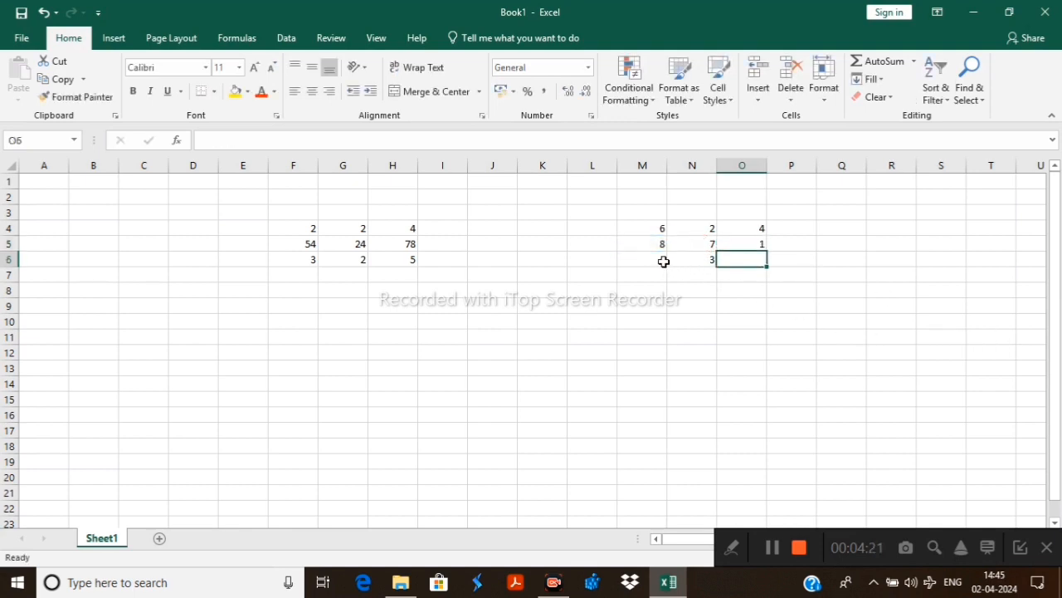
Subtract N6 from M6 in cell O6 with the formula =M6-N6
type("=")
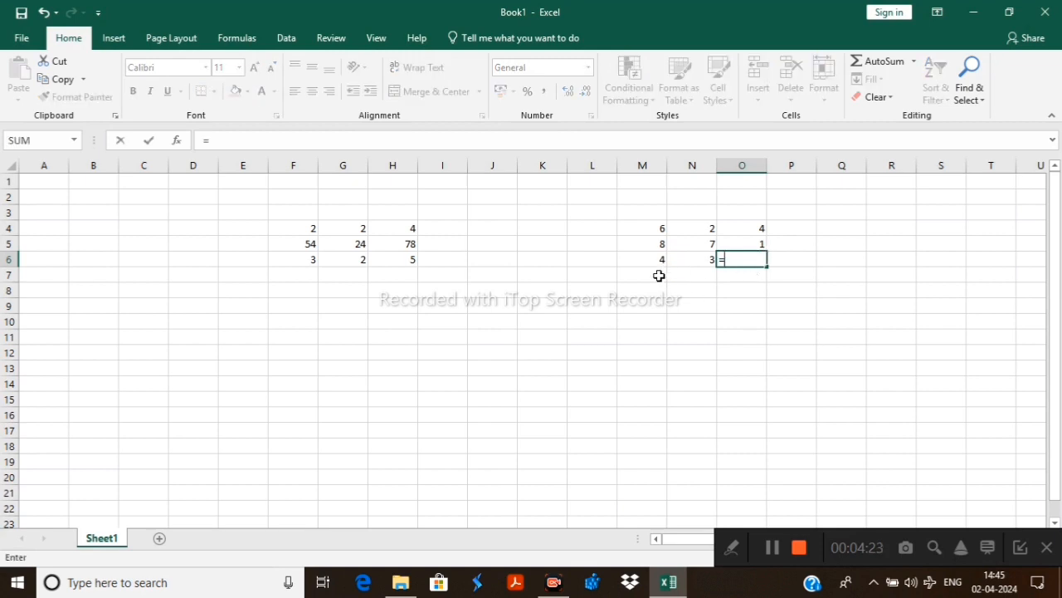
left_click(652, 259)
type("-")
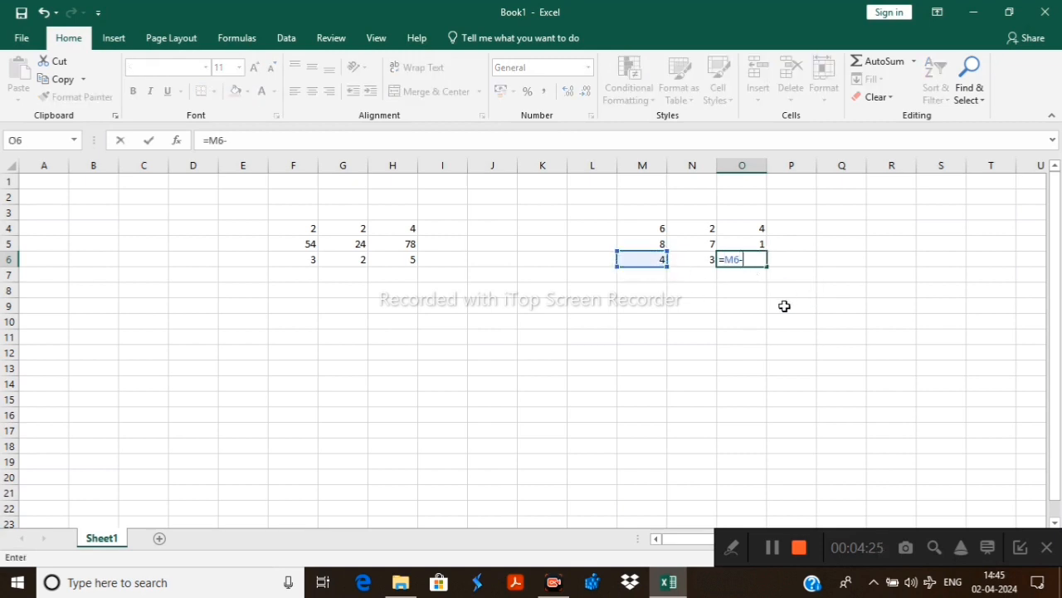
left_click(710, 258)
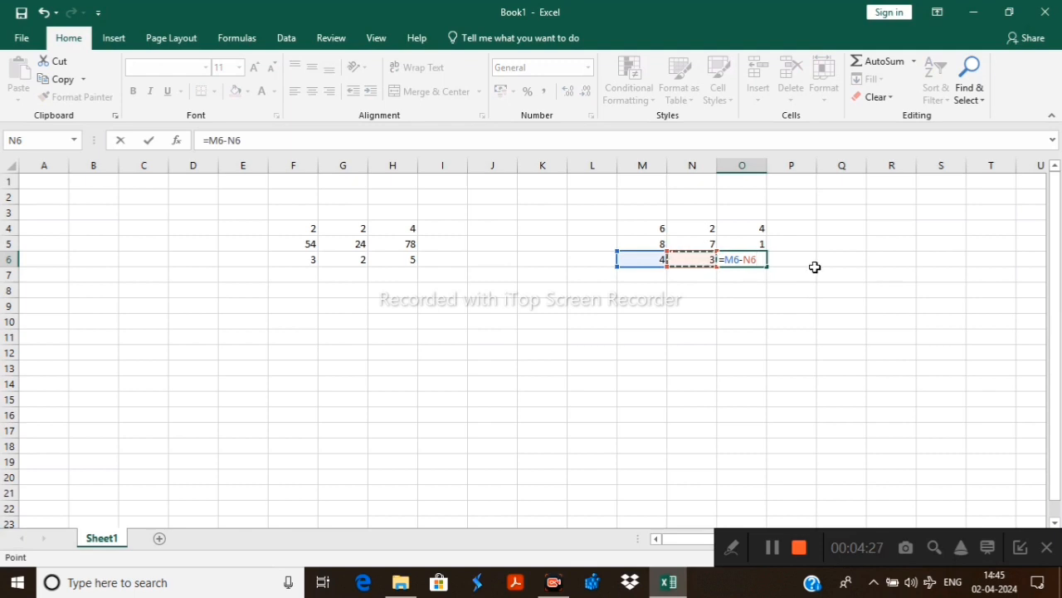
key("Return")
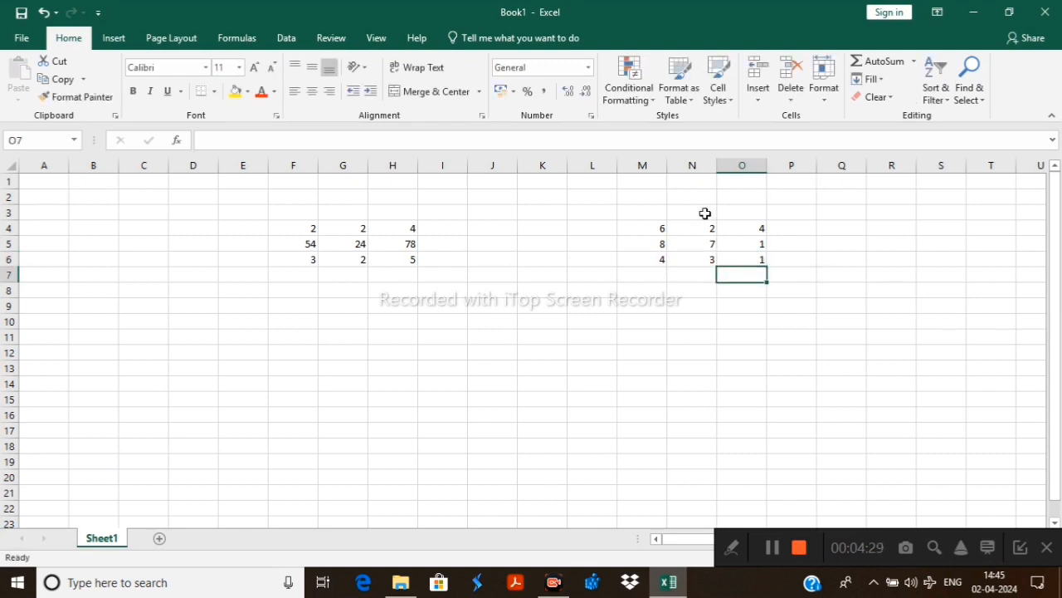
Enter 2 and 3 in cells F10 and G10, and 8 and 2 in cells F11 and G11
left_click(292, 320)
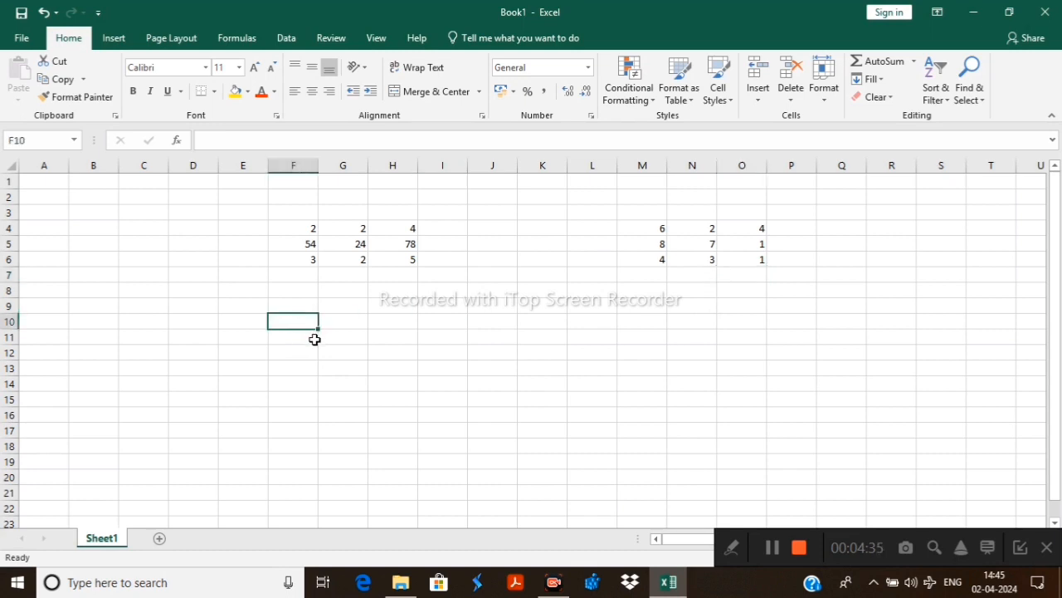
type("2")
key("Tab")
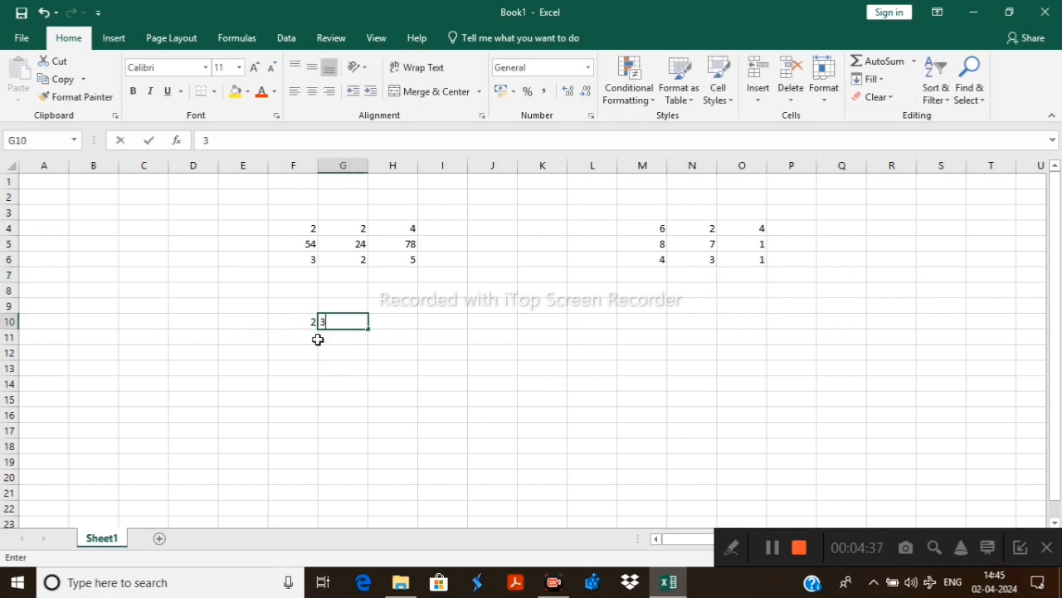
type("3")
key("Return")
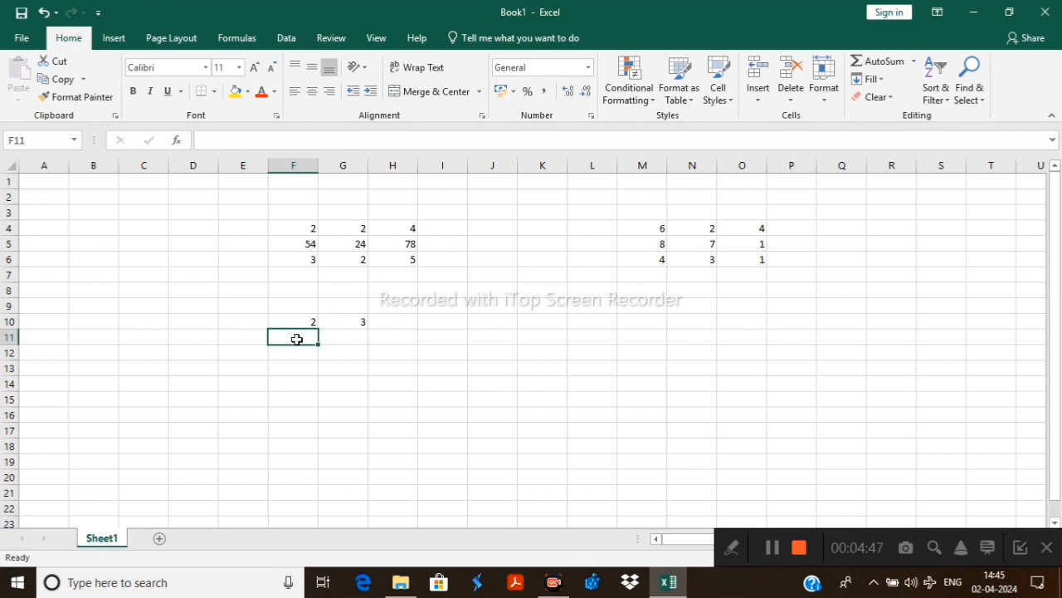
type("8")
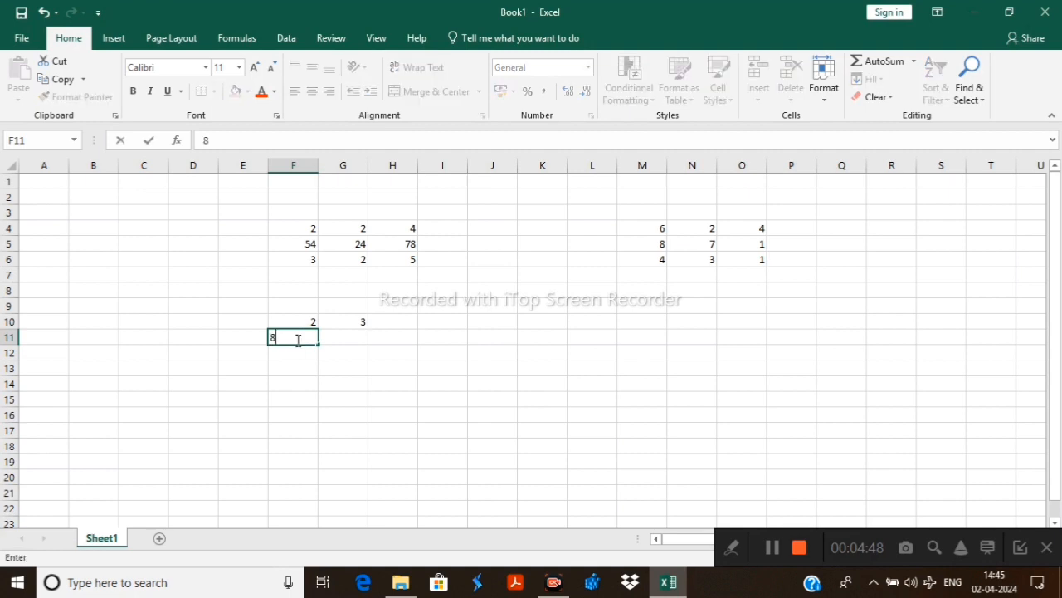
left_click(352, 337)
type("2")
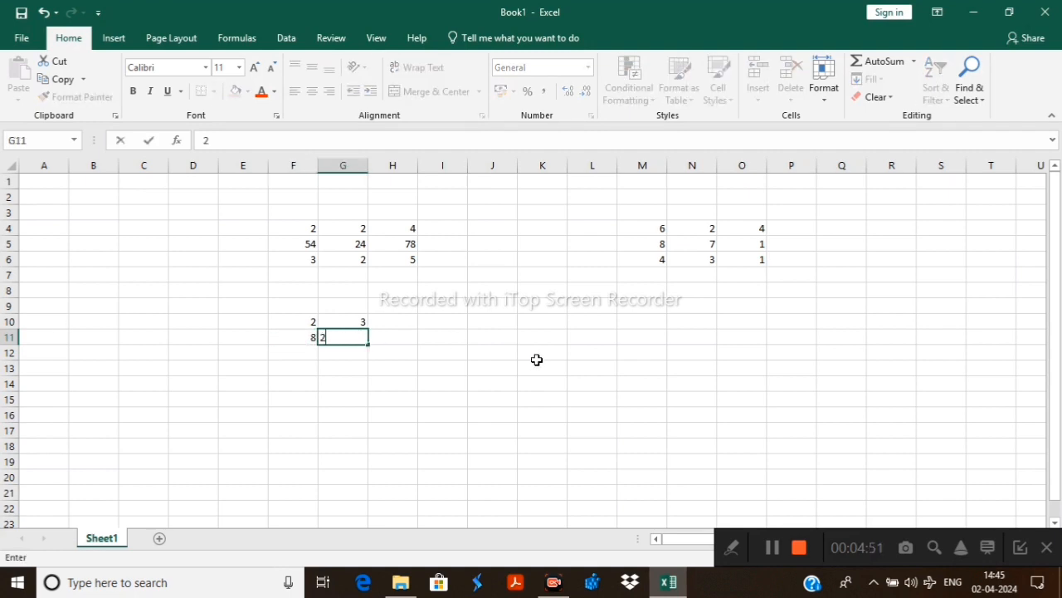
left_click(513, 380)
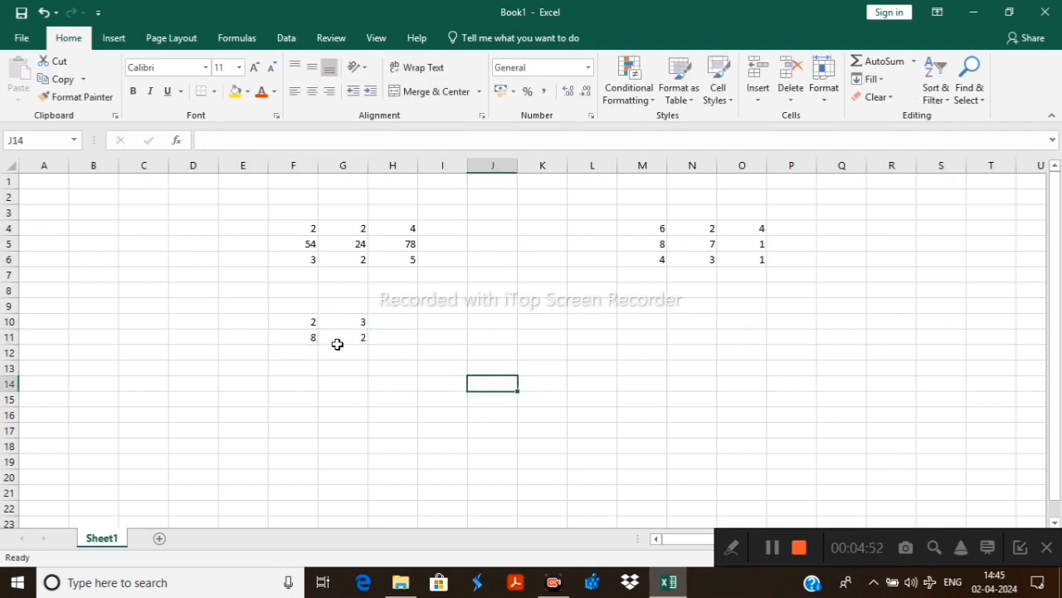
Multiply F10 by G10 in cell H10 with the formula =F10*G10
left_click(393, 326)
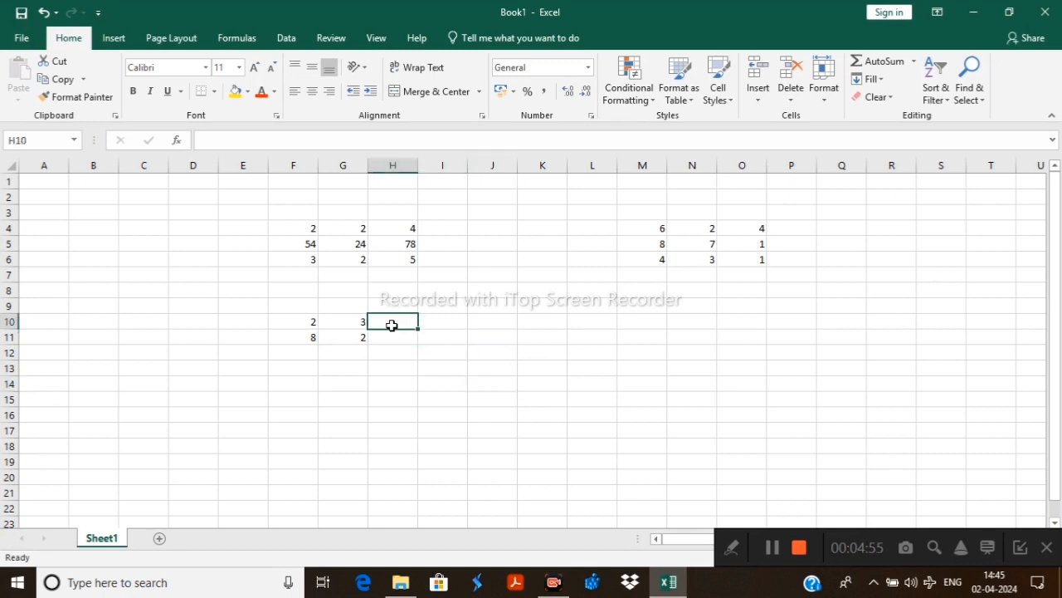
type("=")
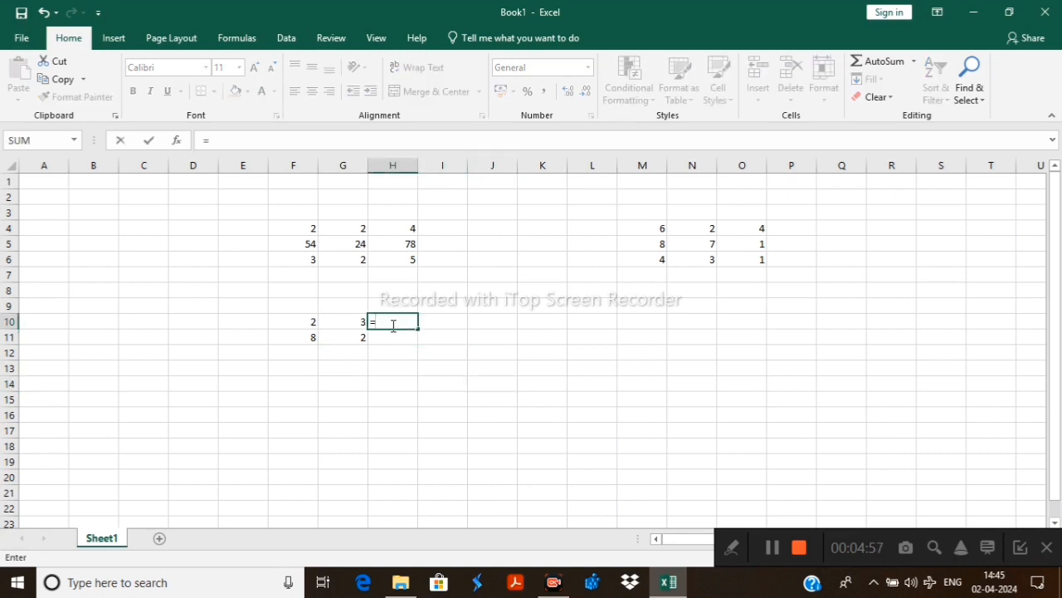
left_click(292, 323)
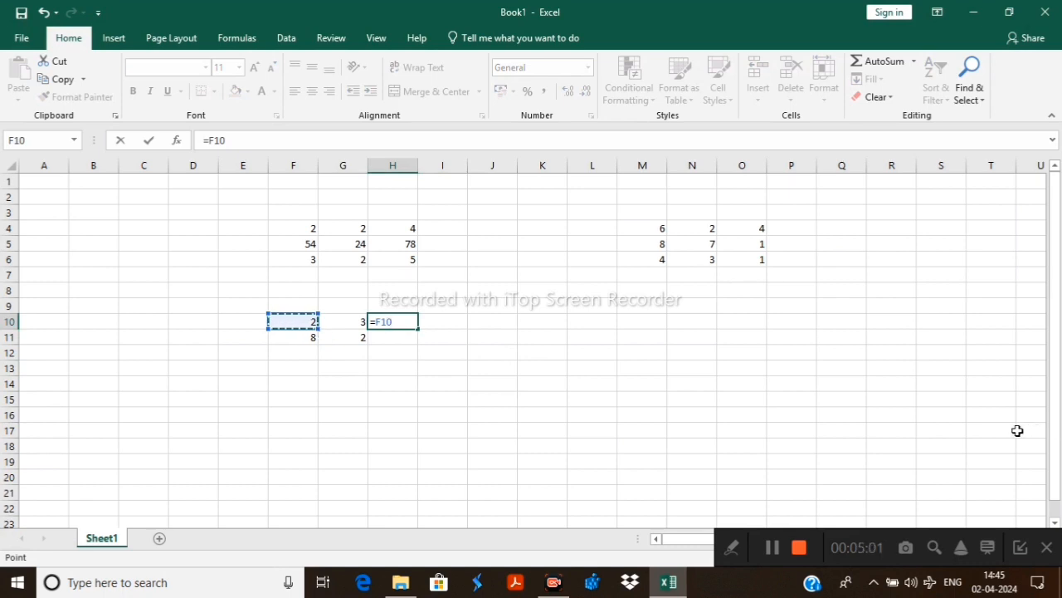
type("*")
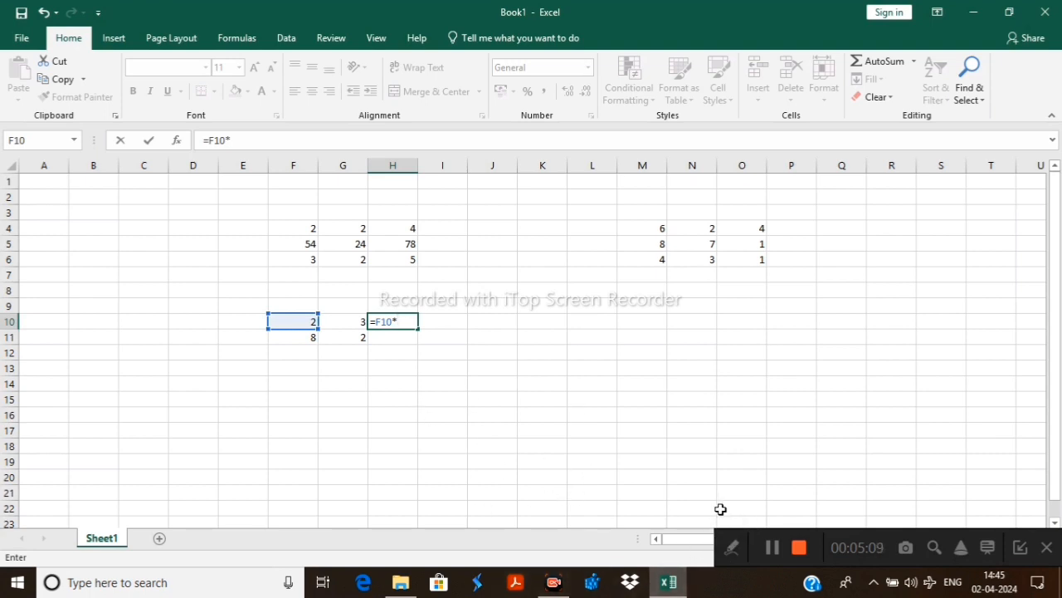
left_click(349, 323)
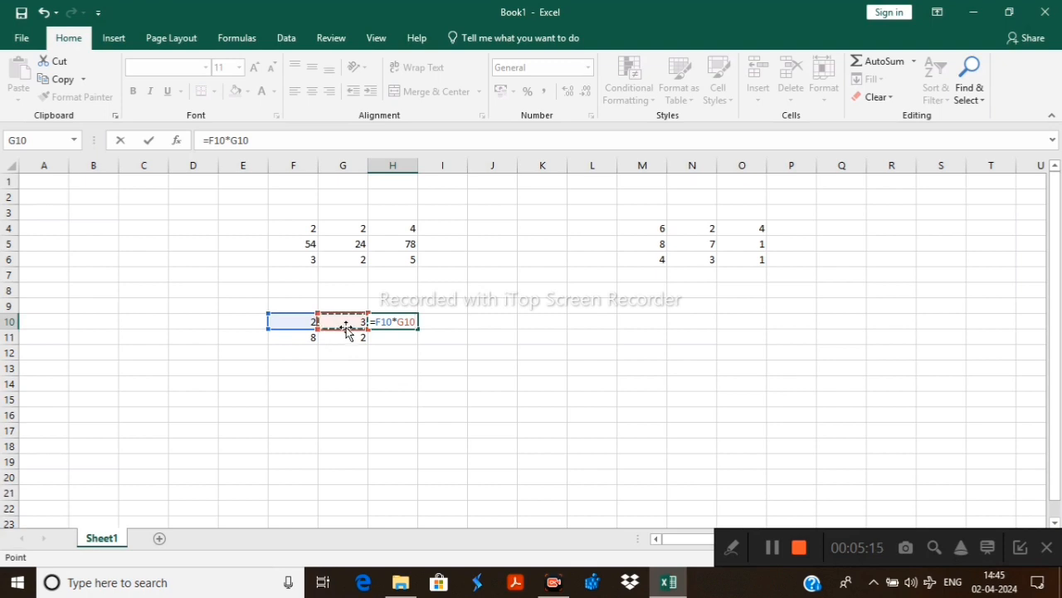
key("Return")
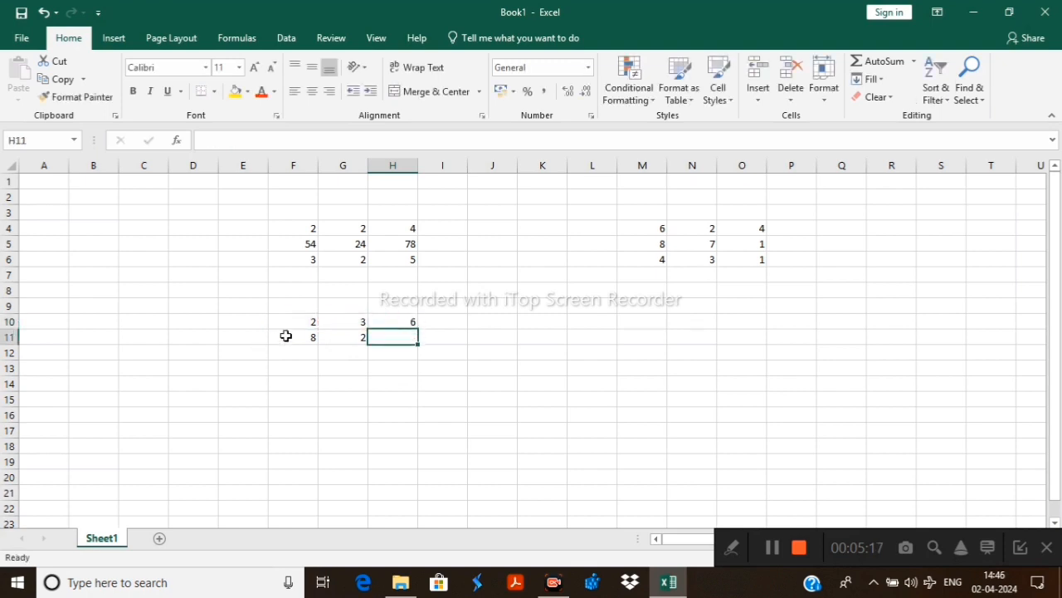
Multiply F11 by G11 in cell H11 with the formula =F11*G11
type("=")
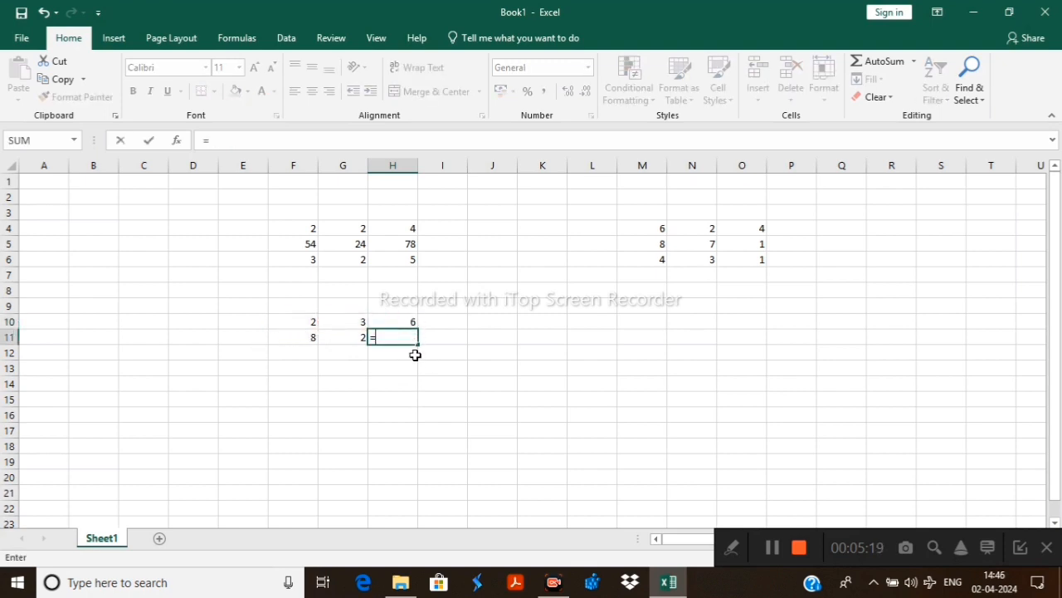
left_click(302, 339)
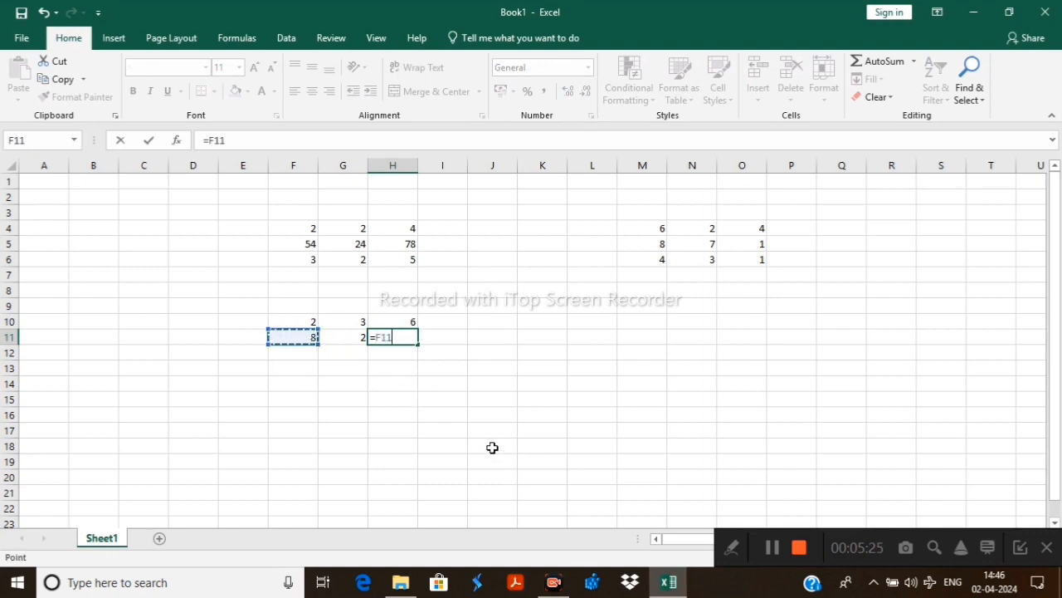
type("*")
left_click(349, 341)
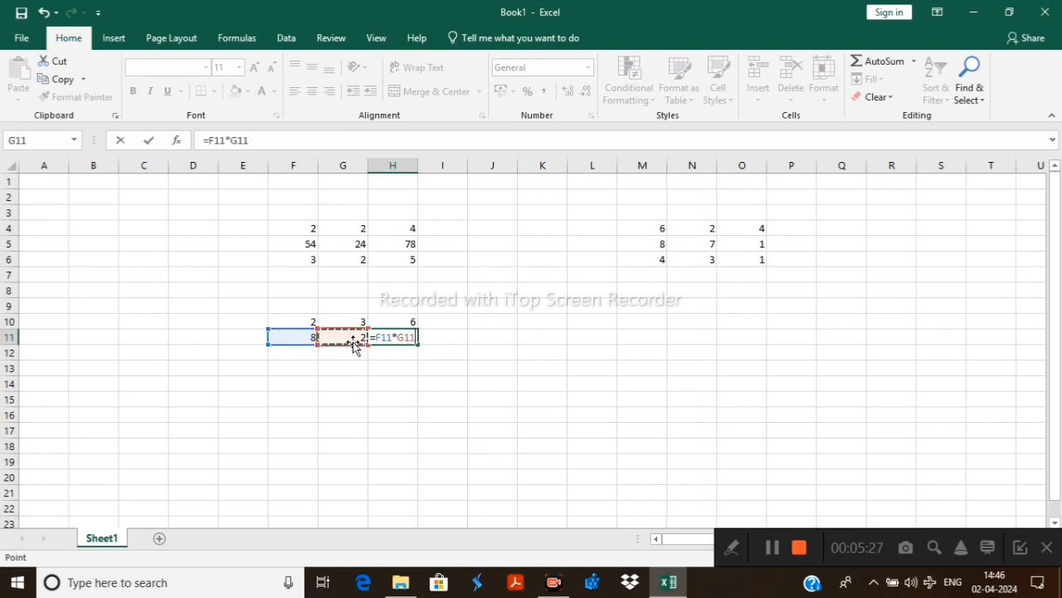
key("Return")
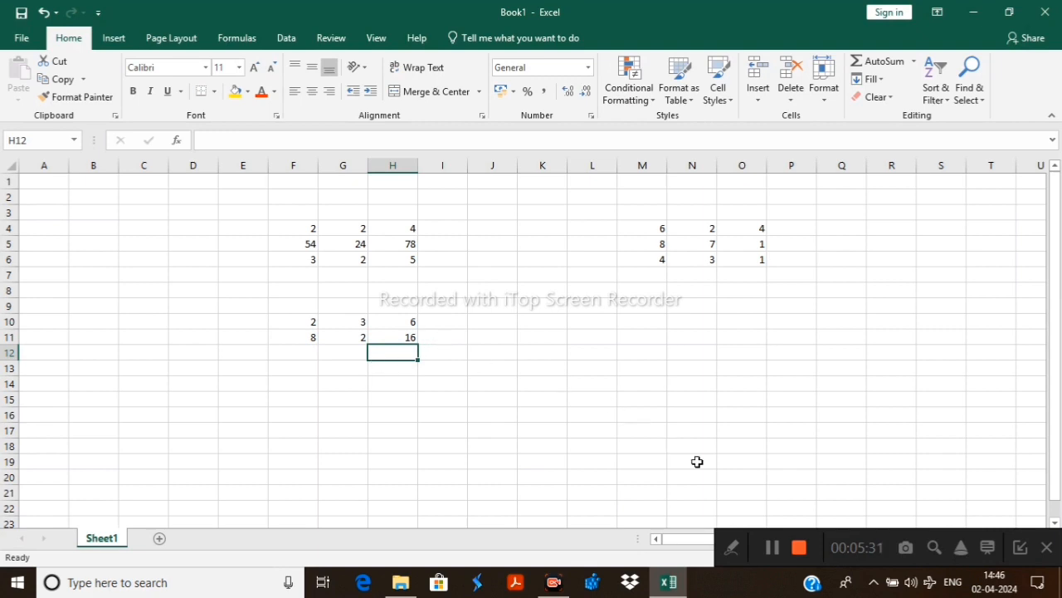
Enter 8 and 4 in cells M10 and N10, and 6 and 3 in cells M11 and N11
left_click(644, 318)
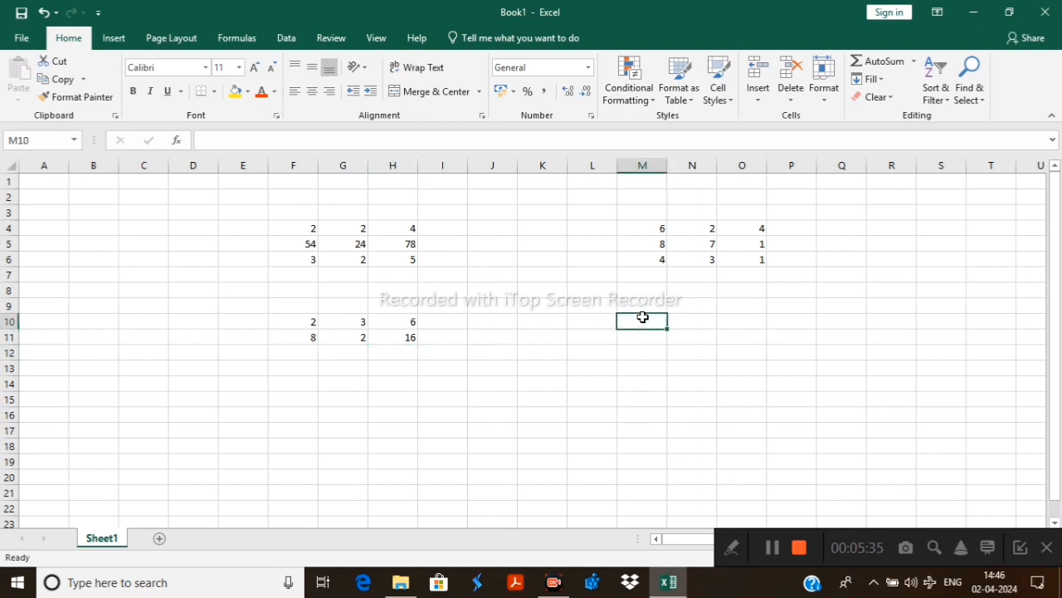
type("8")
key("Return")
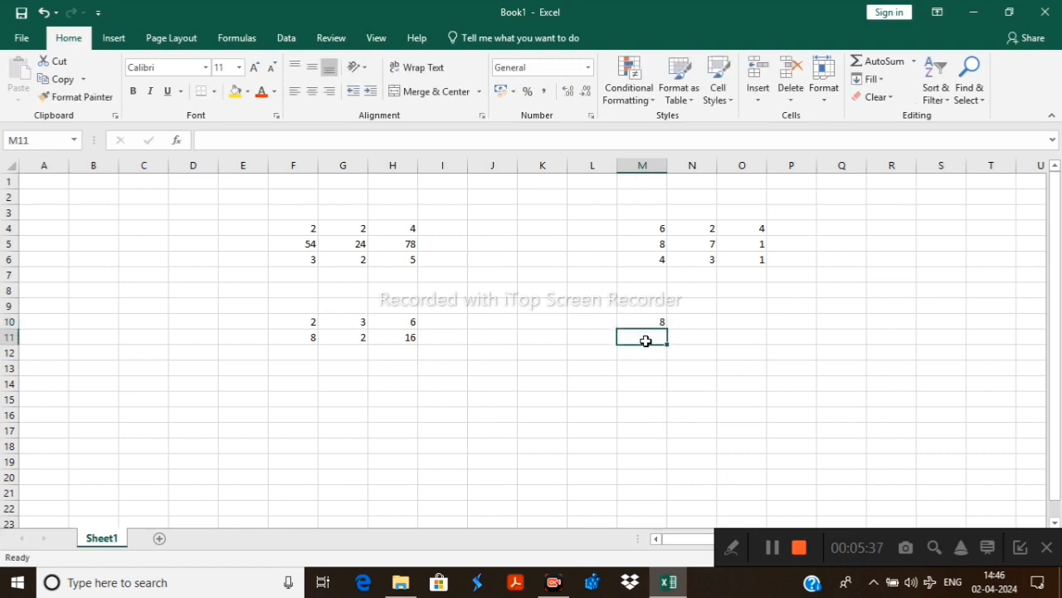
type("6")
left_click(685, 322)
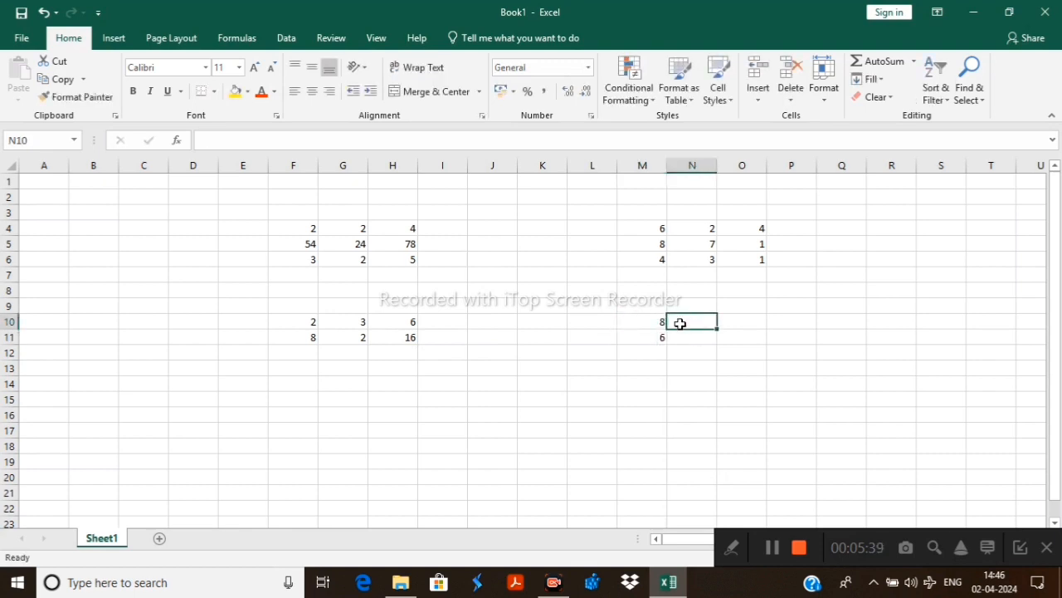
type("4")
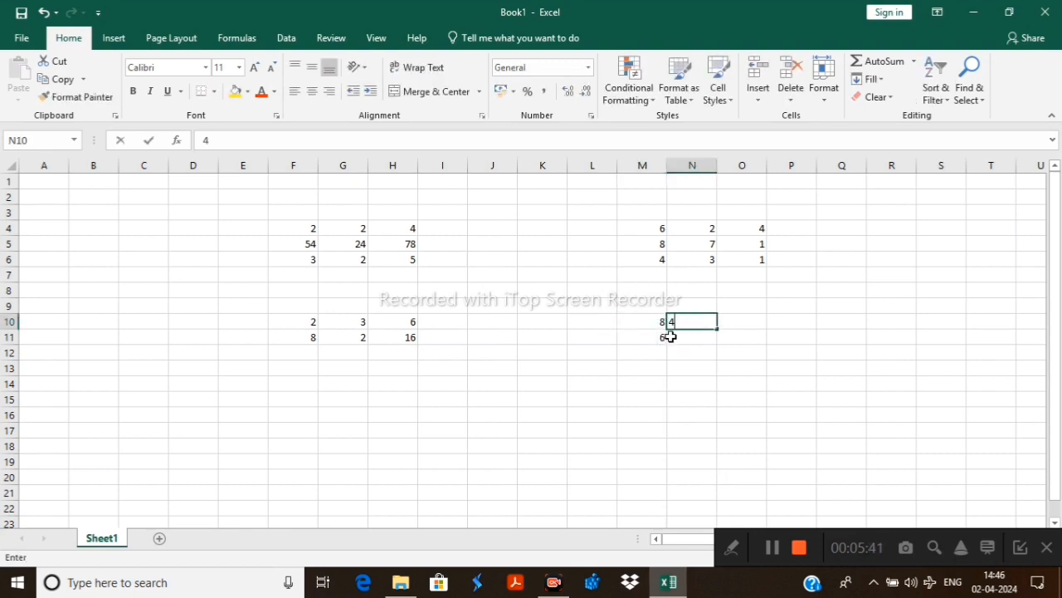
left_click(689, 336)
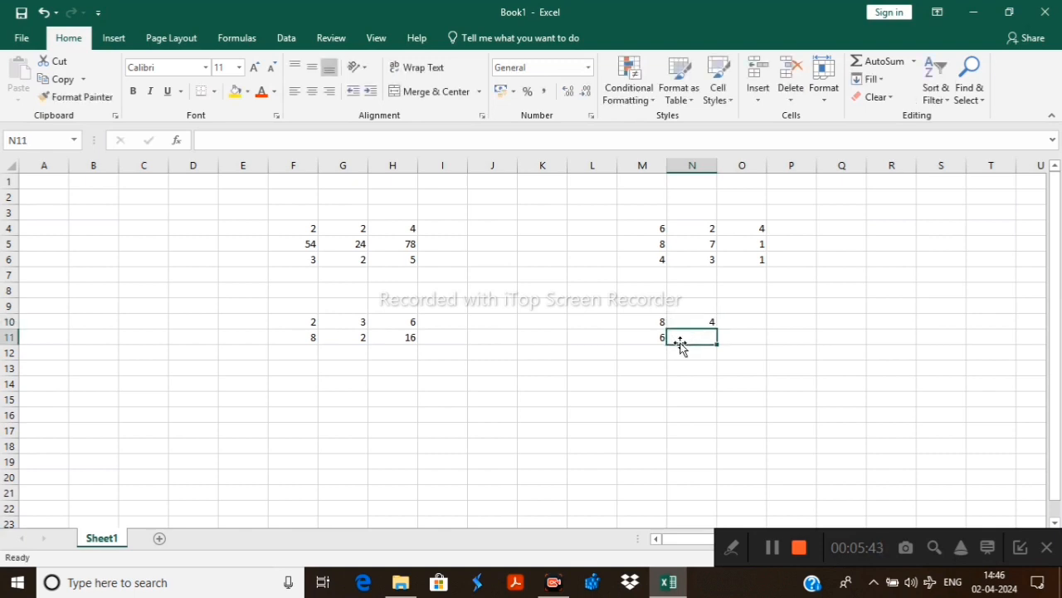
type("3")
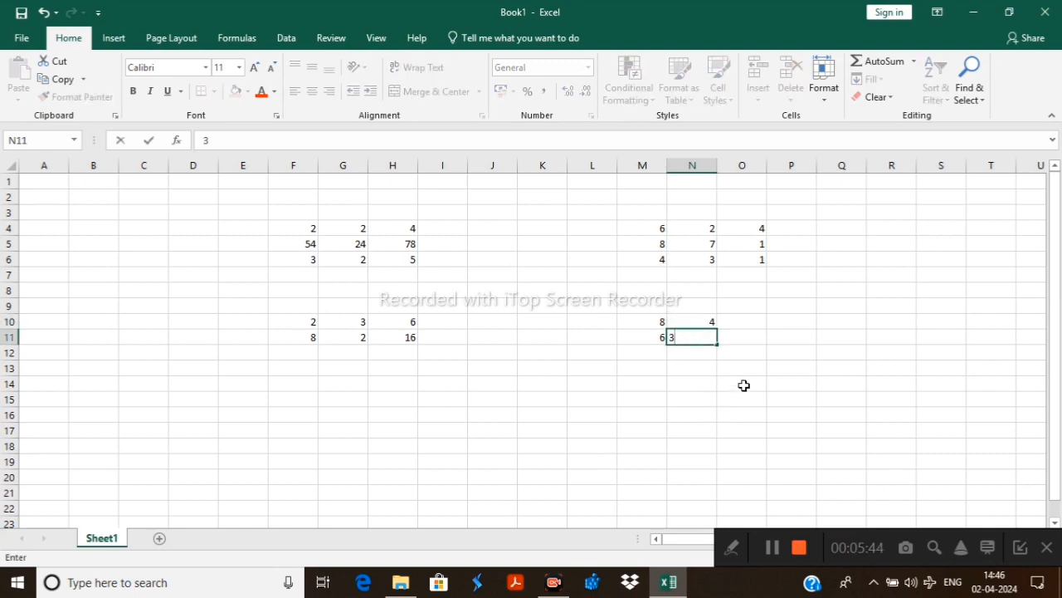
left_click(638, 384)
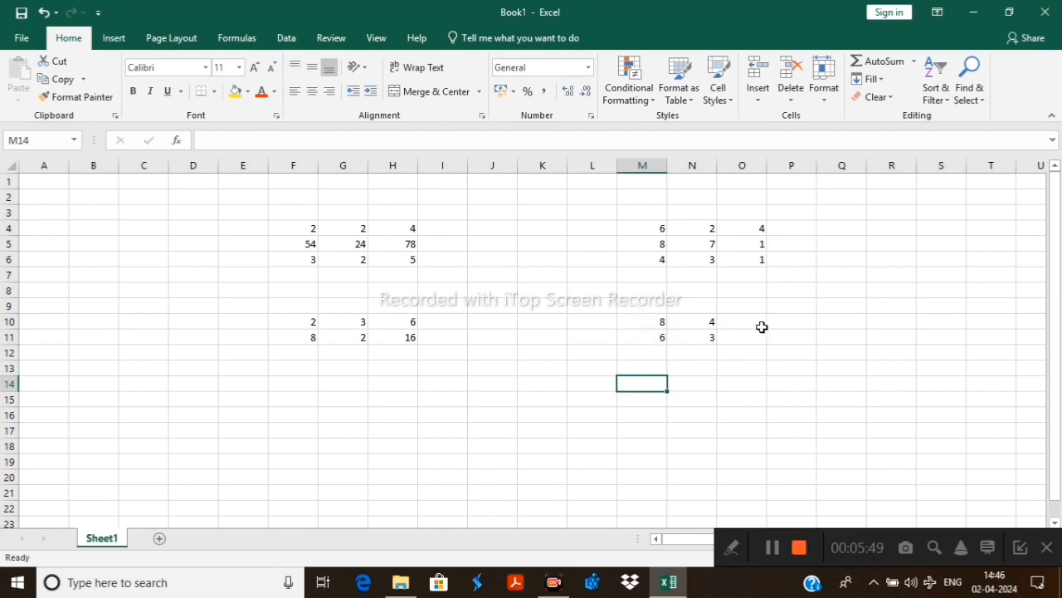
left_click(729, 329)
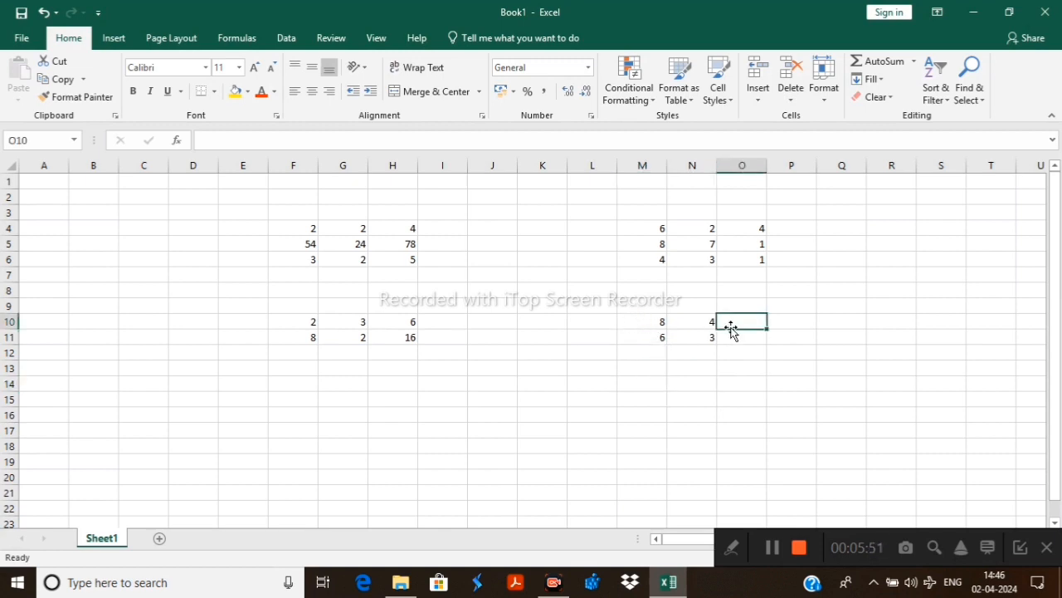
type("=")
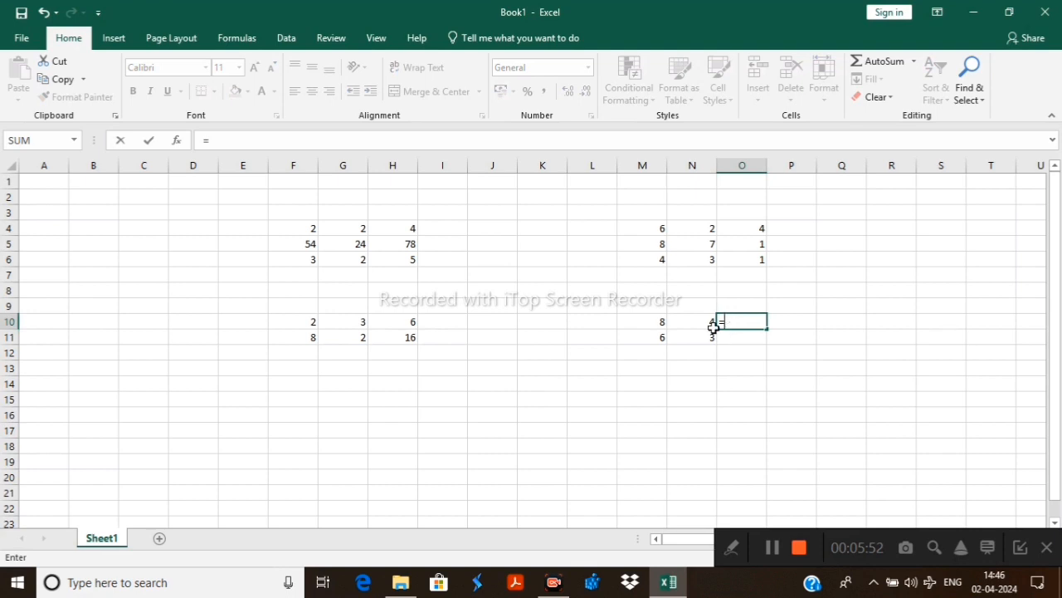
left_click(669, 323)
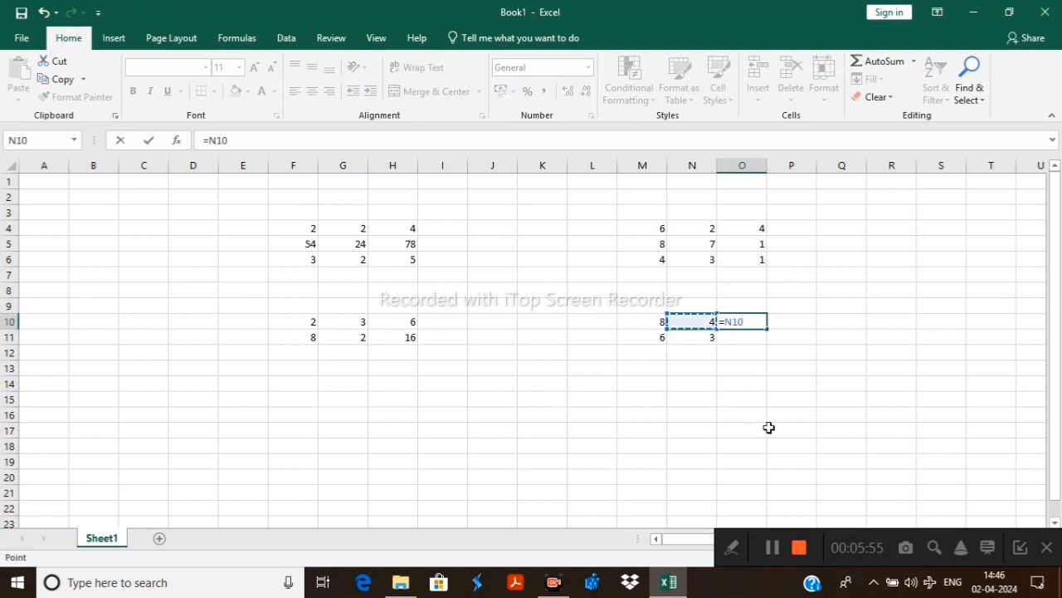
type("/")
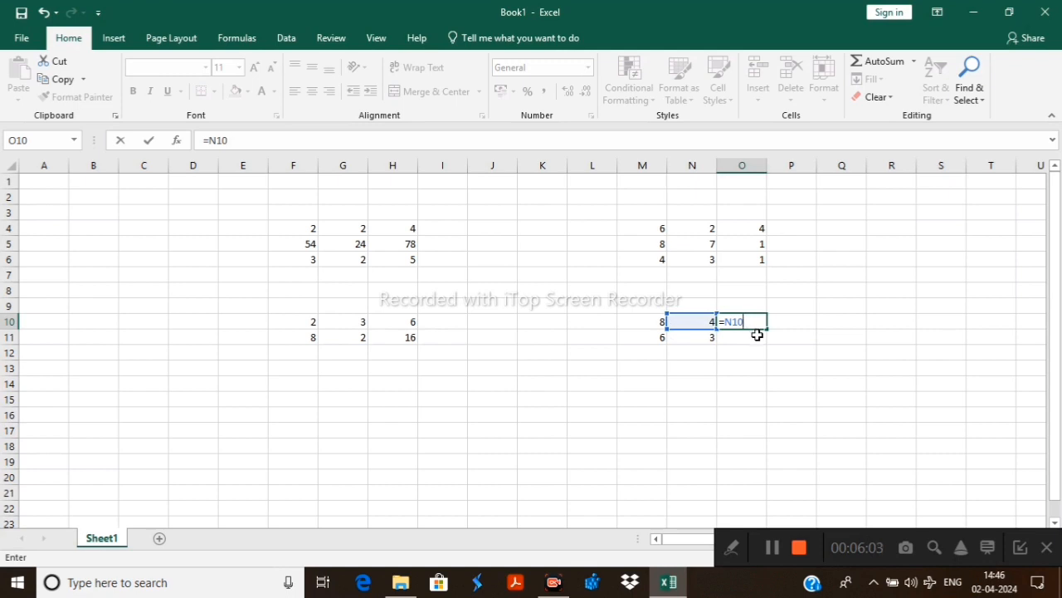
left_click(661, 321)
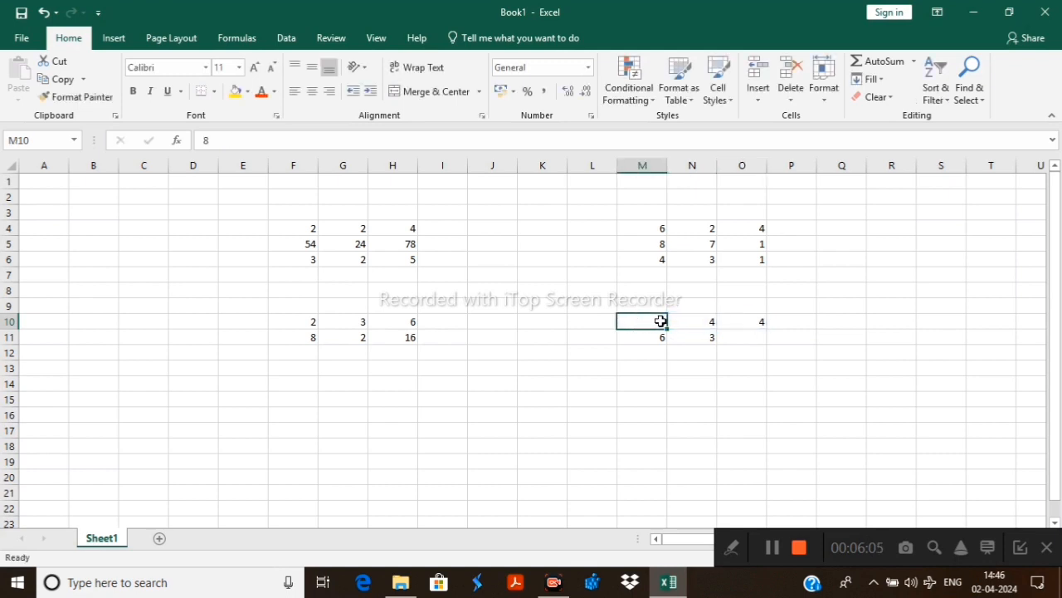
Divide M10 by N10 in cell O10 with the formula =M10/N10
left_click(755, 321)
type("=")
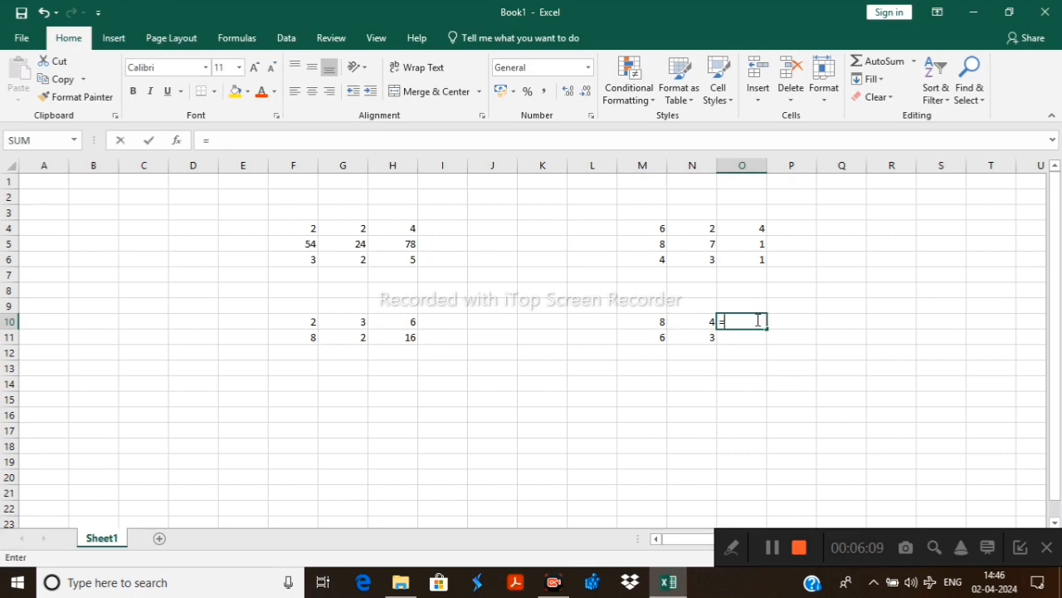
left_click(661, 323)
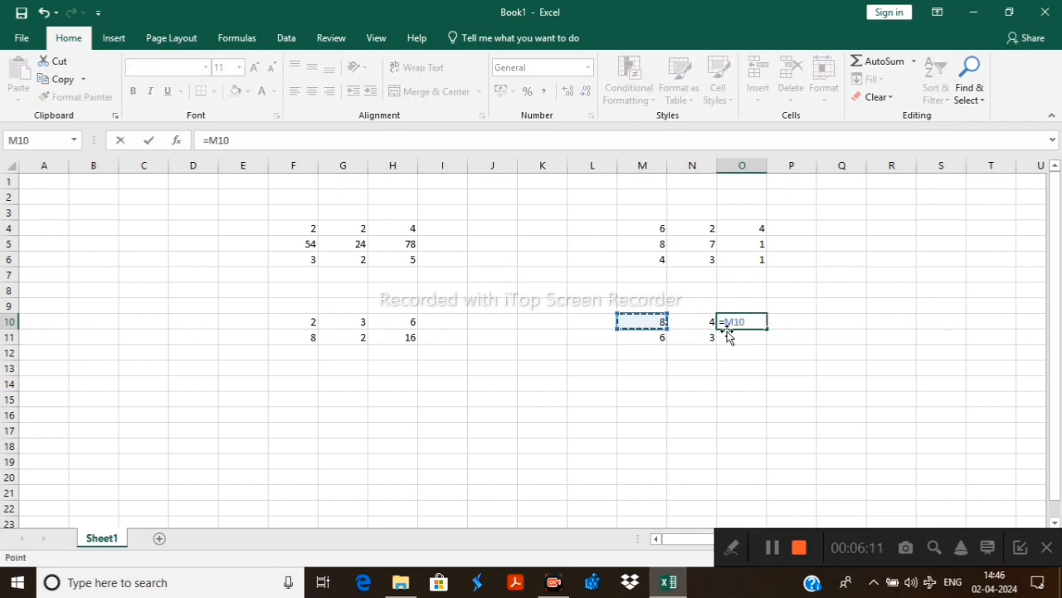
type("/")
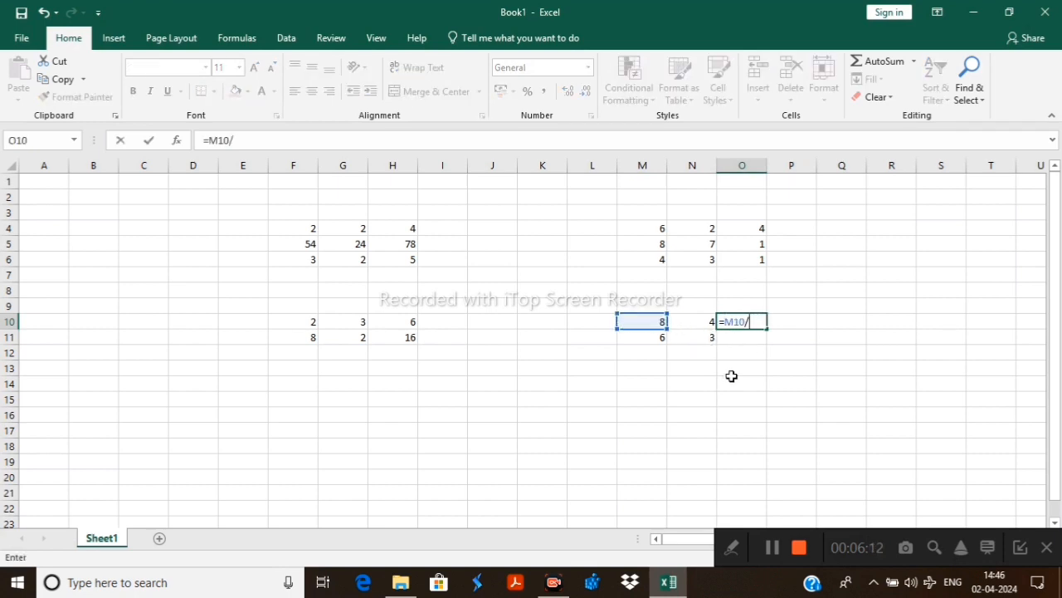
left_click(705, 327)
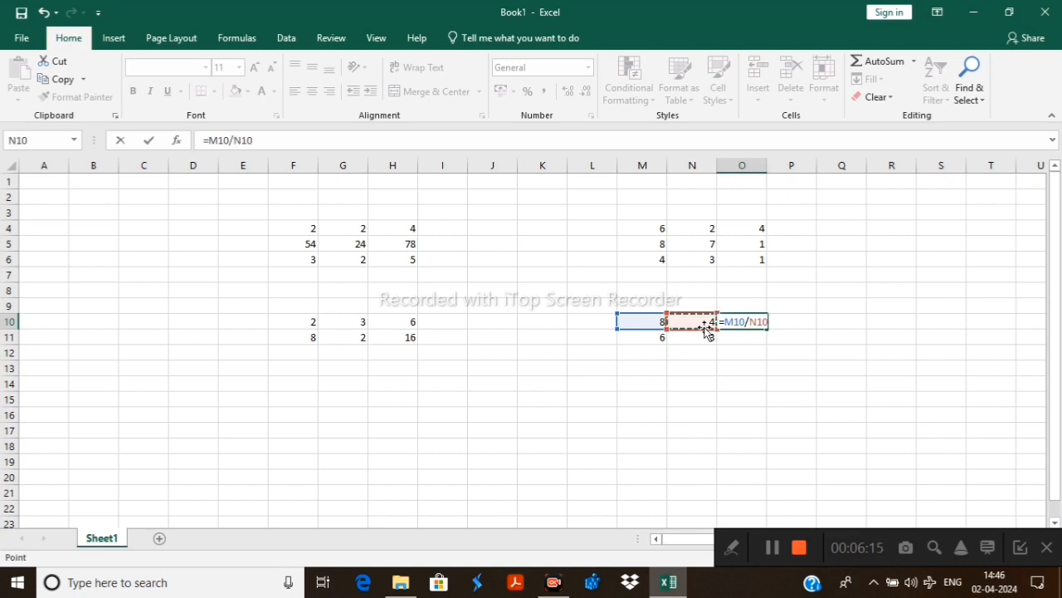
key("Return")
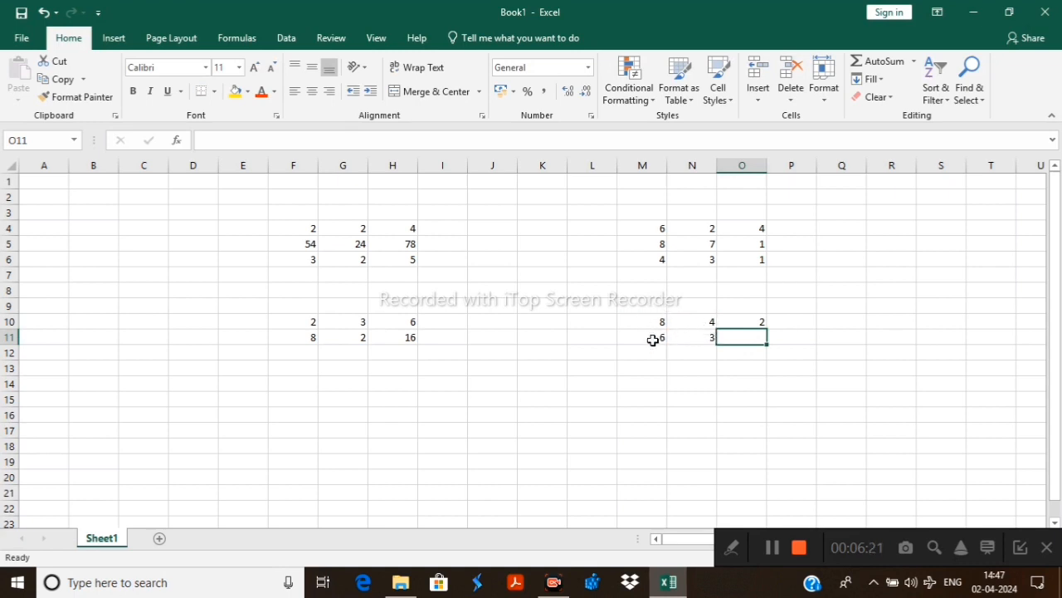
Divide M11 by N11 in cell O11 with the formula =M11/N11
type("=")
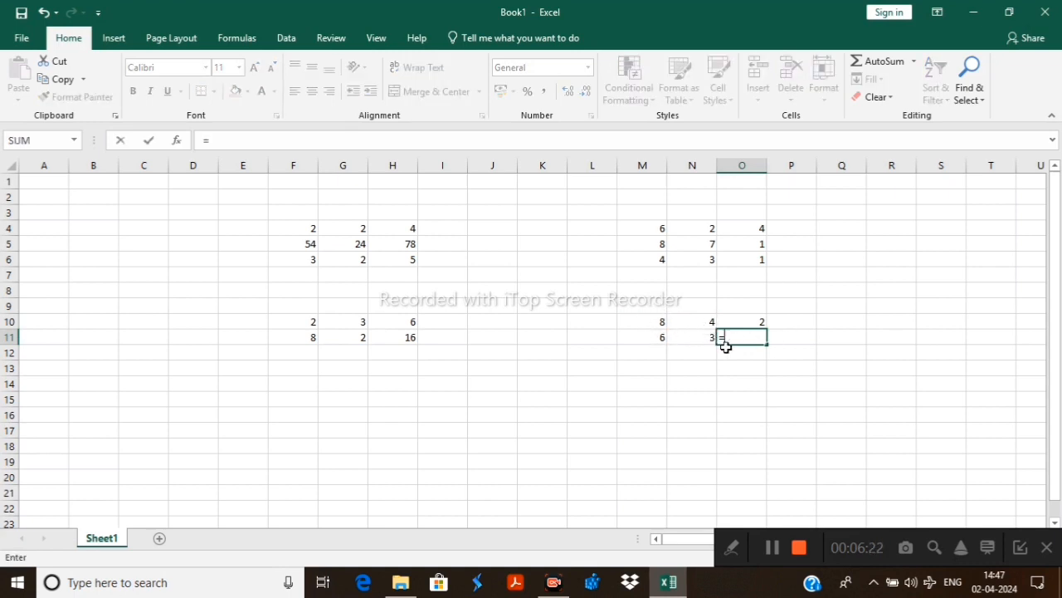
left_click(657, 336)
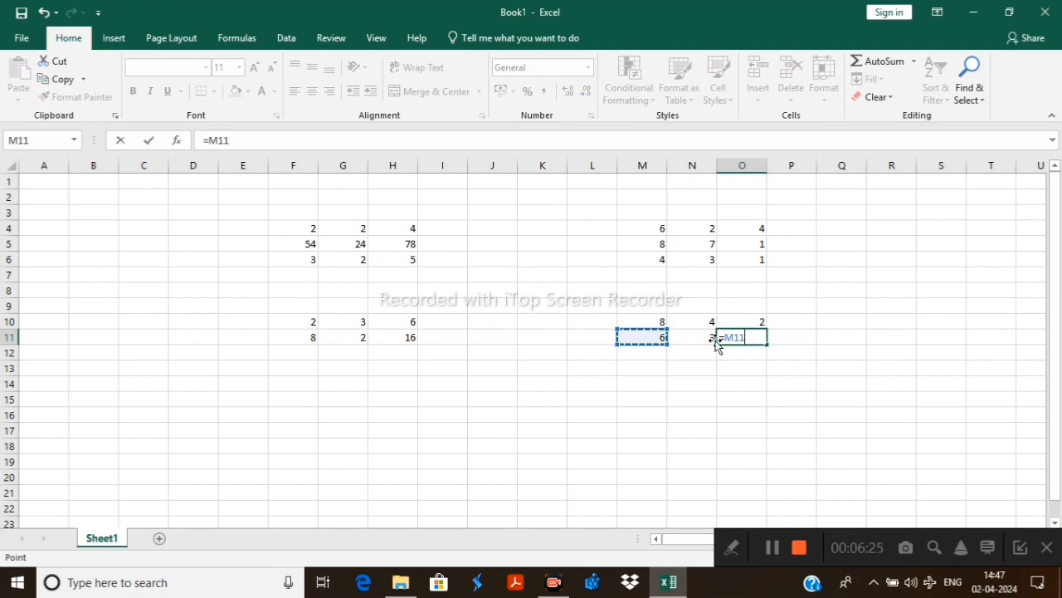
type("/")
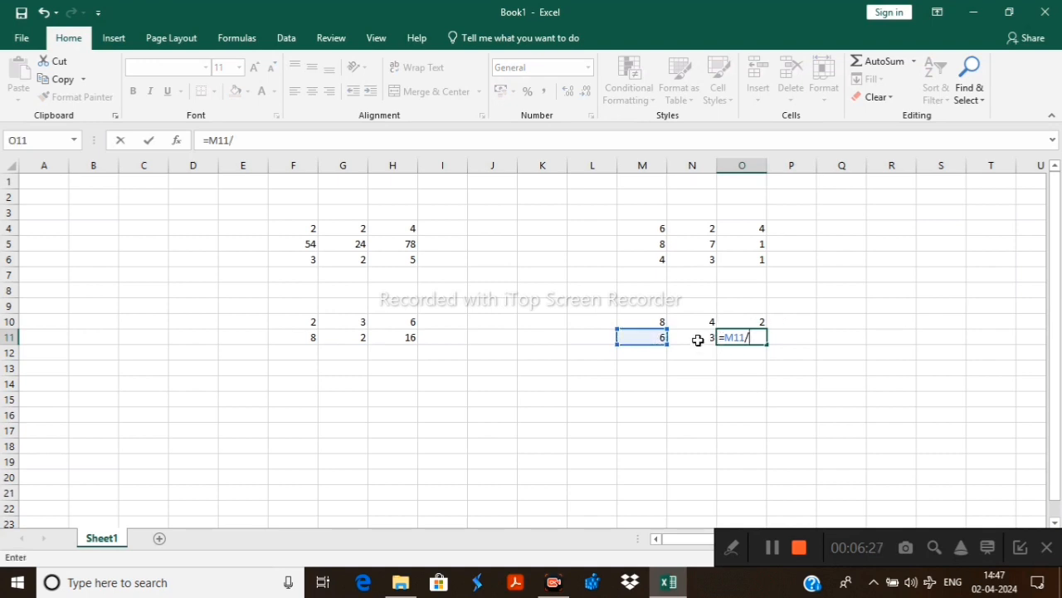
left_click(697, 337)
key("Return")
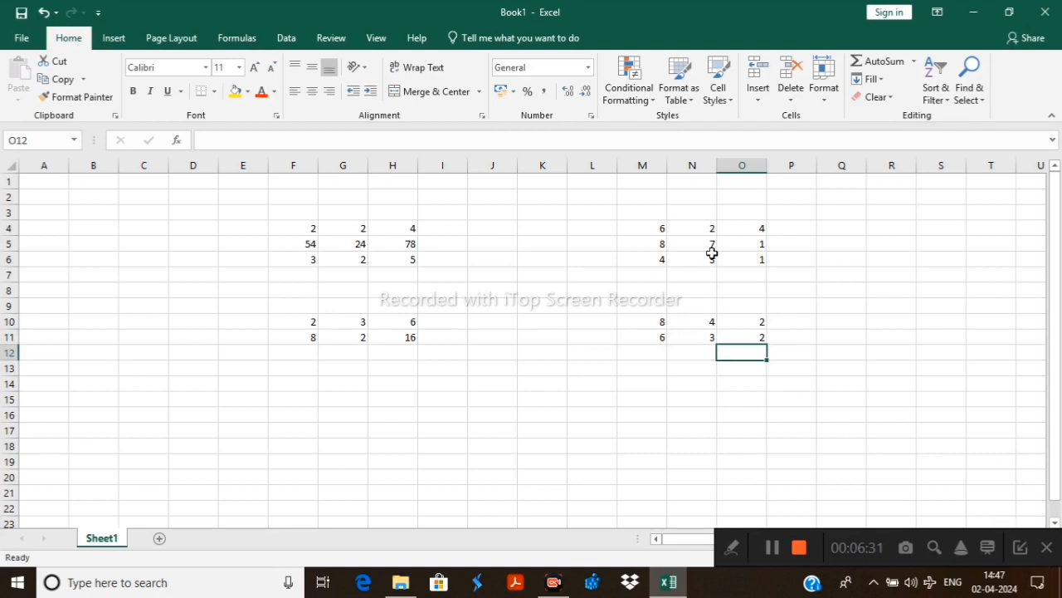
Enter 567 and 56 in cells F17 and G17, and 574 and 88 in cells F18 and G18
scroll(603, 255, "down", 3)
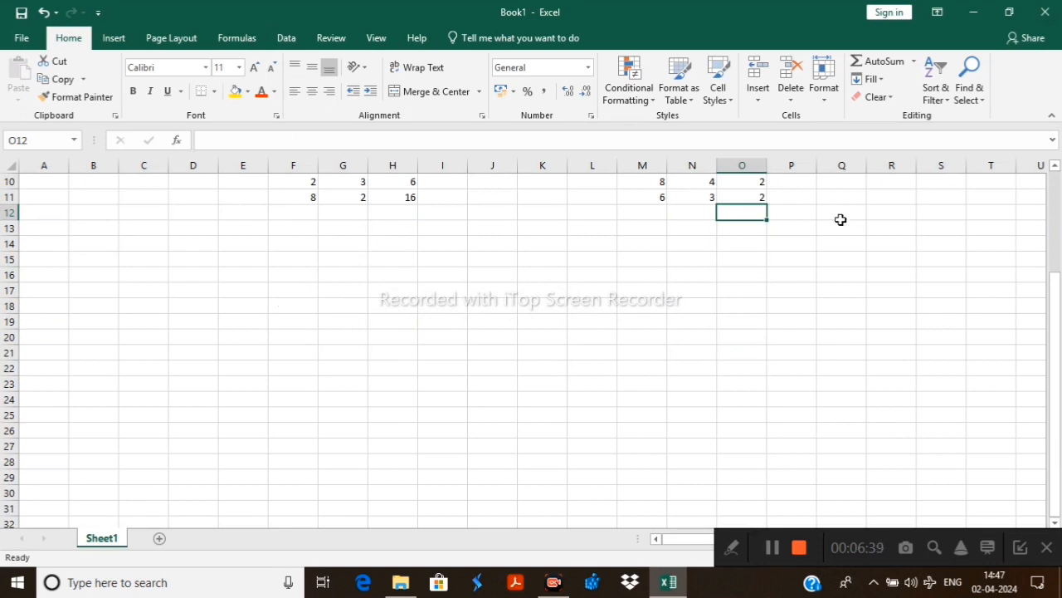
left_click(288, 294)
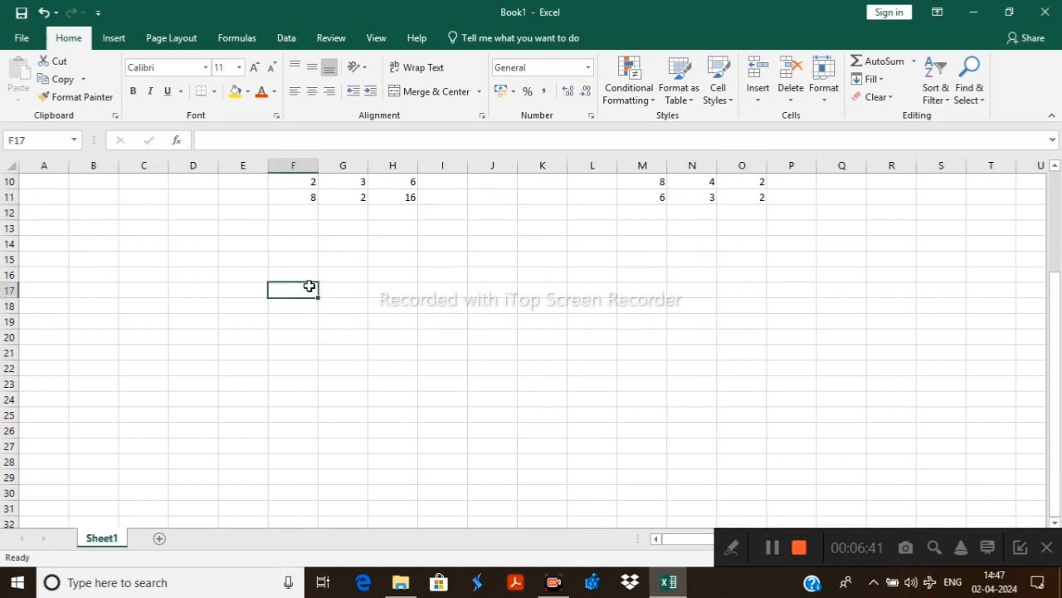
type("567")
left_click(350, 288)
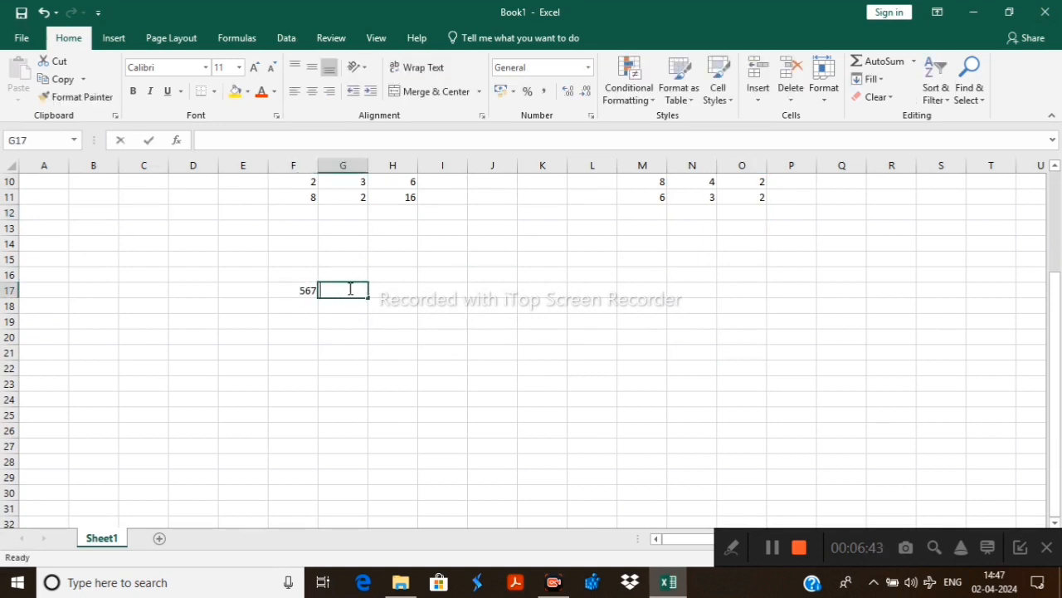
type("56")
left_click(396, 291)
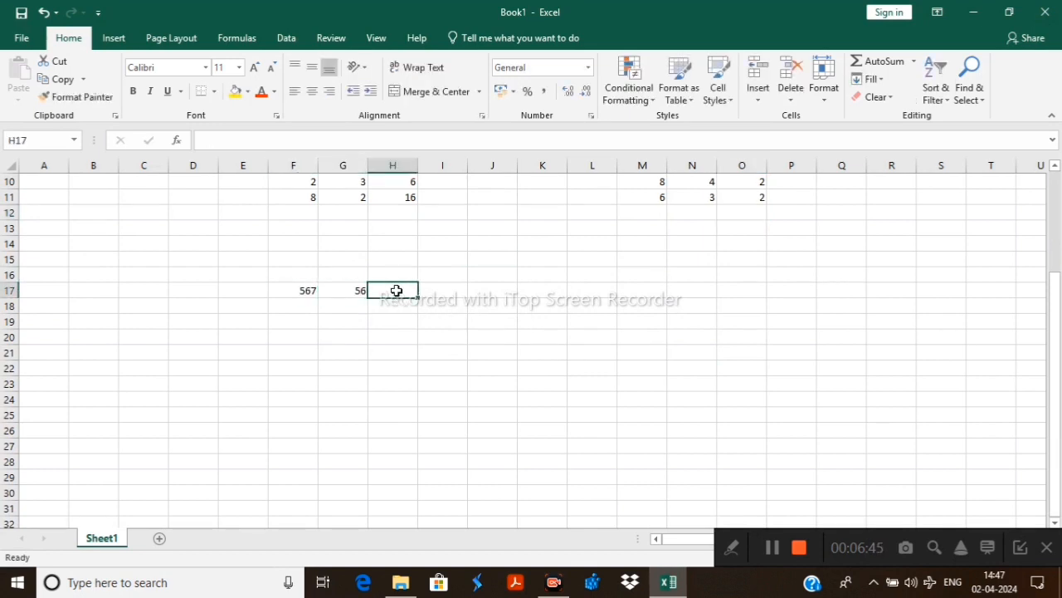
left_click(291, 305)
type("57")
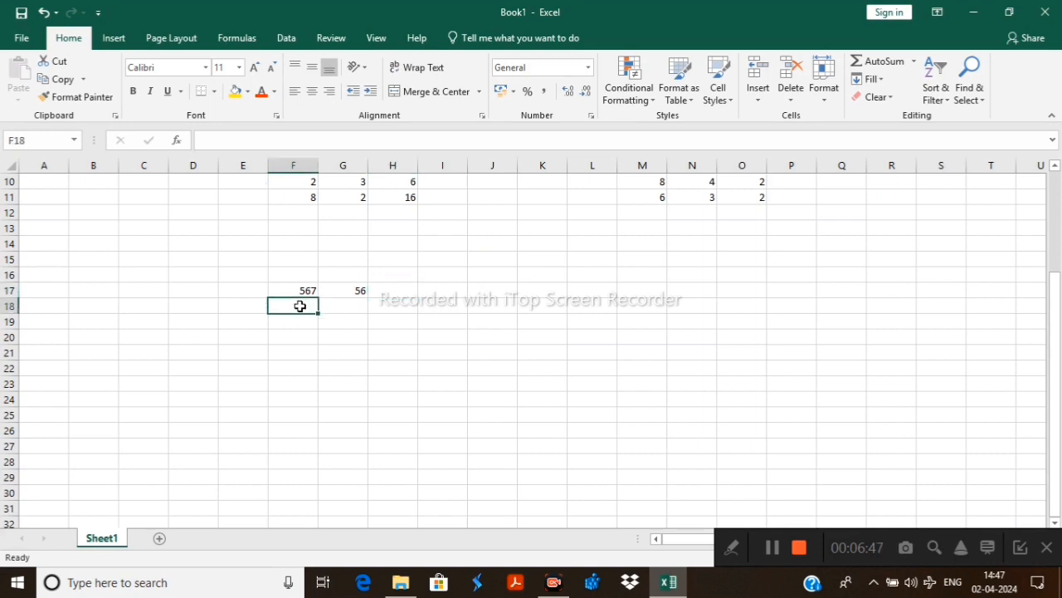
type("4")
left_click(357, 306)
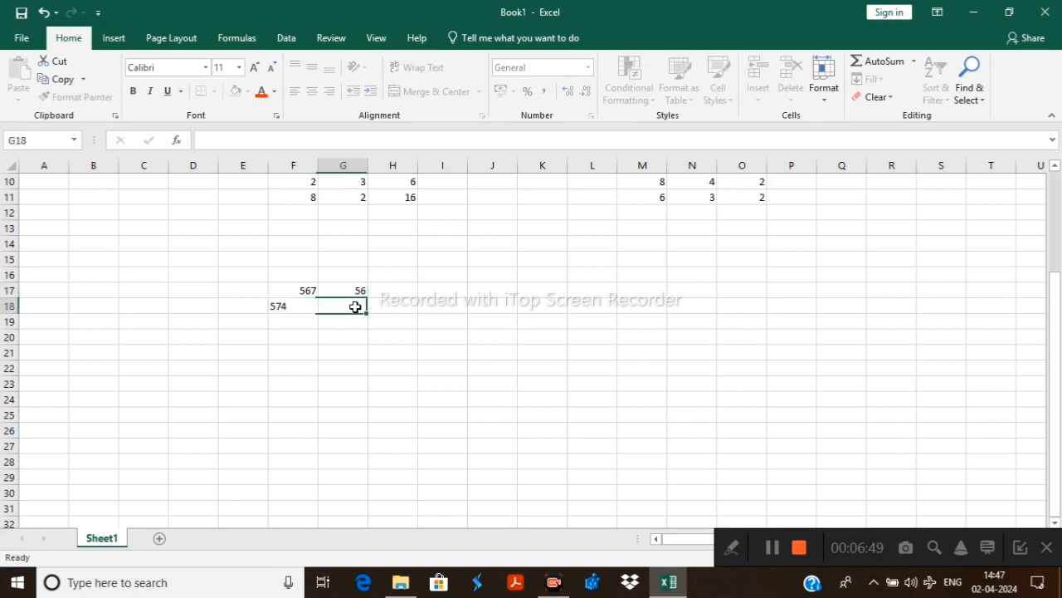
type("88")
Enter 45 and 33 in cells F19 and G19, and 64 and 56 in cells F21 and G21
left_click(303, 320)
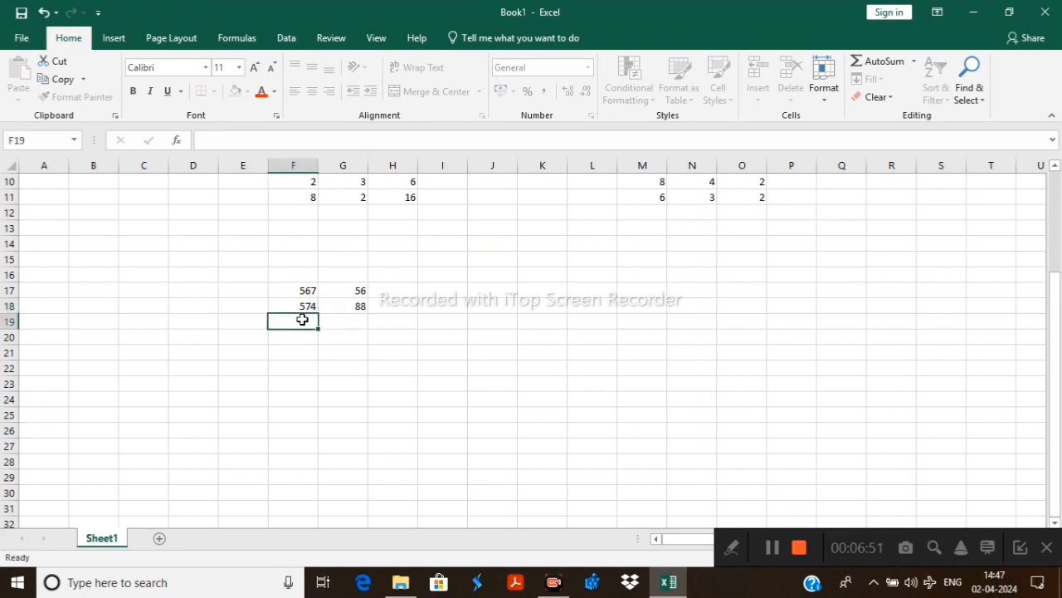
type("45")
left_click(352, 319)
type("33")
left_click(305, 348)
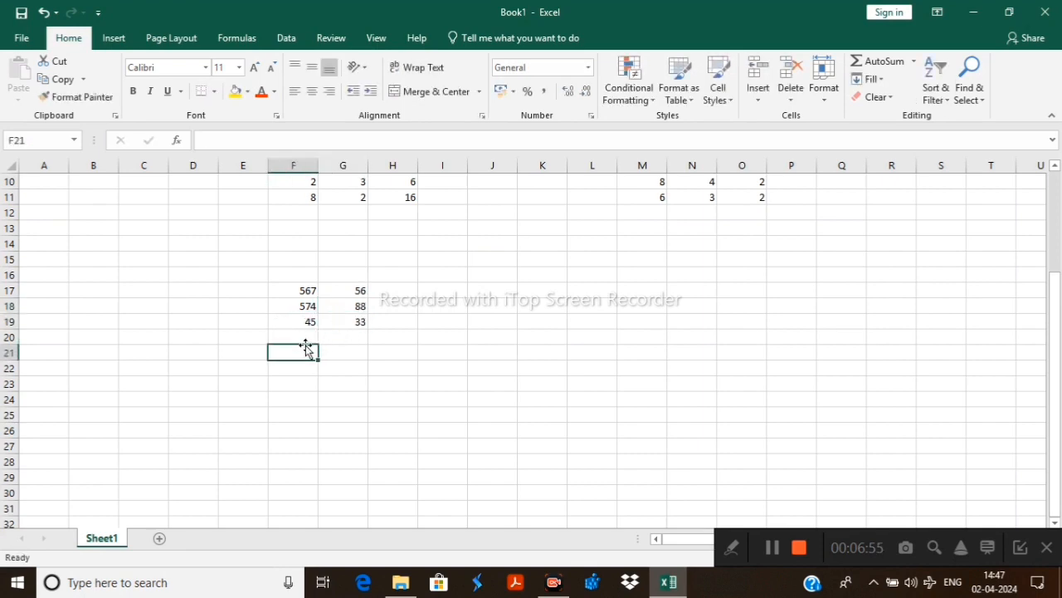
type("64")
left_click(342, 350)
type("56")
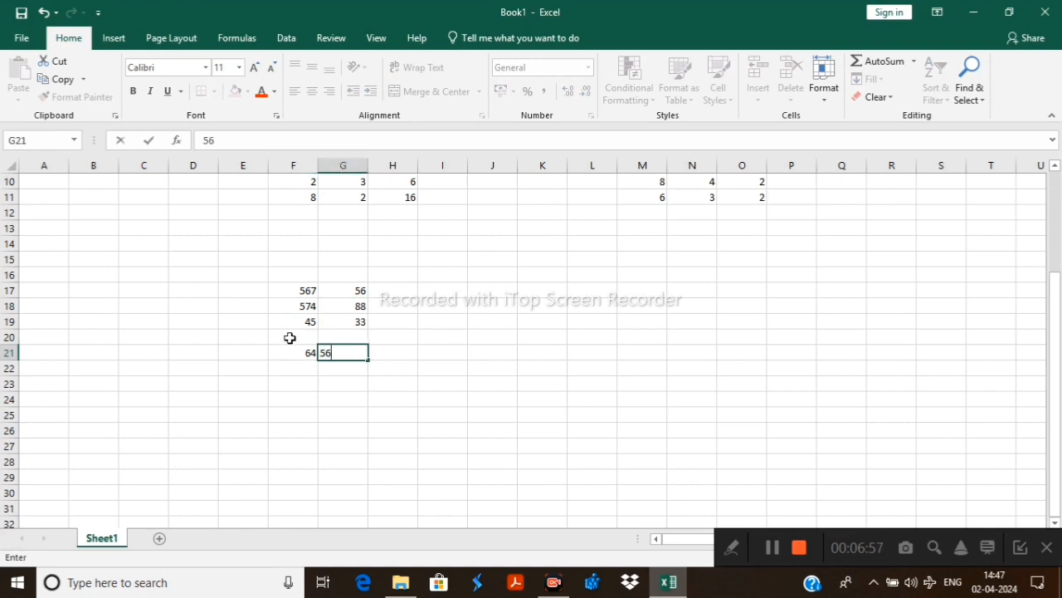
Enter 56 in cell F20 and 6 in cell G20
left_click(299, 335)
type("56")
left_click(347, 333)
type("6")
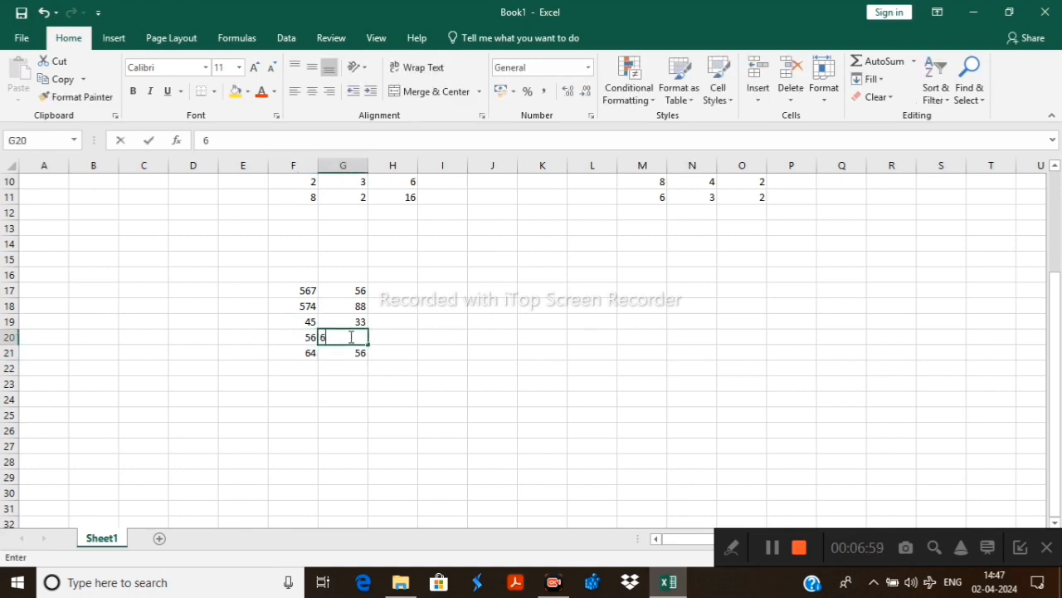
Enter 665 and 6 in cells F22 and G22, and 4 and 2 in cells F23 and G23
left_click(303, 381)
type("4")
left_click(352, 375)
left_click(303, 370)
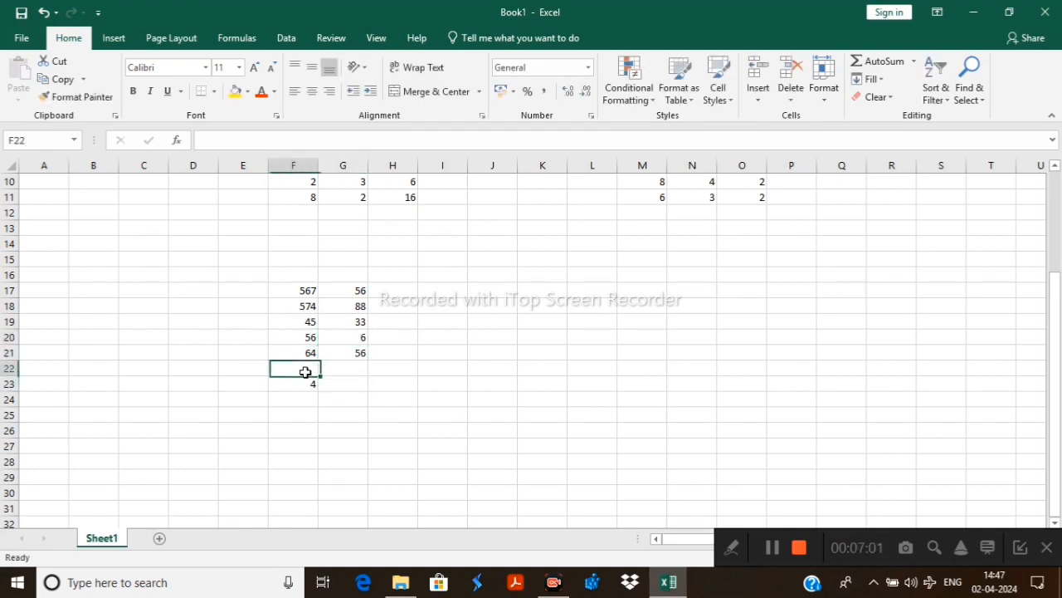
type("665")
left_click(345, 372)
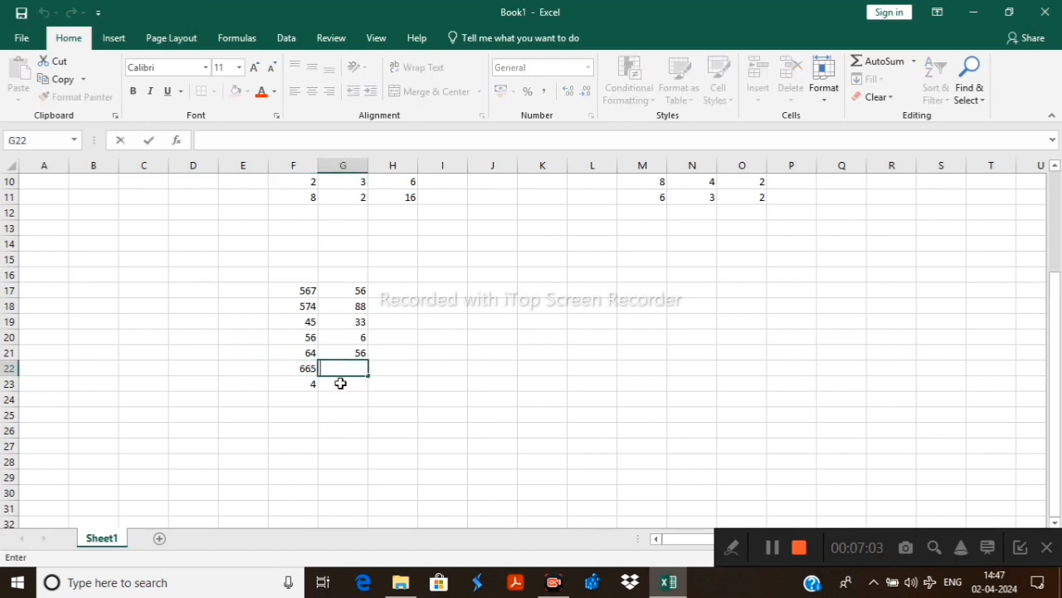
type("6")
left_click(337, 388)
type("2")
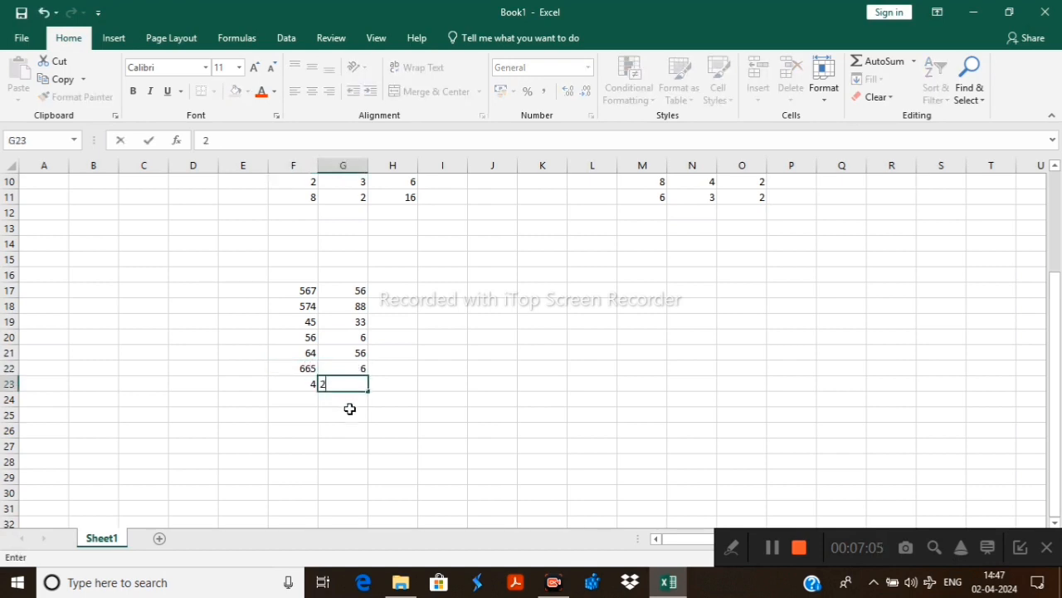
Enter 563 in cell F24 and 44 in cell G24
left_click(316, 401)
type("w")
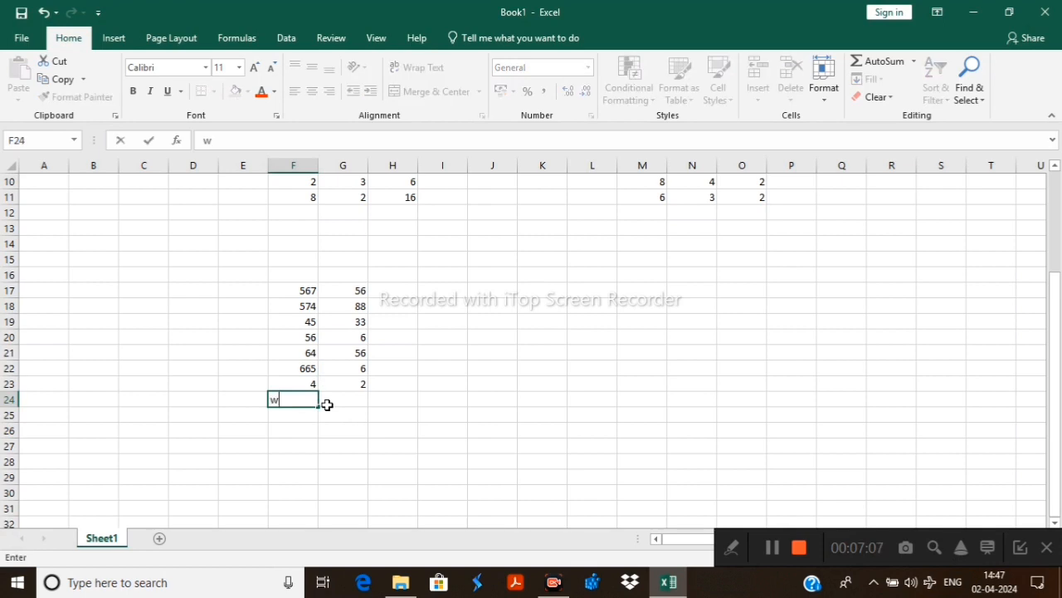
type("346")
key("BackSpace")
key("BackSpace")
type("563")
left_click(351, 404)
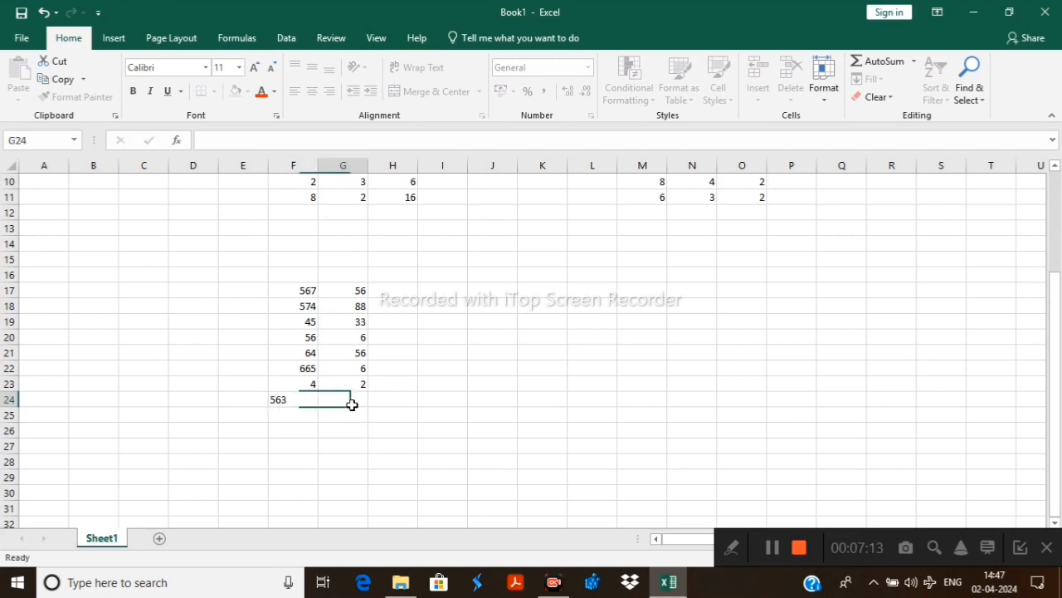
type("44")
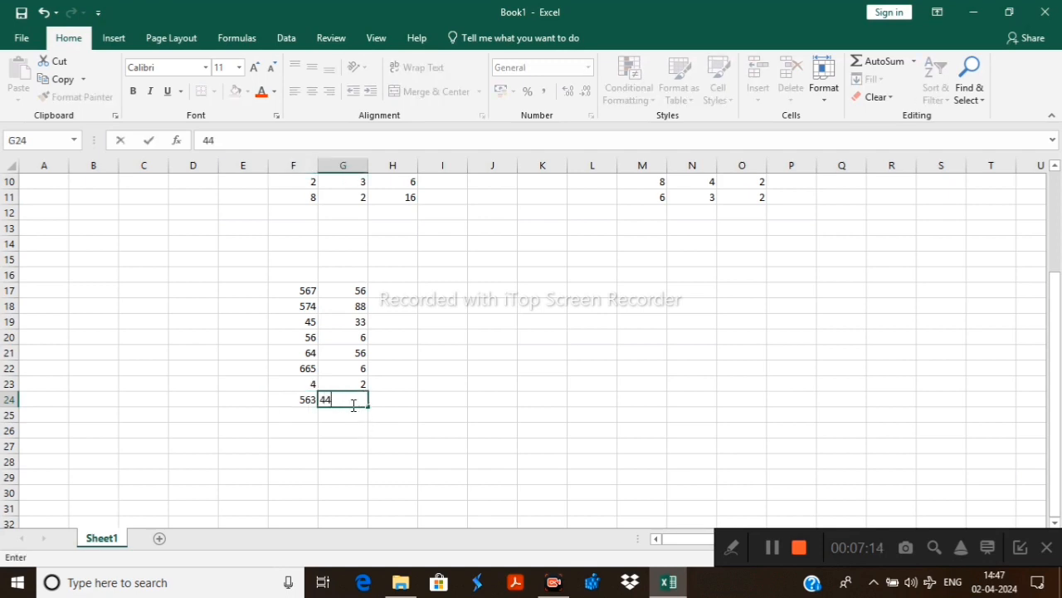
double_click(437, 445)
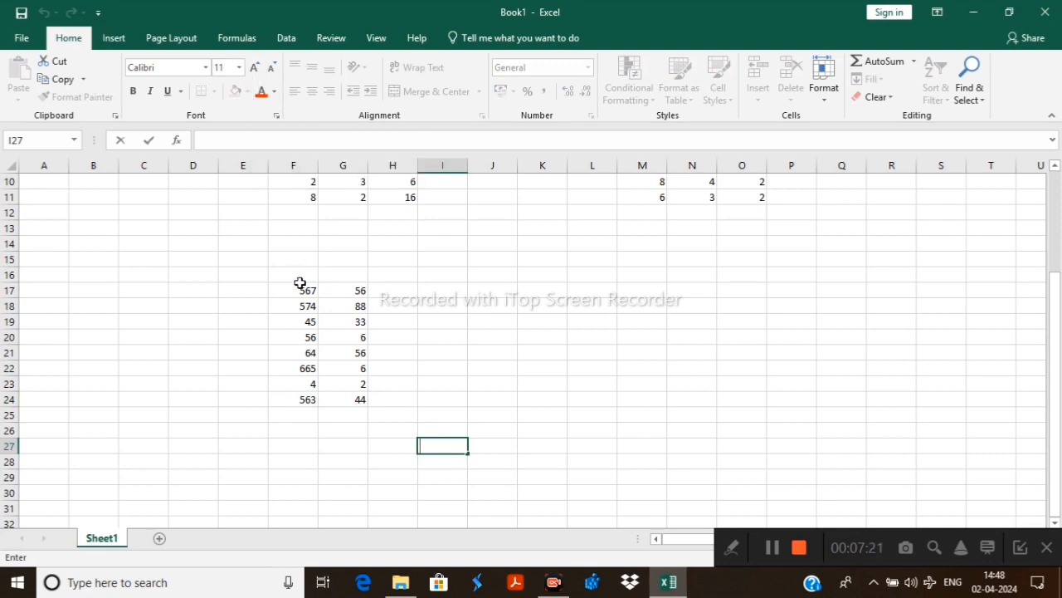
Apply the yellow fill colour to cell K16 in the row above the numbers
left_click_drag(287, 273, 553, 274)
left_click(553, 274)
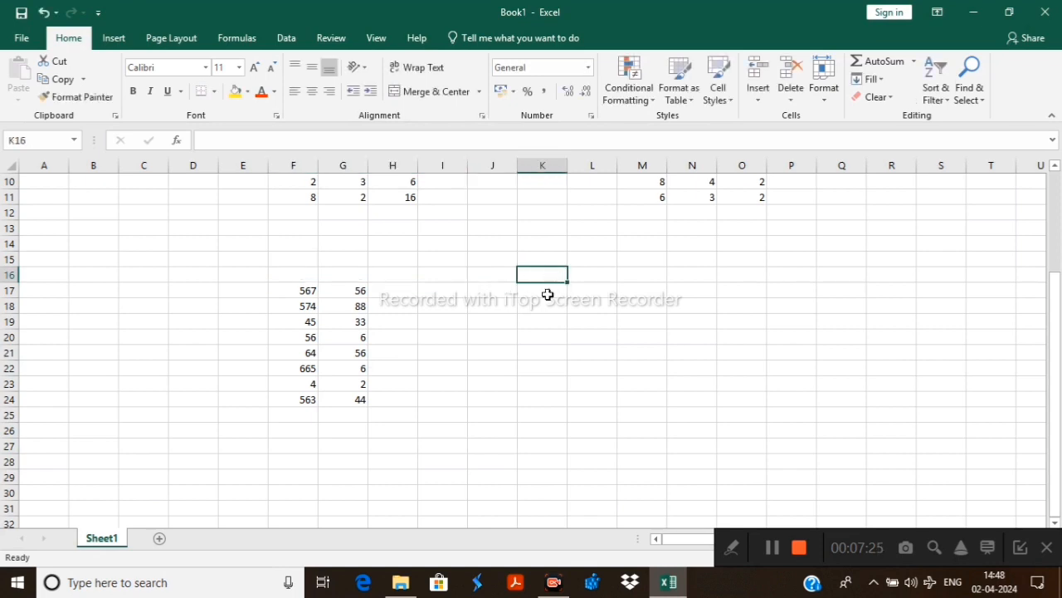
left_click_drag(287, 274, 529, 276)
left_click(529, 276)
left_click(235, 92)
left_click_drag(298, 276, 486, 277)
left_click(486, 278)
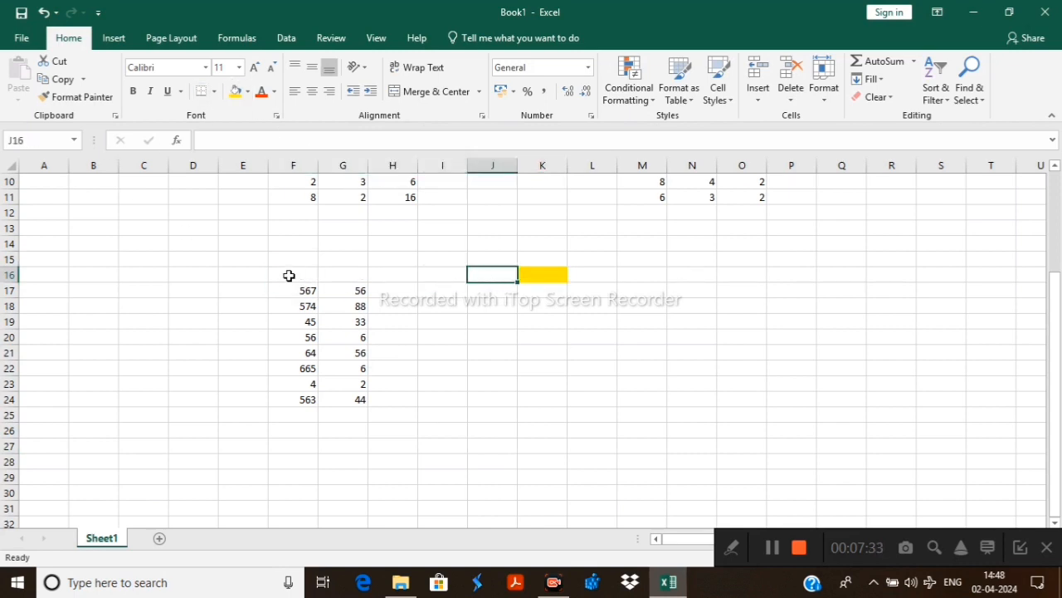
left_click_drag(299, 291, 544, 292)
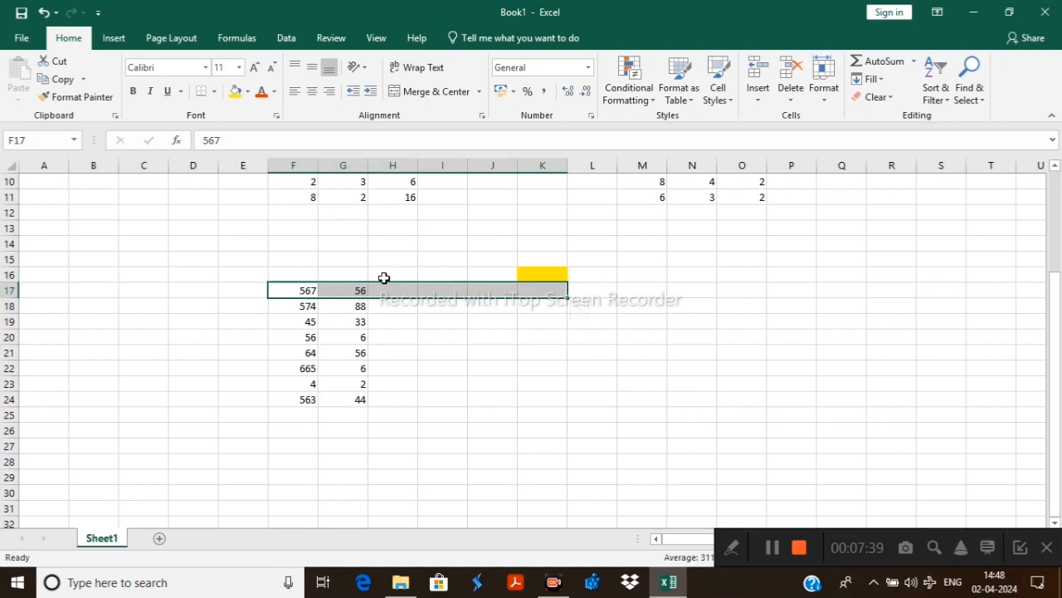
Enter the headings sum, min., mul. and div. in cells H16 to K16
left_click(383, 277)
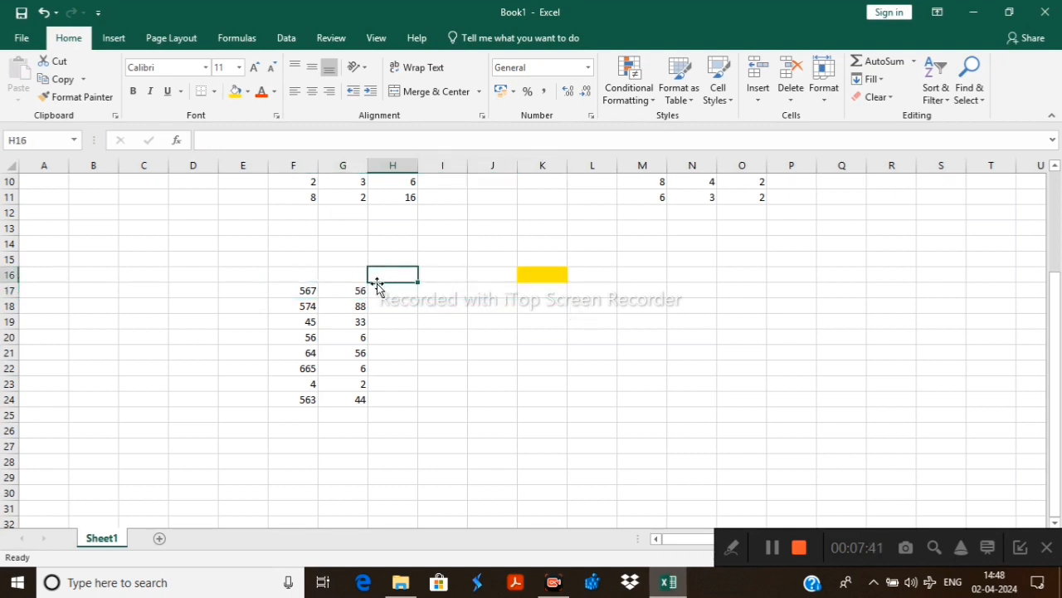
type("sum")
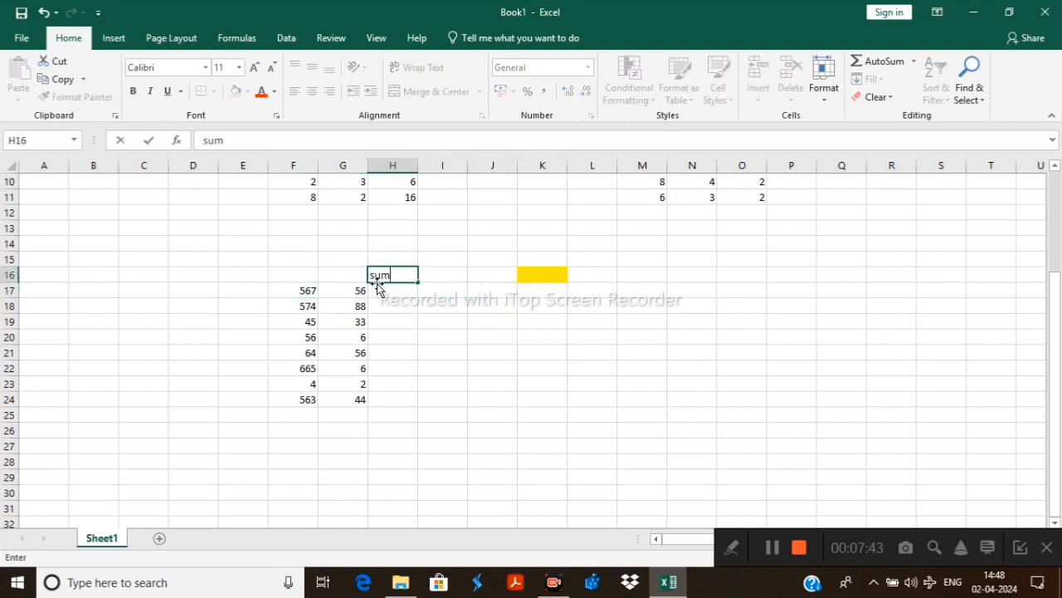
left_click(443, 276)
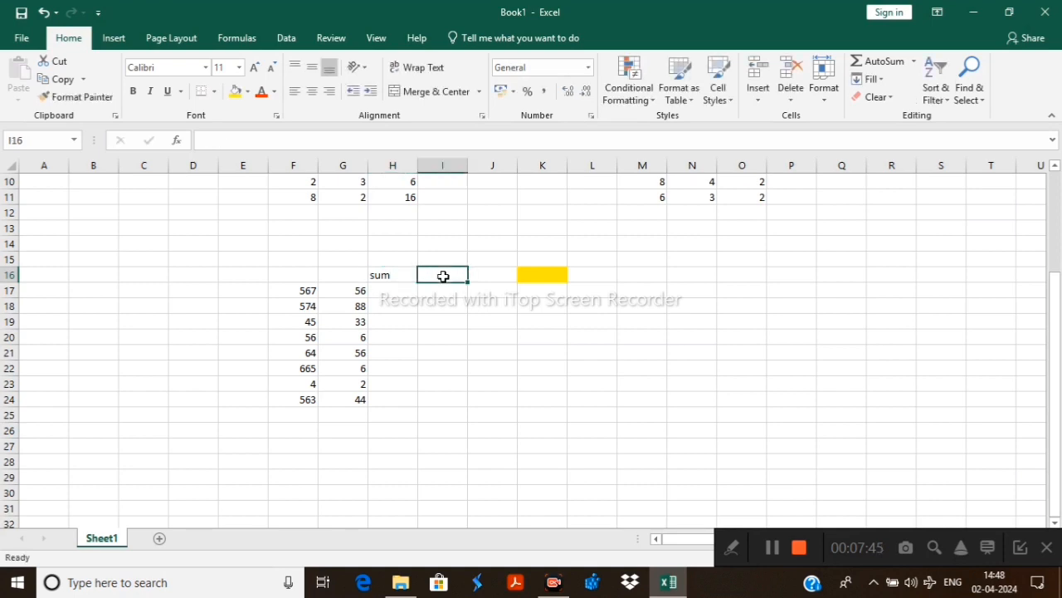
type("min.")
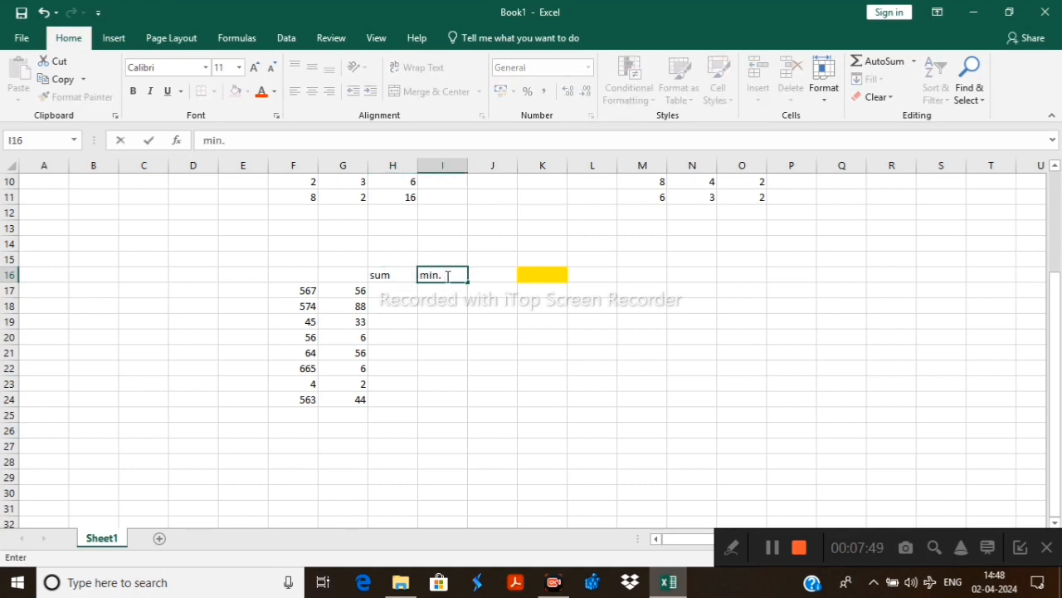
left_click(484, 276)
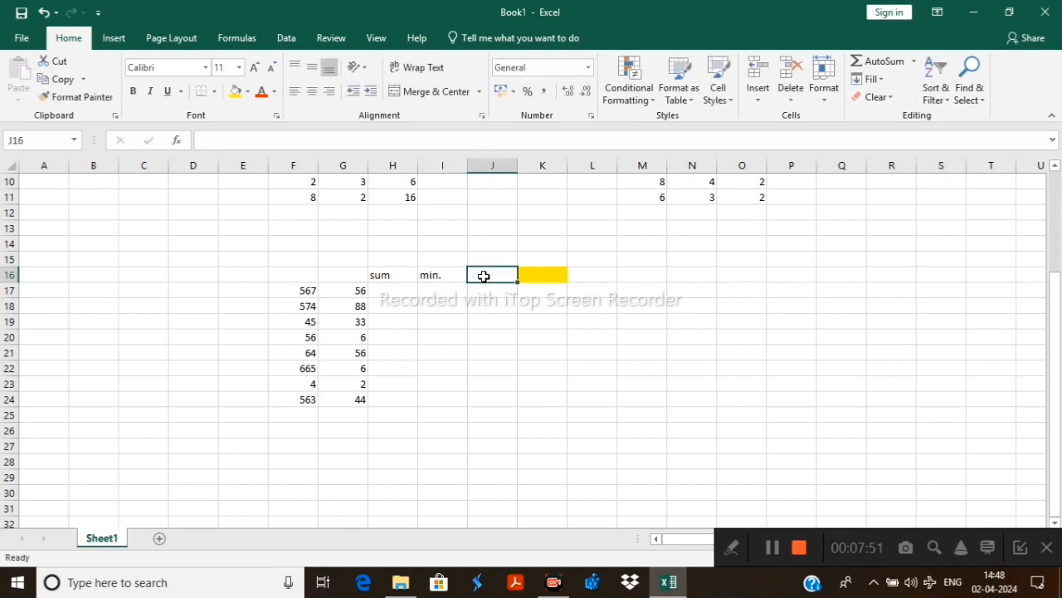
type("mul.")
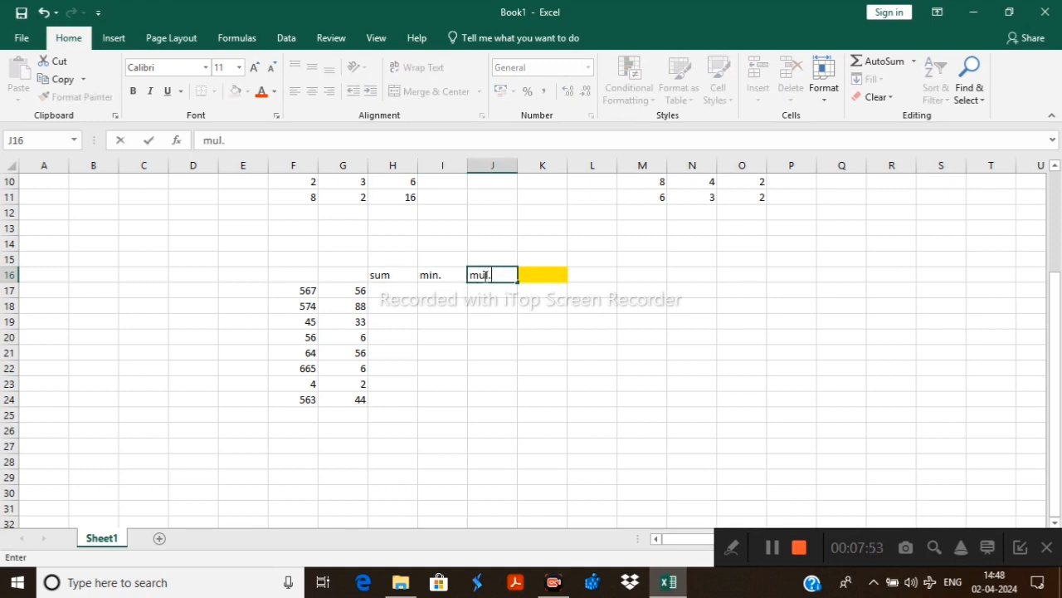
type("div.")
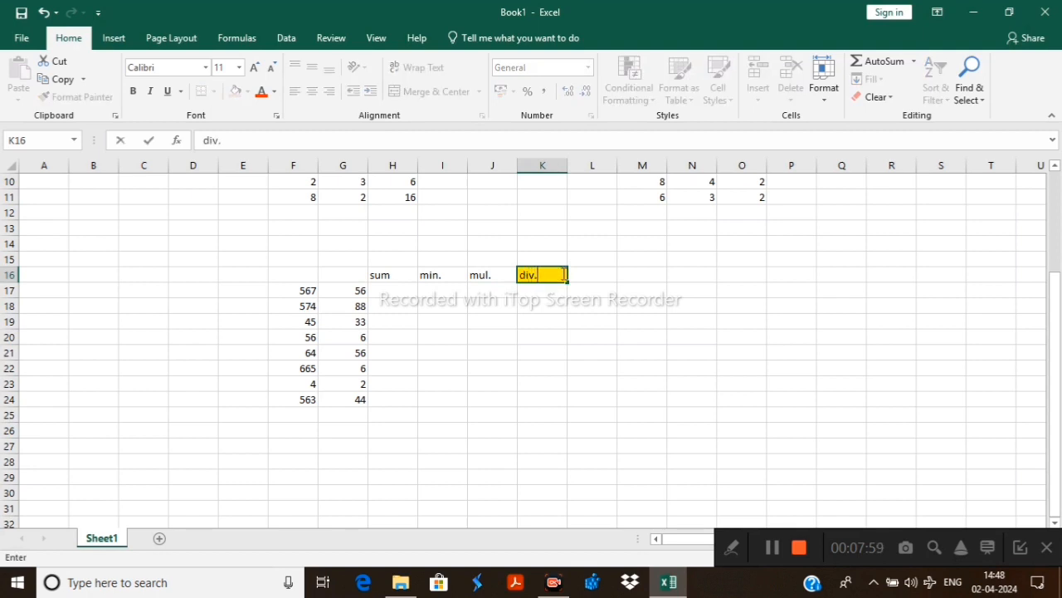
Fill cells F16 to J16 with yellow and enter the headings value 1 in F16 and value 2 in G16
left_click_drag(299, 273, 489, 274)
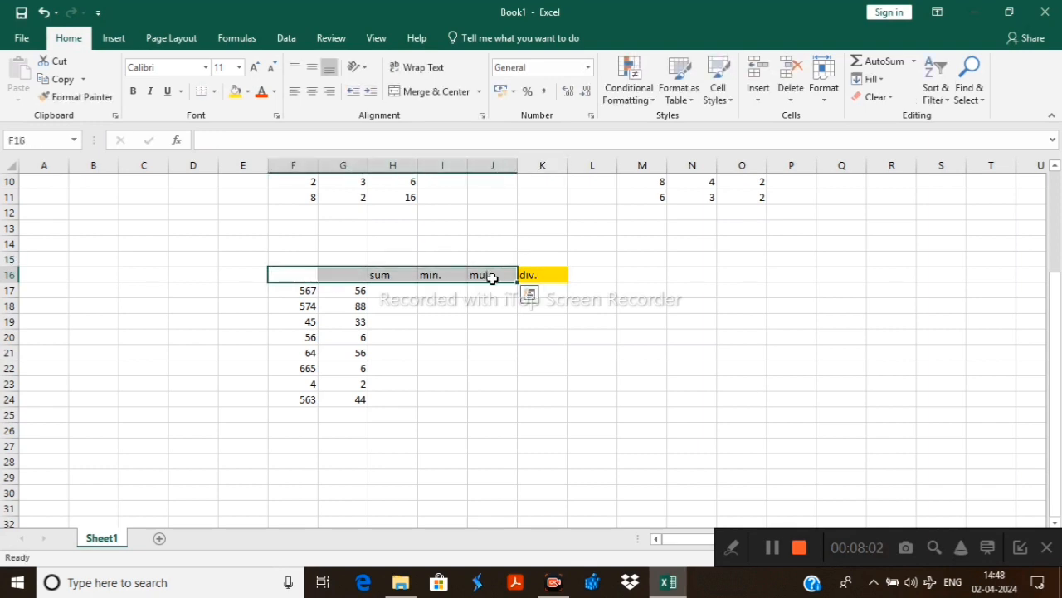
left_click(235, 92)
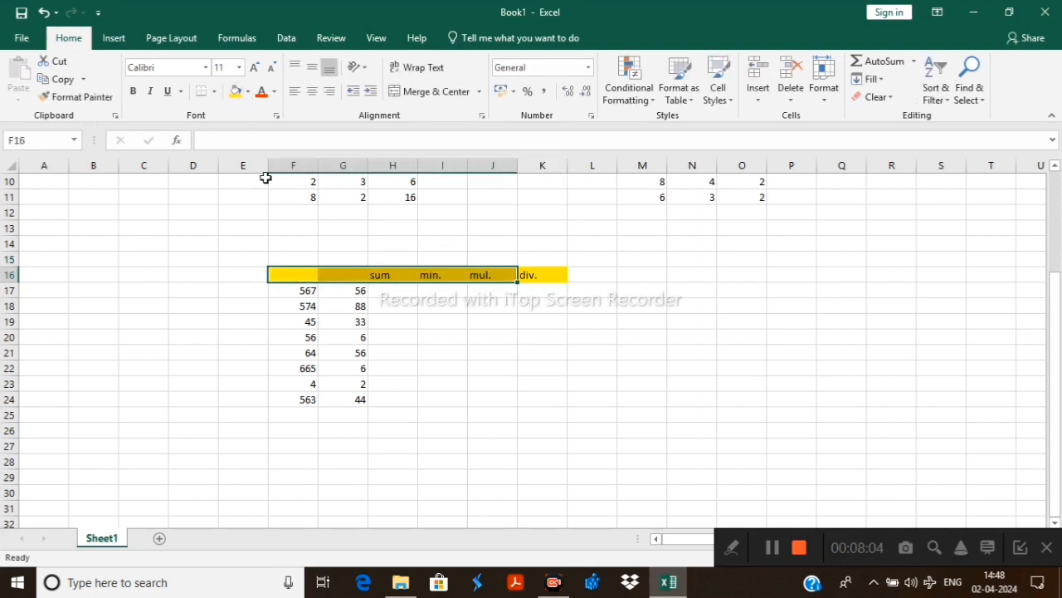
left_click(296, 277)
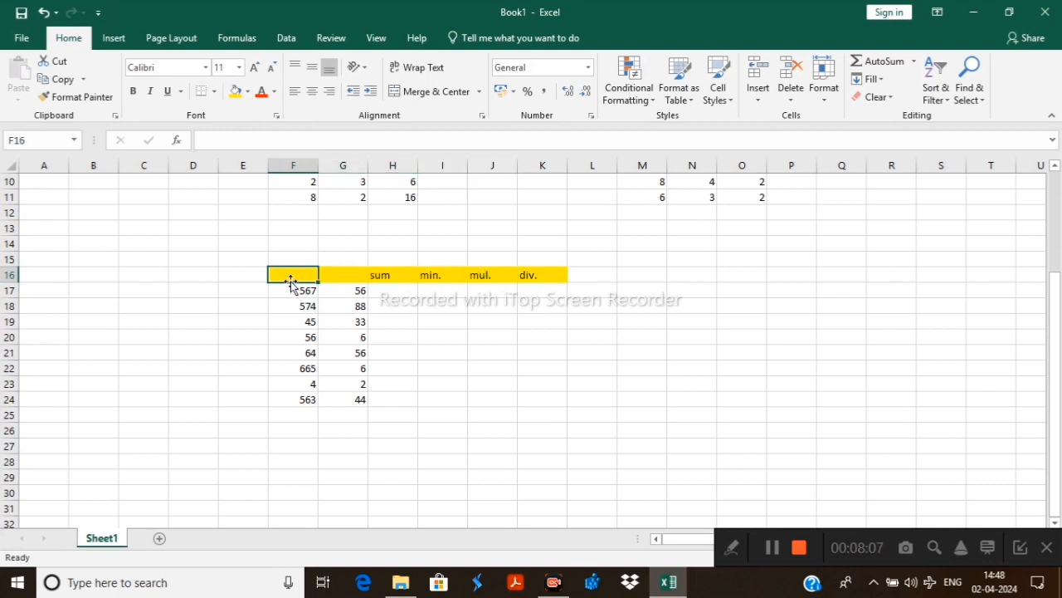
type("v")
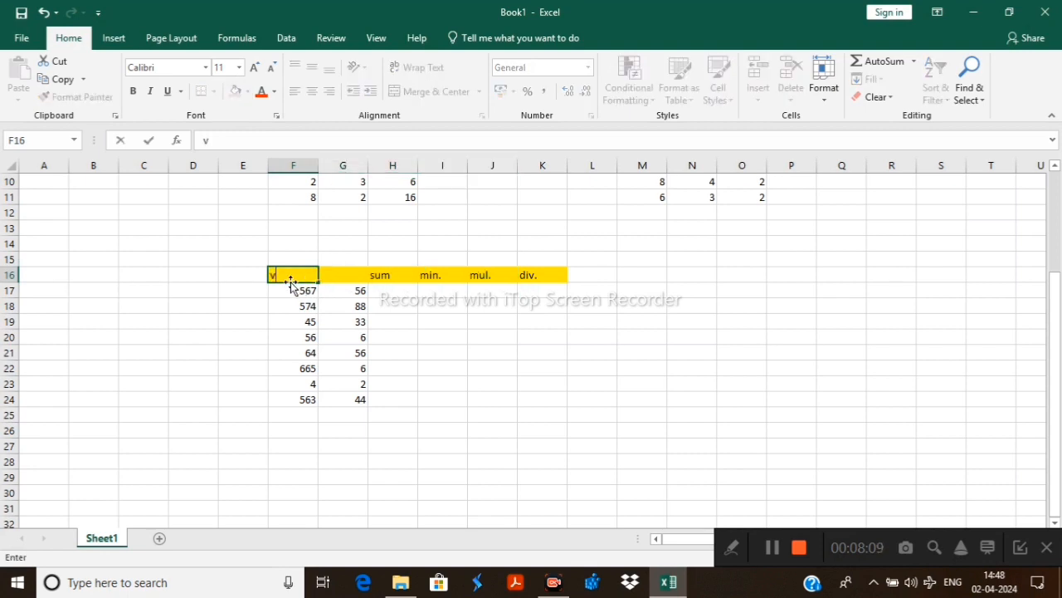
type("alue 1")
left_click(348, 279)
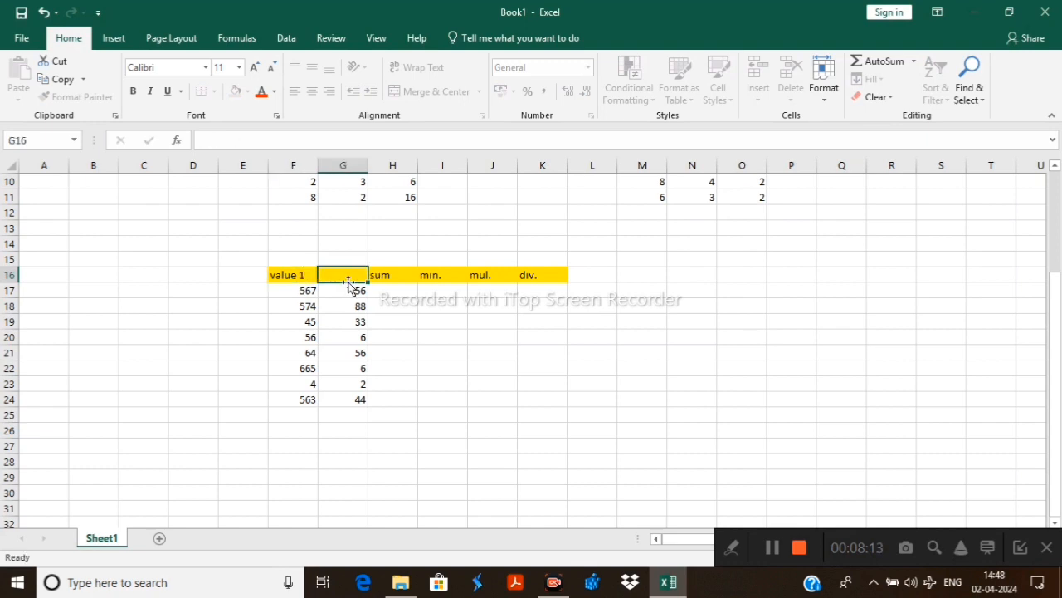
type("valu")
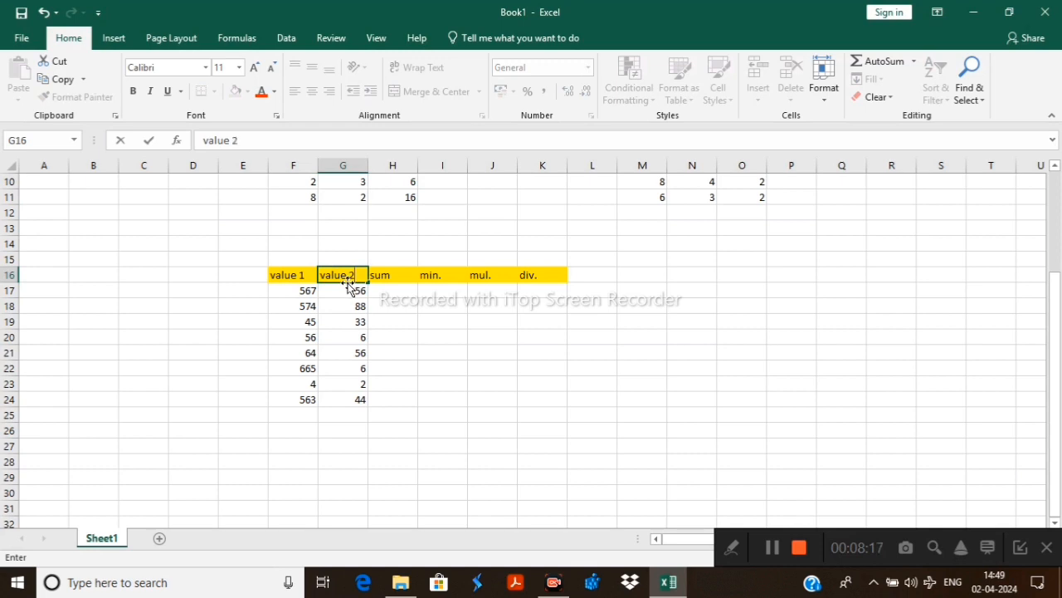
type("e 2")
left_click(657, 263)
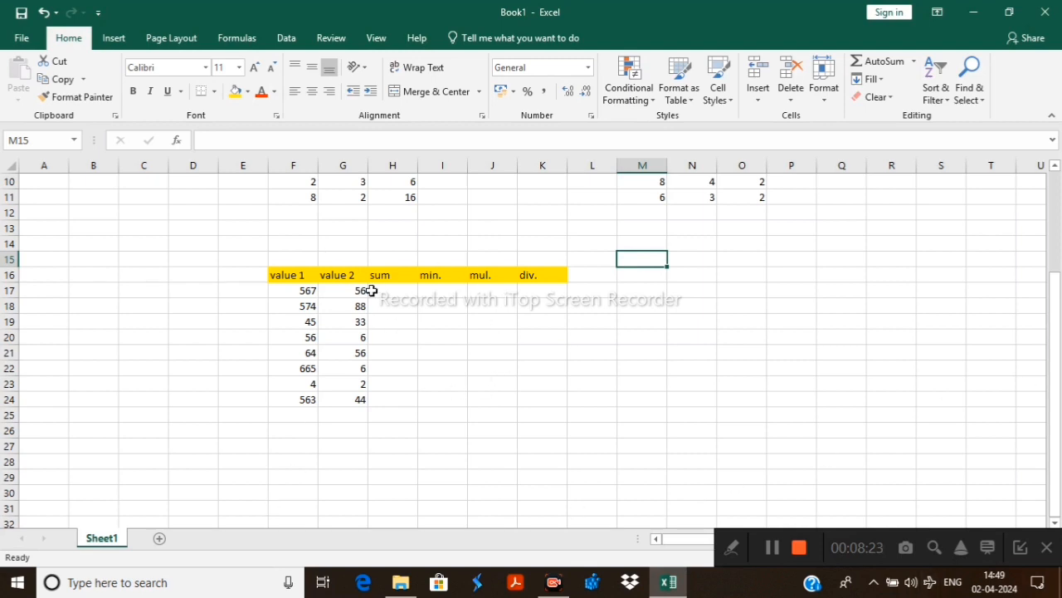
Use AutoSum to add F17 and G17 in cell H17, and F18 and G18 in cell H18
left_click_drag(293, 291, 344, 290)
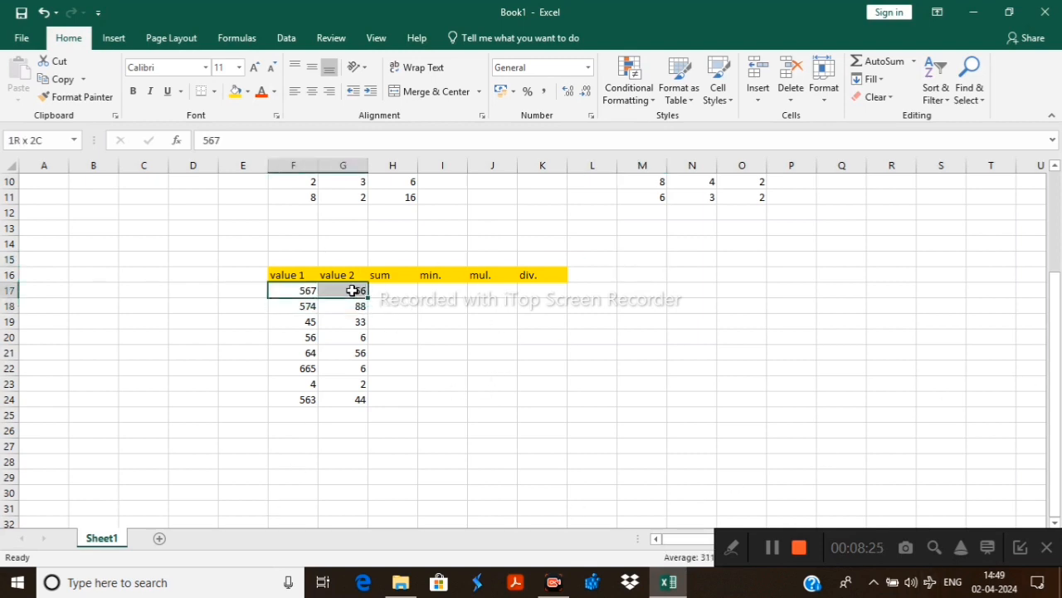
left_click(885, 66)
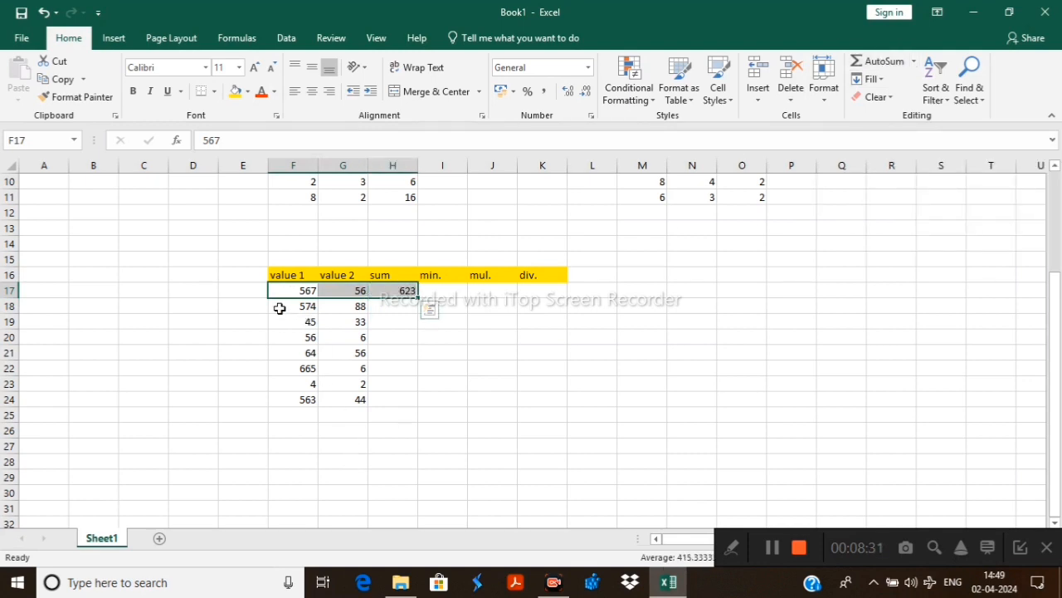
left_click(309, 307)
left_click_drag(308, 306, 341, 307)
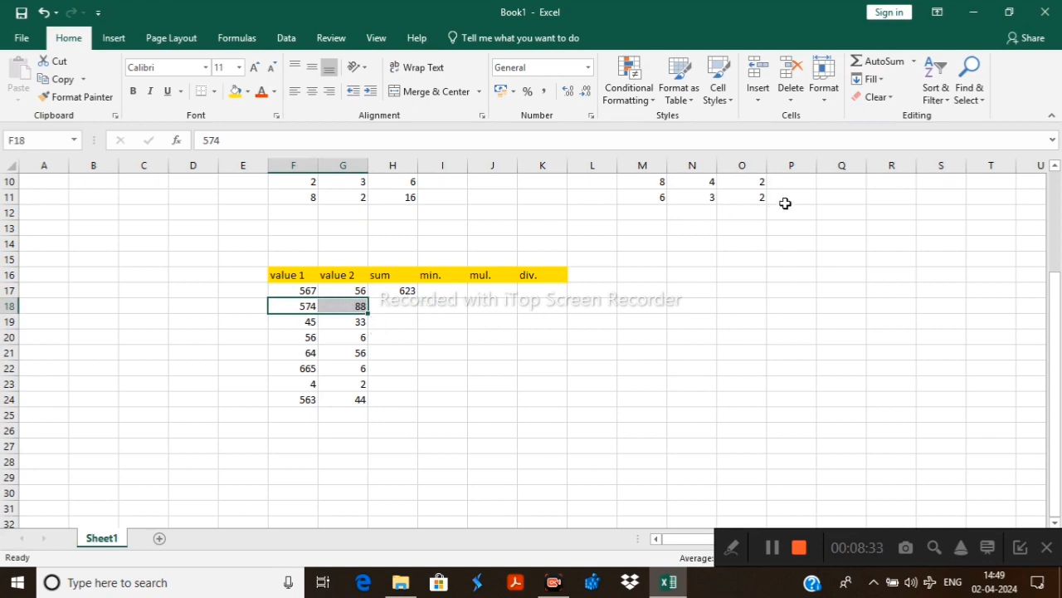
left_click(878, 64)
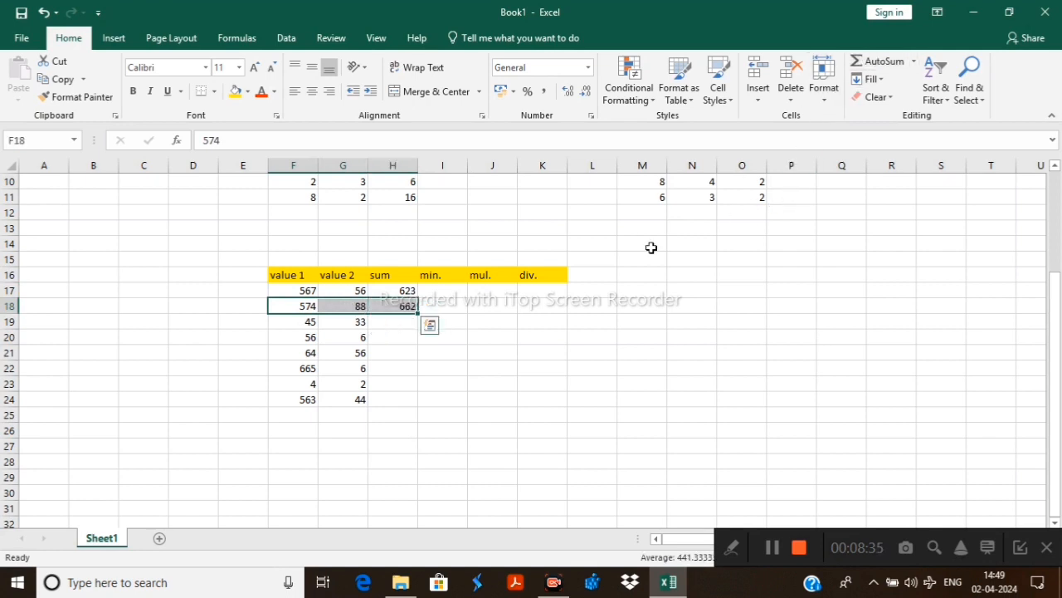
left_click(677, 352)
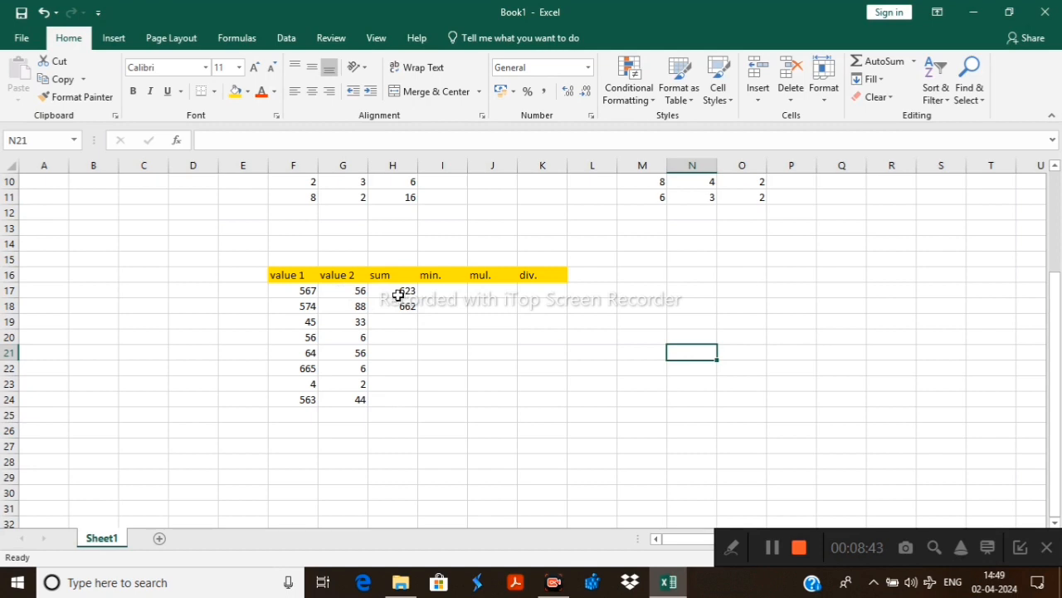
Fill the sum formula from H17 down through H24
left_click_drag(390, 290, 411, 409)
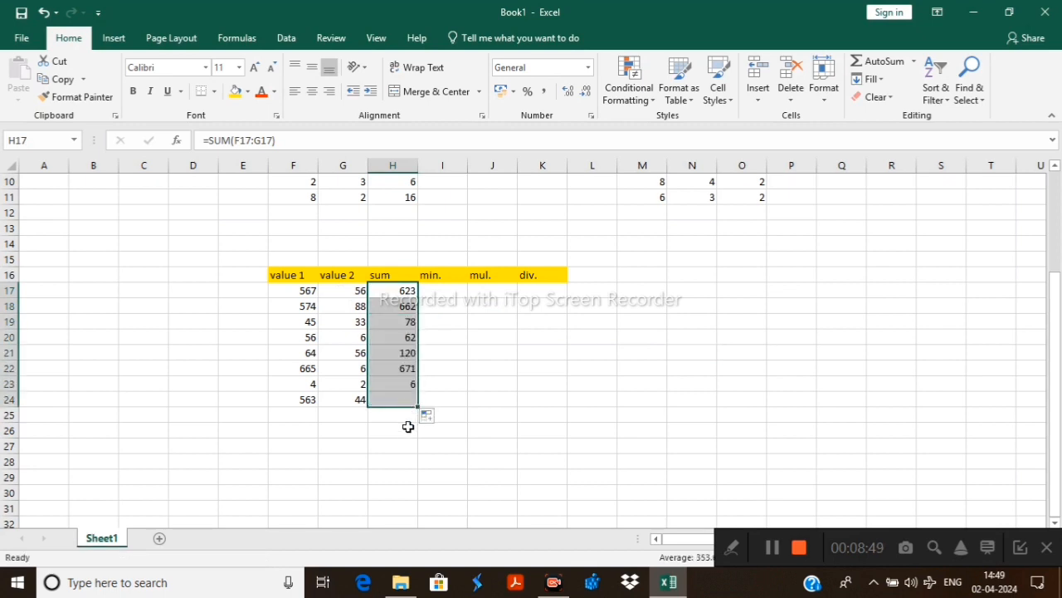
left_click(750, 280)
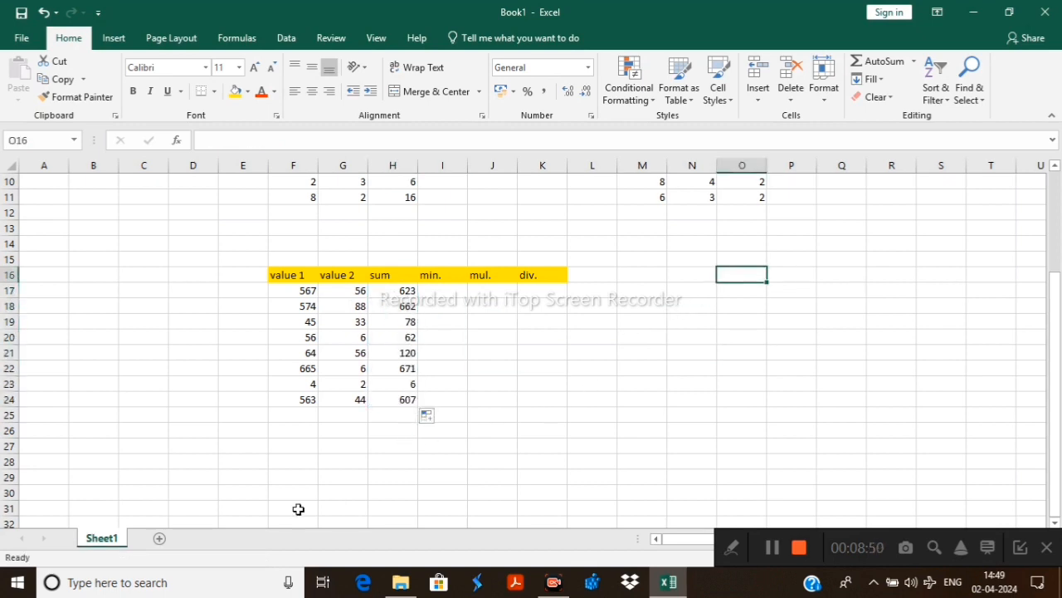
left_click(304, 385)
left_click(358, 392)
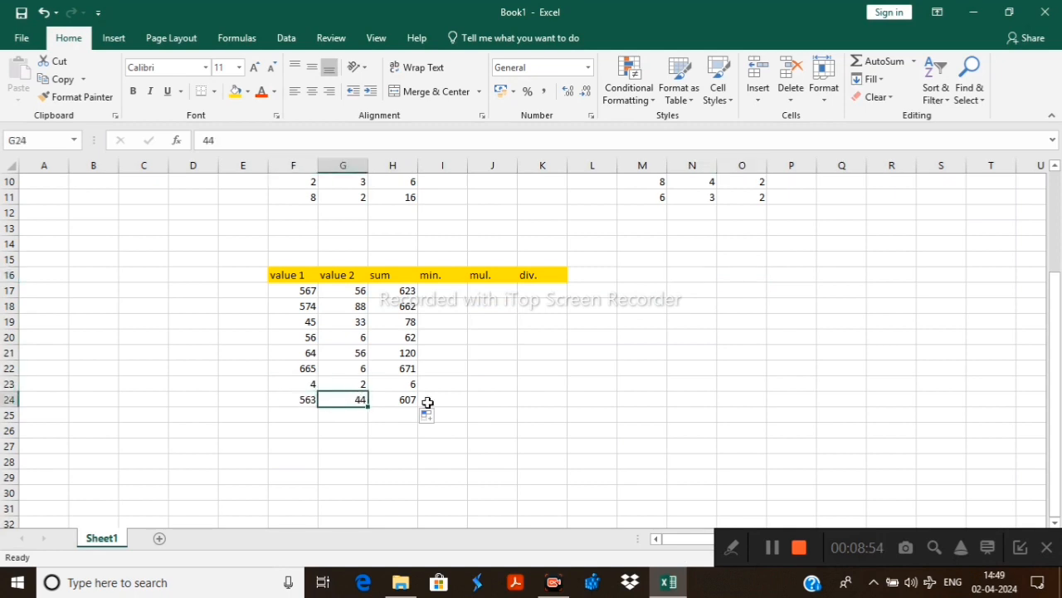
left_click(354, 381)
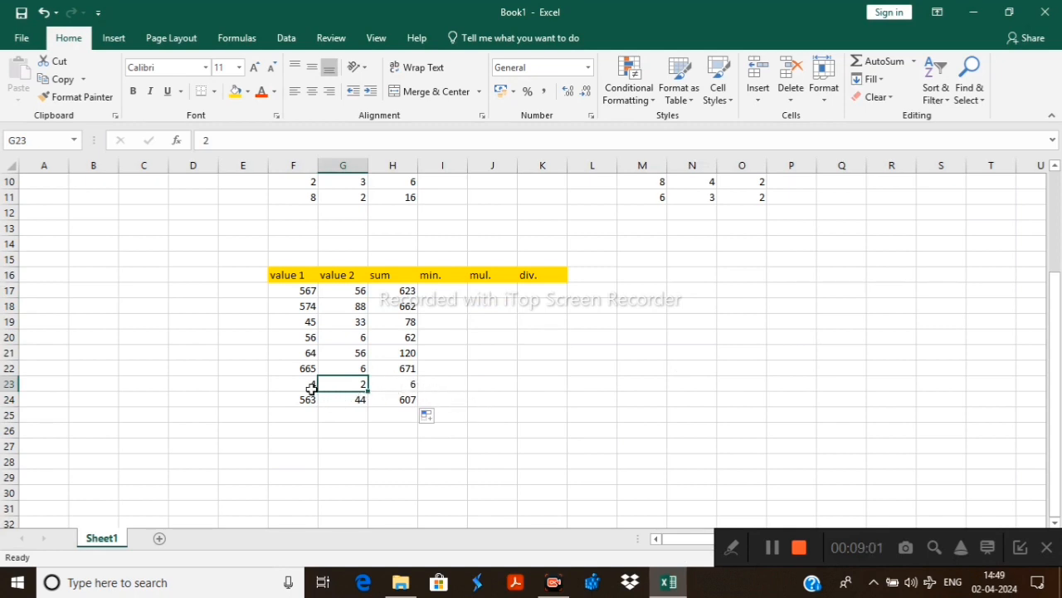
left_click(771, 327)
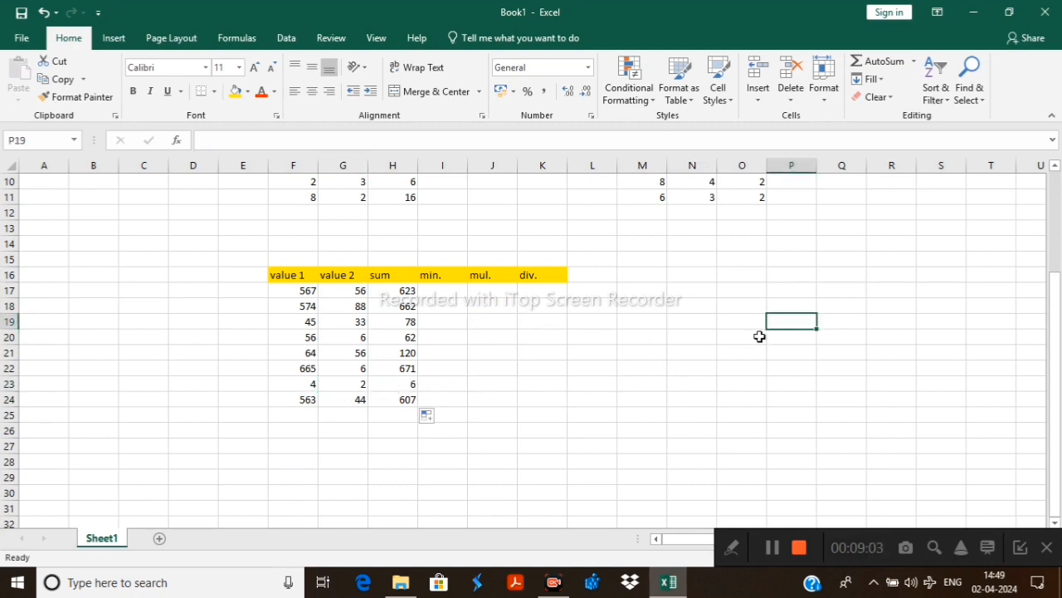
Enter the subtraction formula =F17-G17 in cell I17 of the min. column
left_click(439, 289)
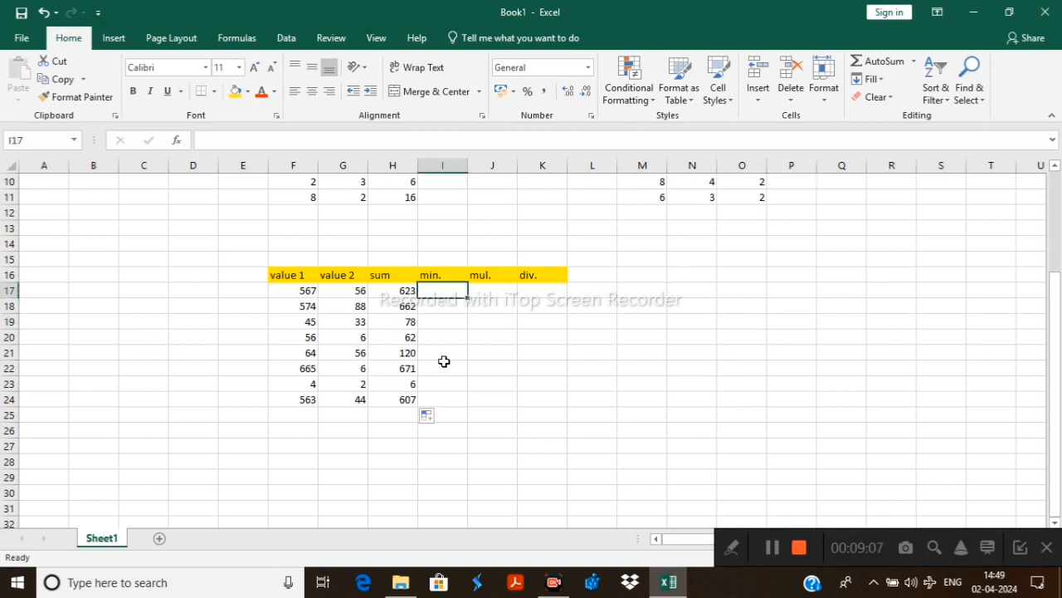
type("=")
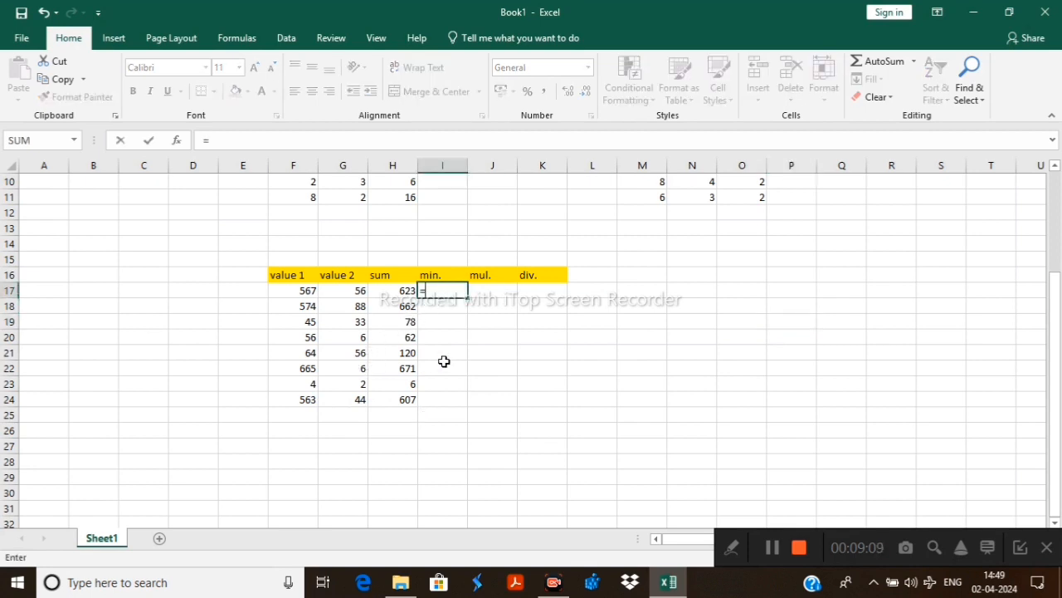
left_click(307, 292)
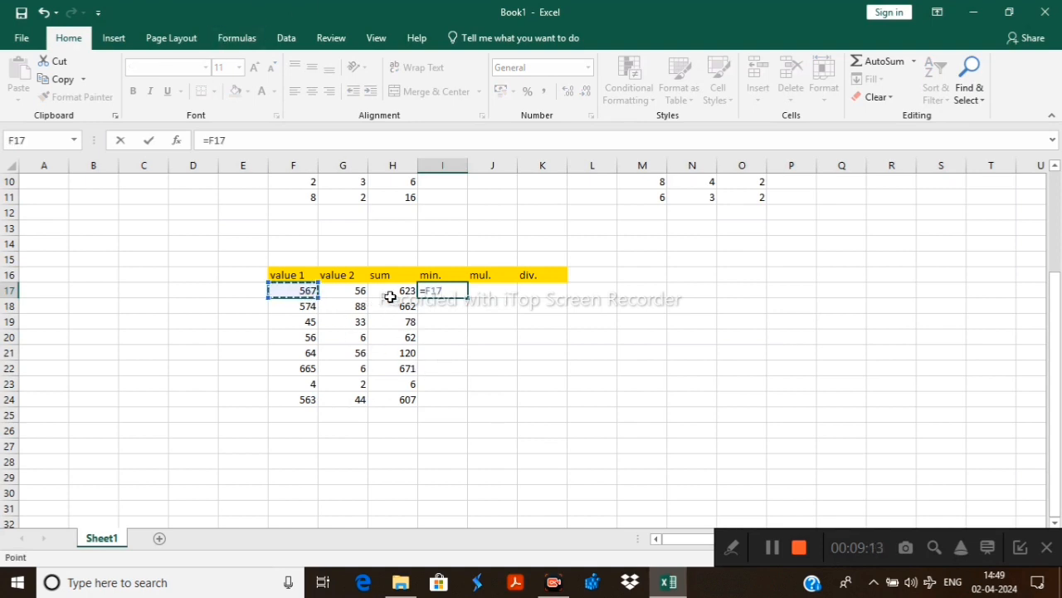
type("-")
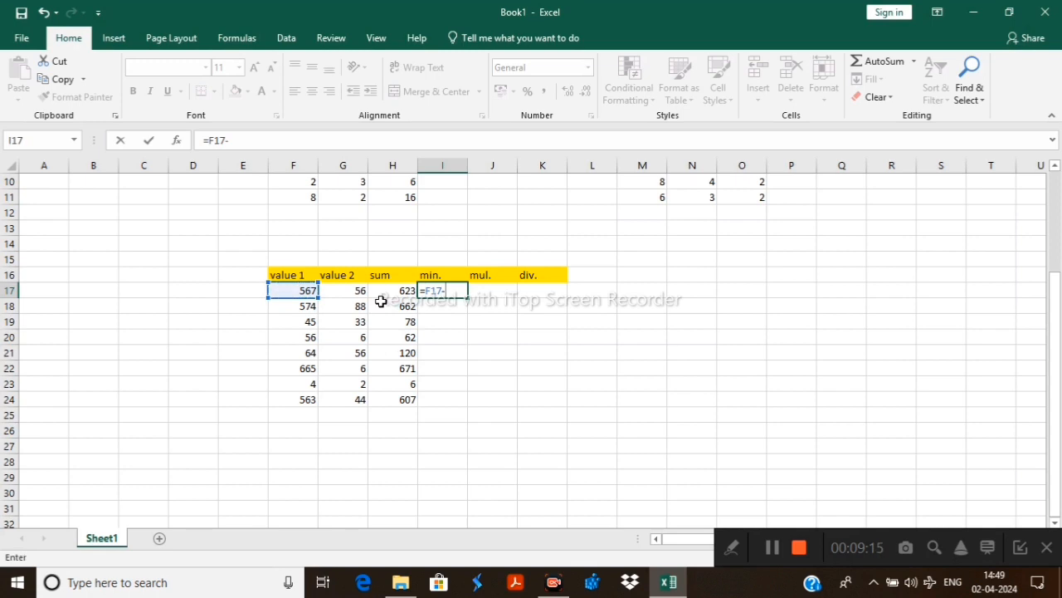
left_click(360, 288)
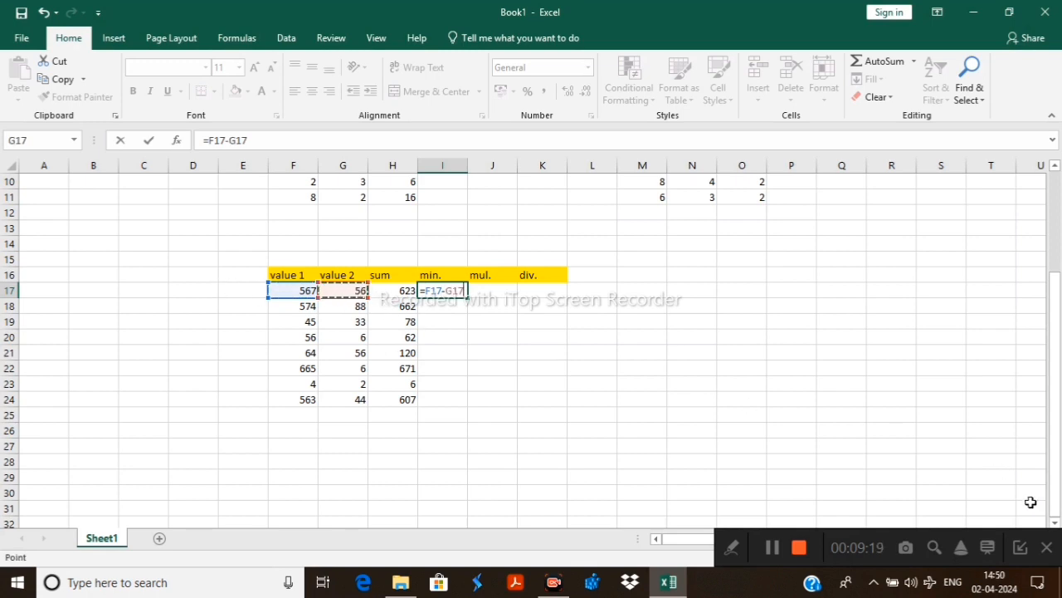
key("Return")
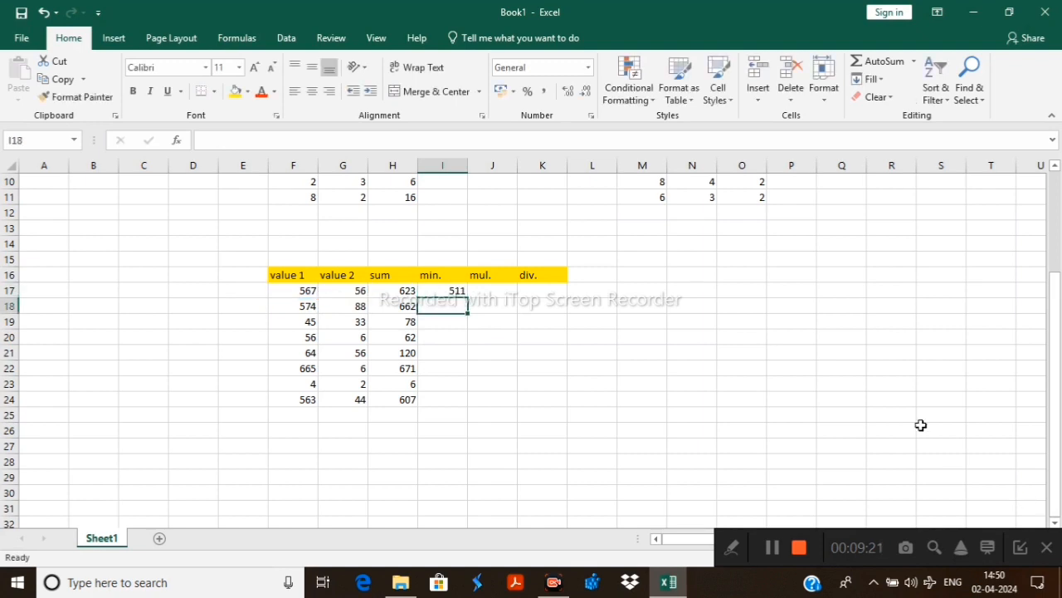
Enter the formula =F18-G18 in cell I18, and fill the subtraction formula from I17 down through I24
left_click(302, 307)
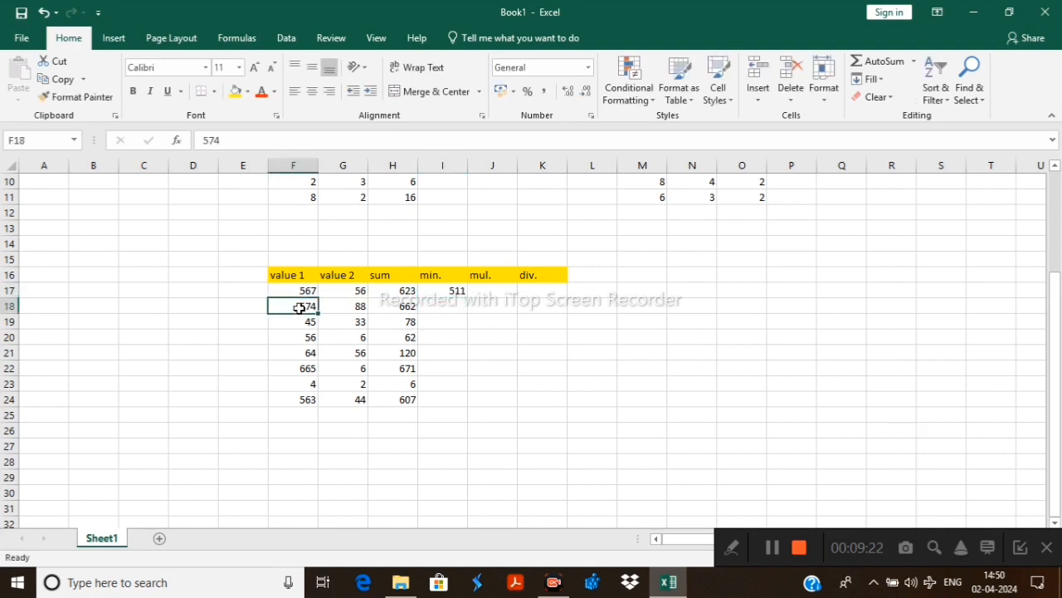
left_click(444, 309)
type("=")
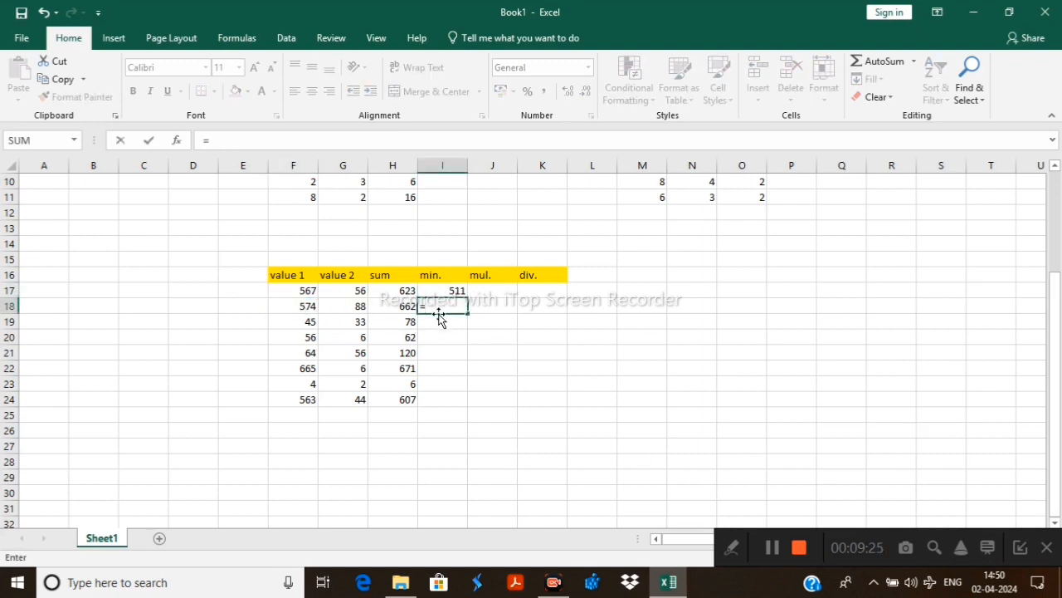
left_click(308, 307)
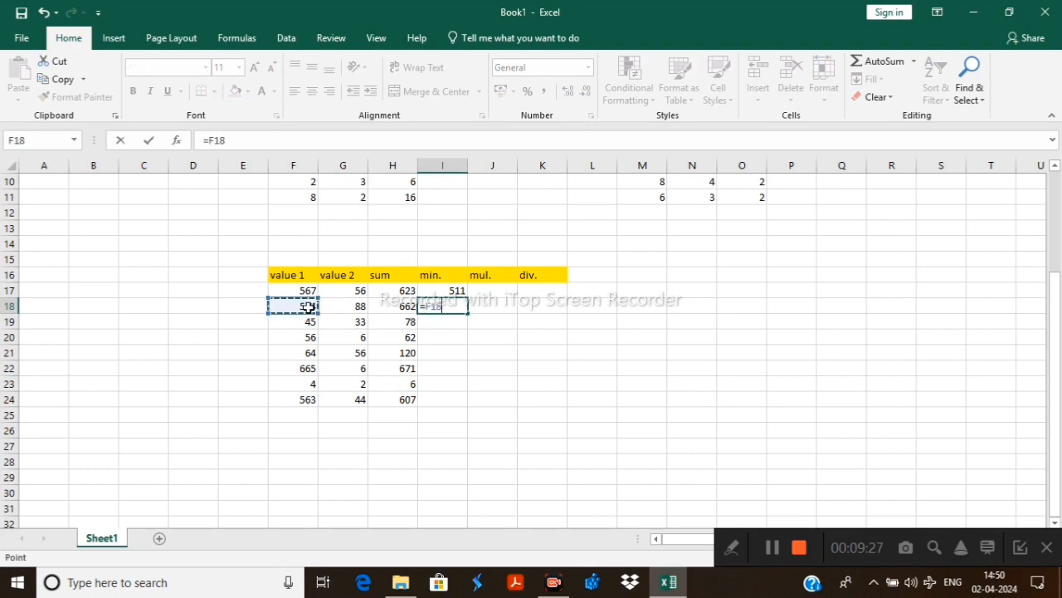
type("-")
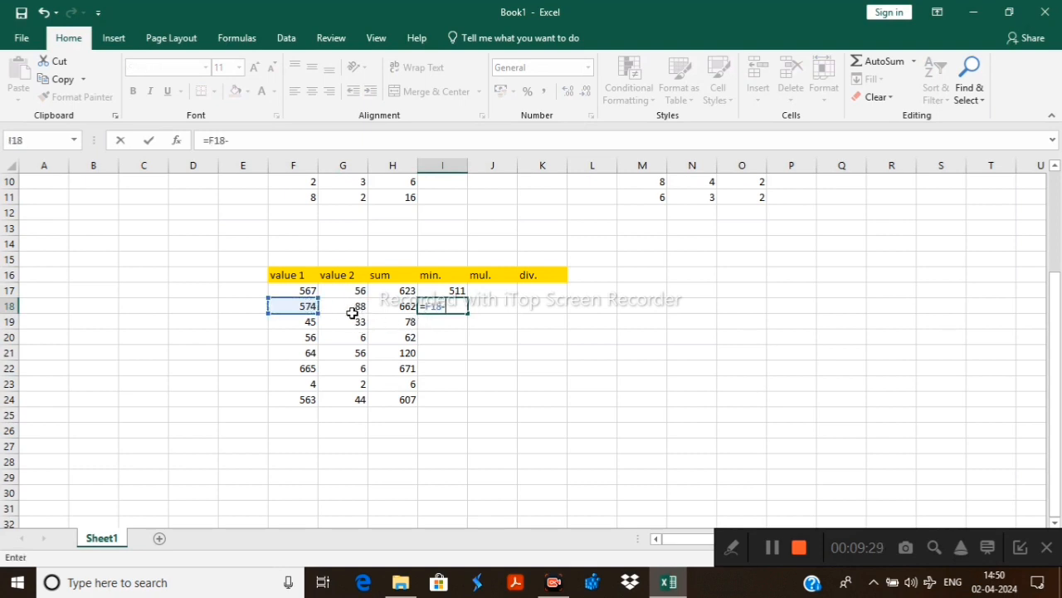
left_click(358, 308)
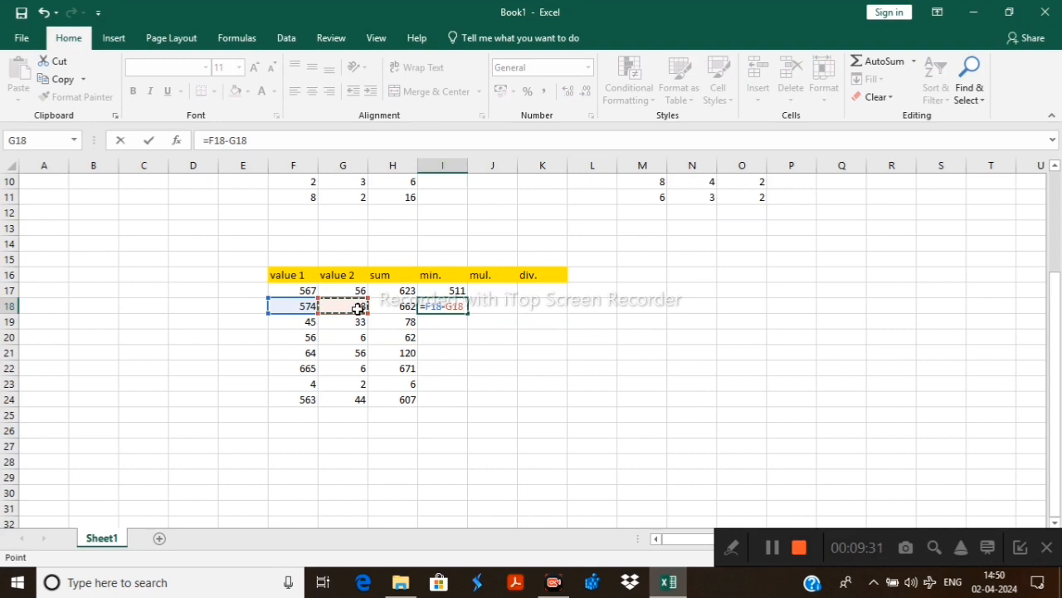
key("Return")
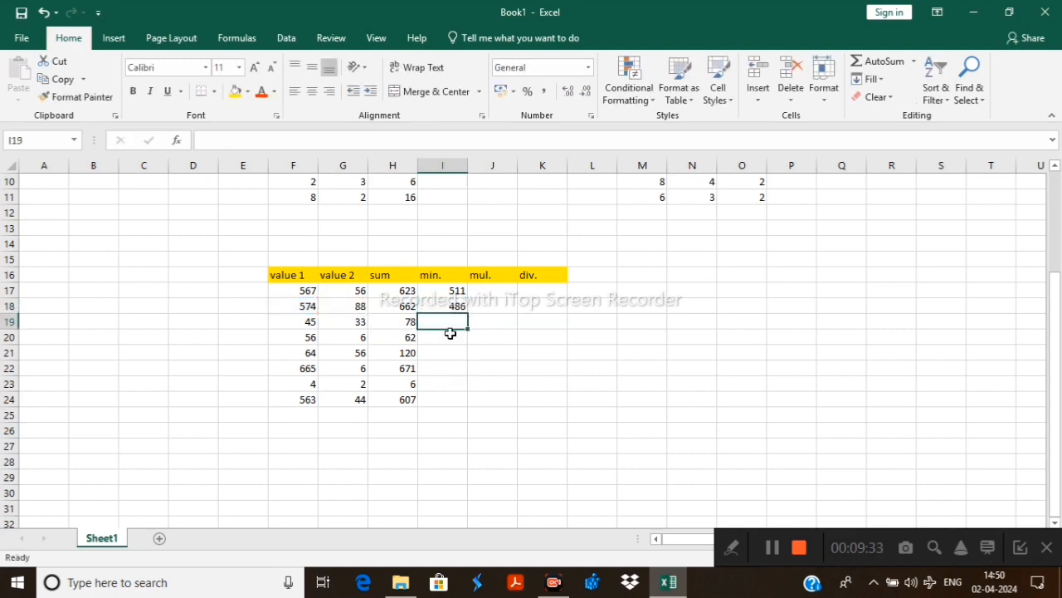
left_click_drag(443, 293, 465, 403)
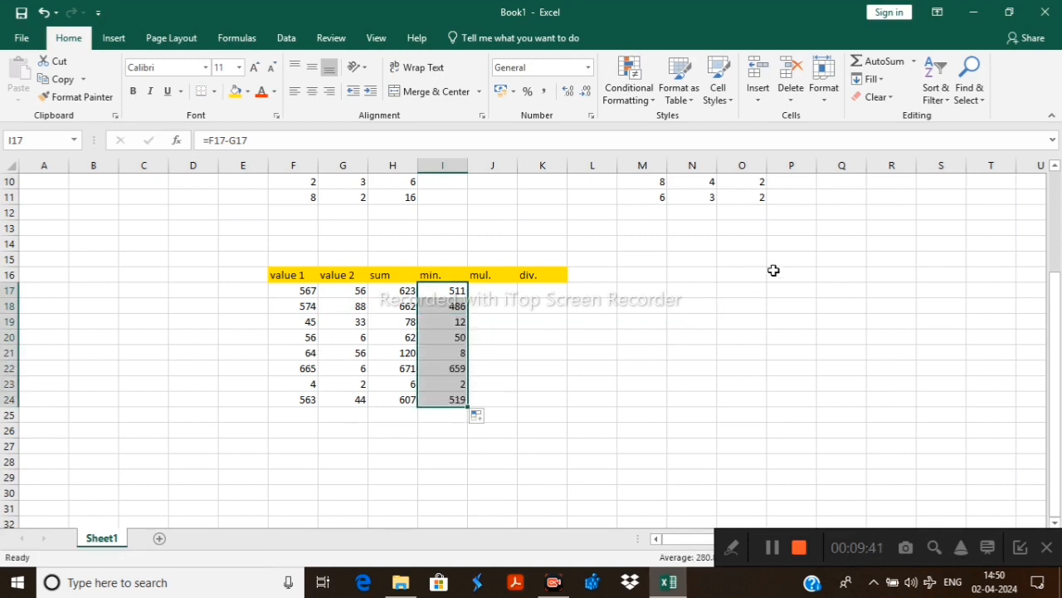
left_click(800, 258)
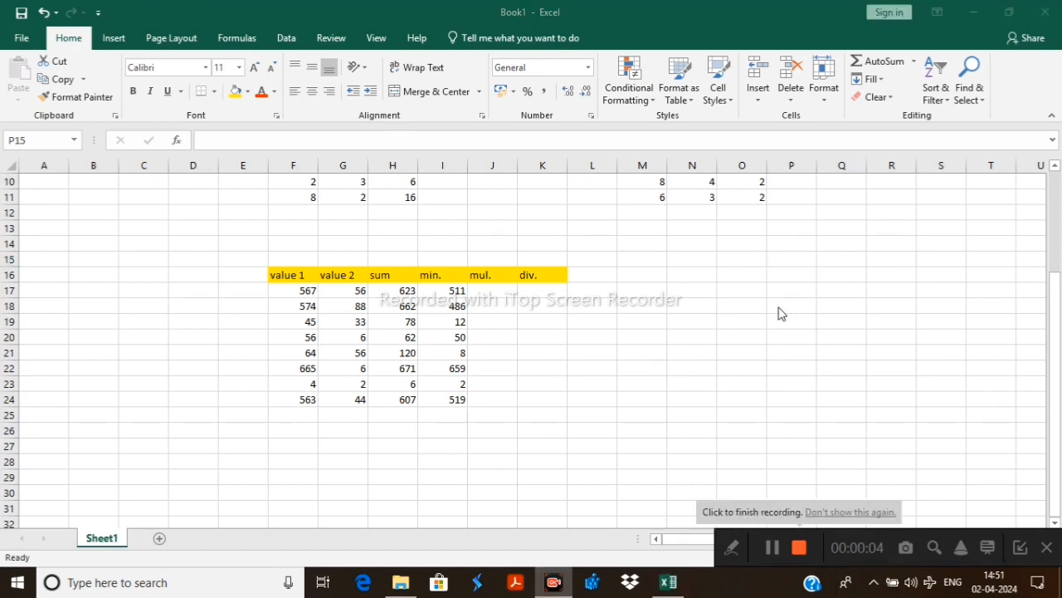
Enter the multiplication formula =F17*G17 in cell J17 of the mul. column
left_click(490, 291)
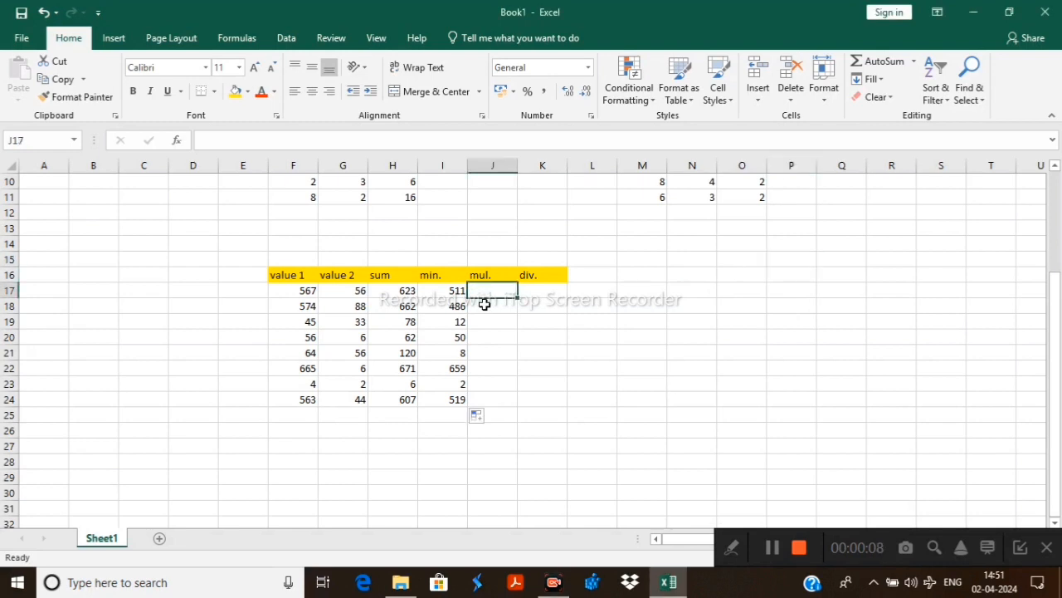
type("=")
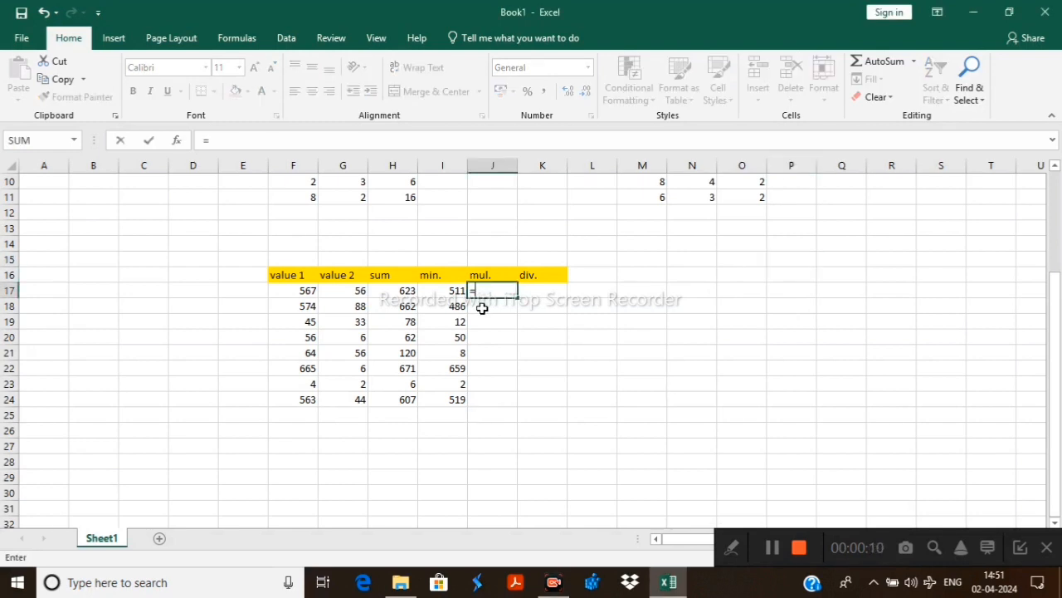
left_click(309, 294)
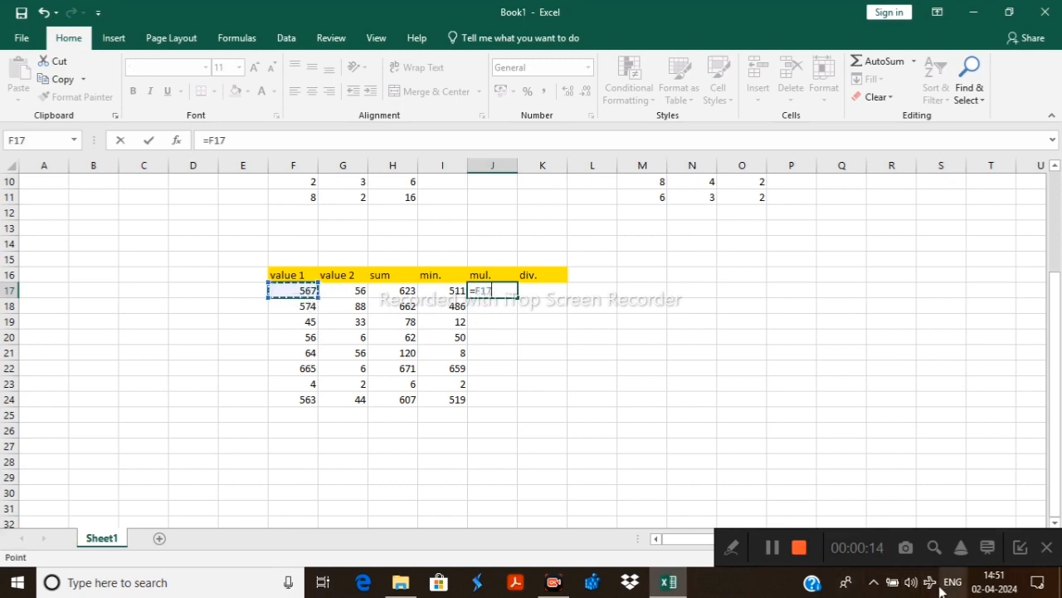
type("*")
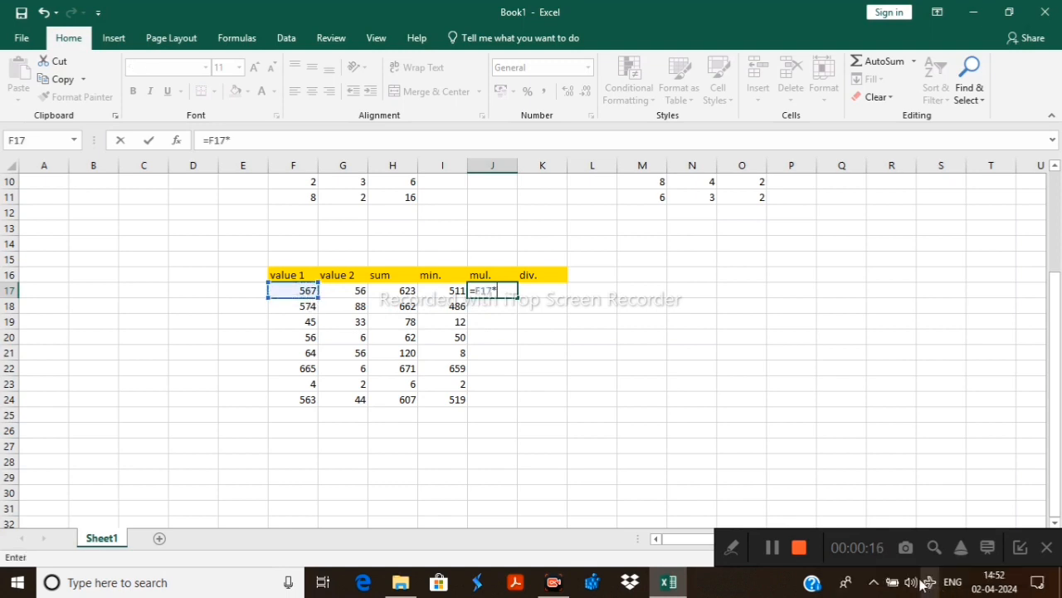
left_click(353, 294)
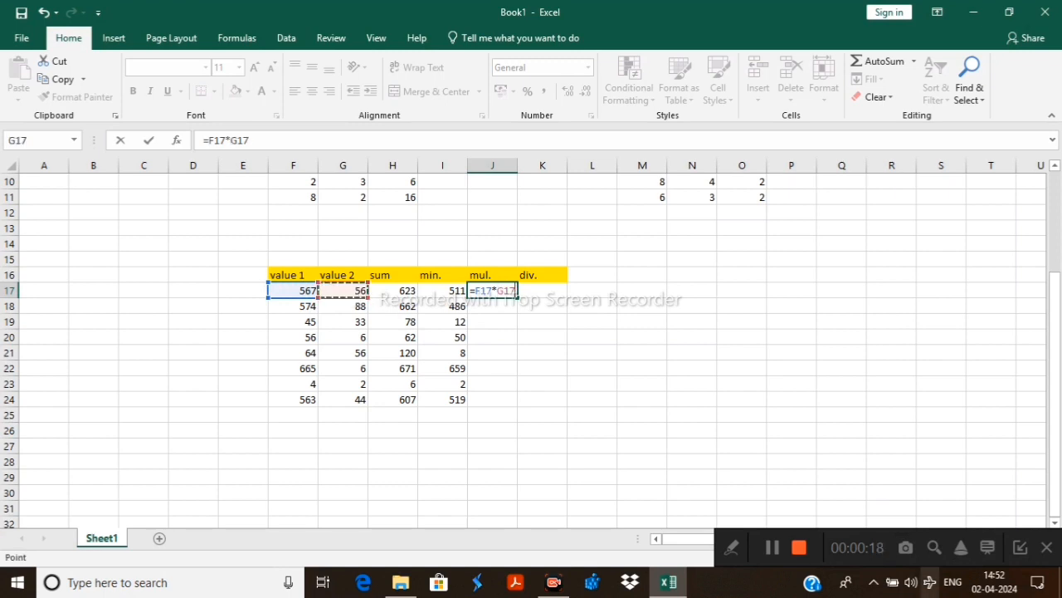
key("Return")
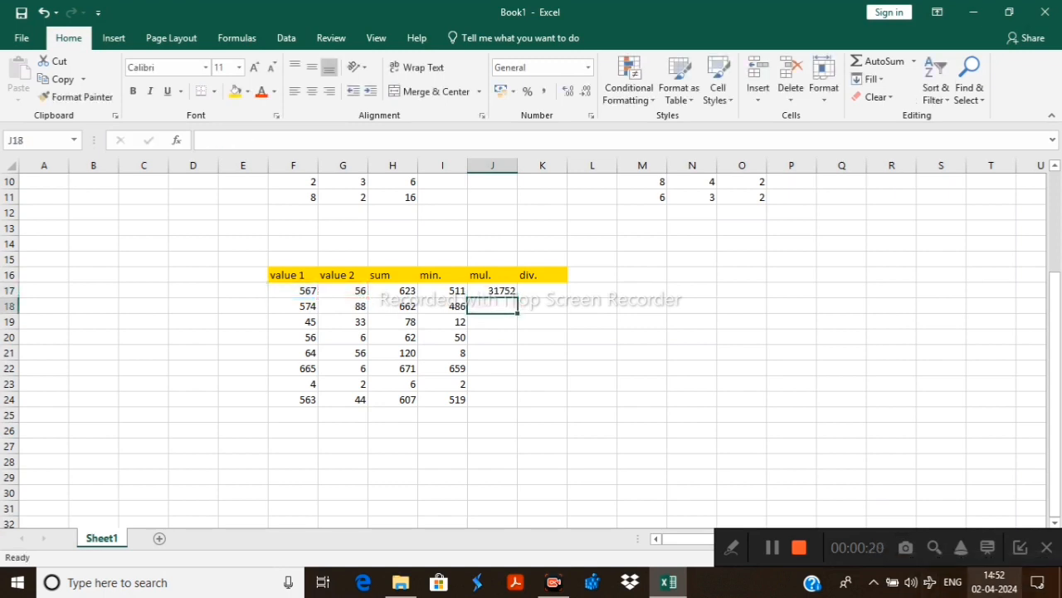
Enter the formula =F18*G18 in cell J18, and fill the multiplication formula from J17 down through J24
left_click(302, 308)
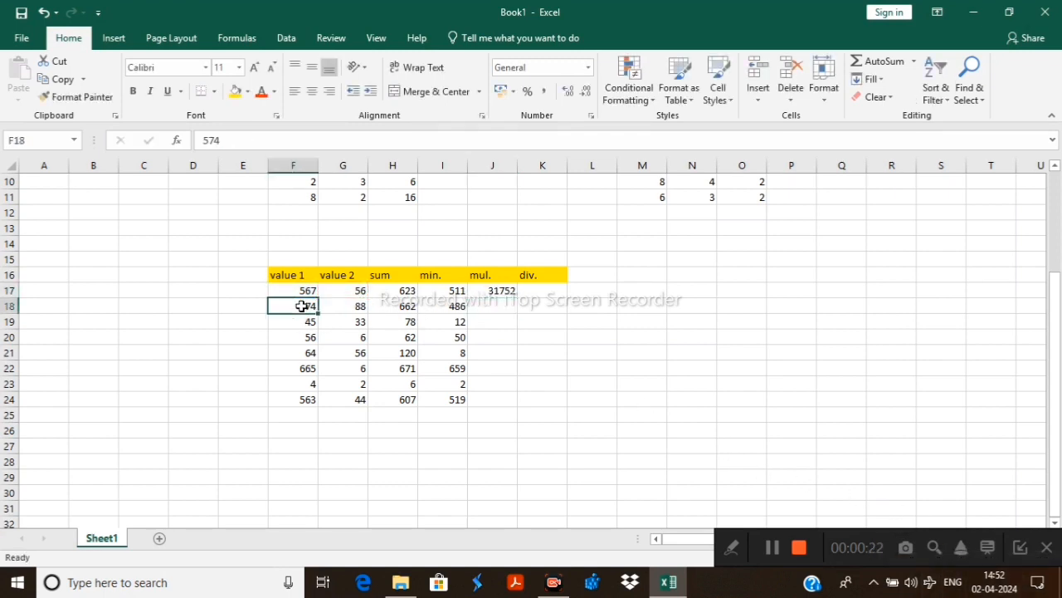
left_click_drag(304, 305, 351, 303)
left_click(492, 305)
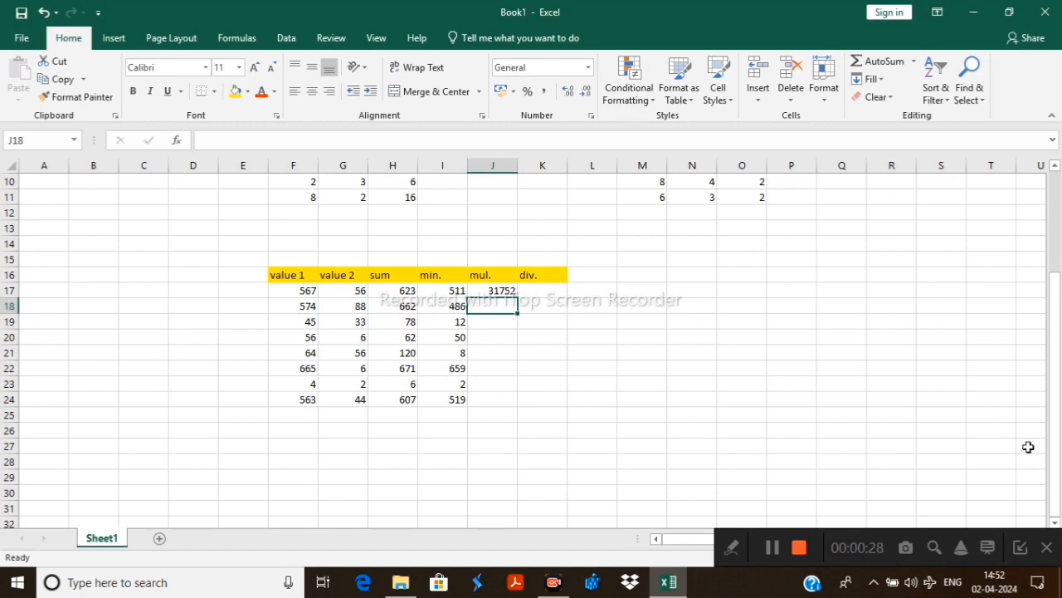
type("=")
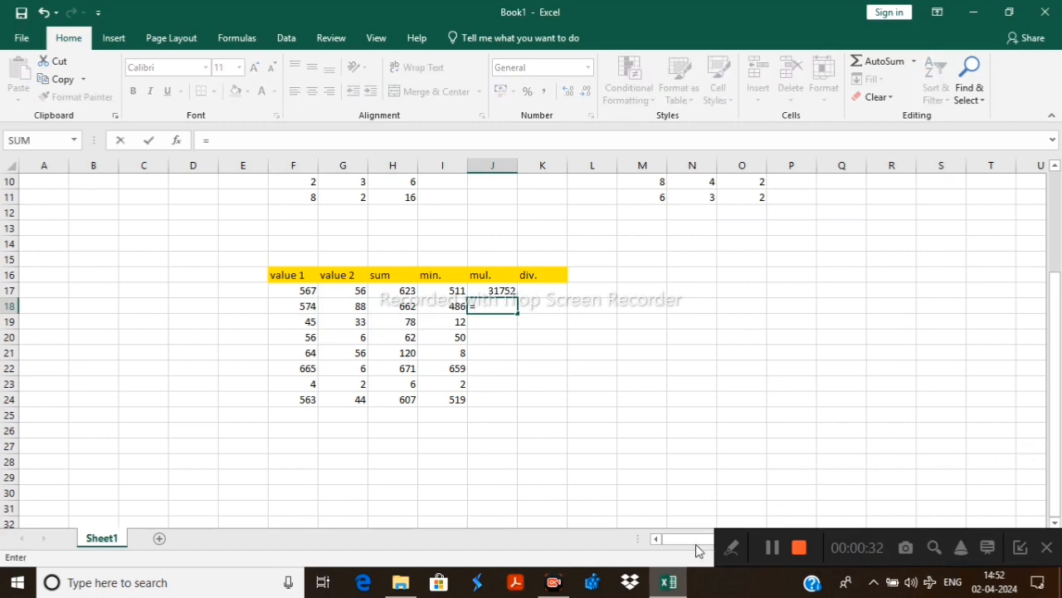
type("*")
left_click(309, 305)
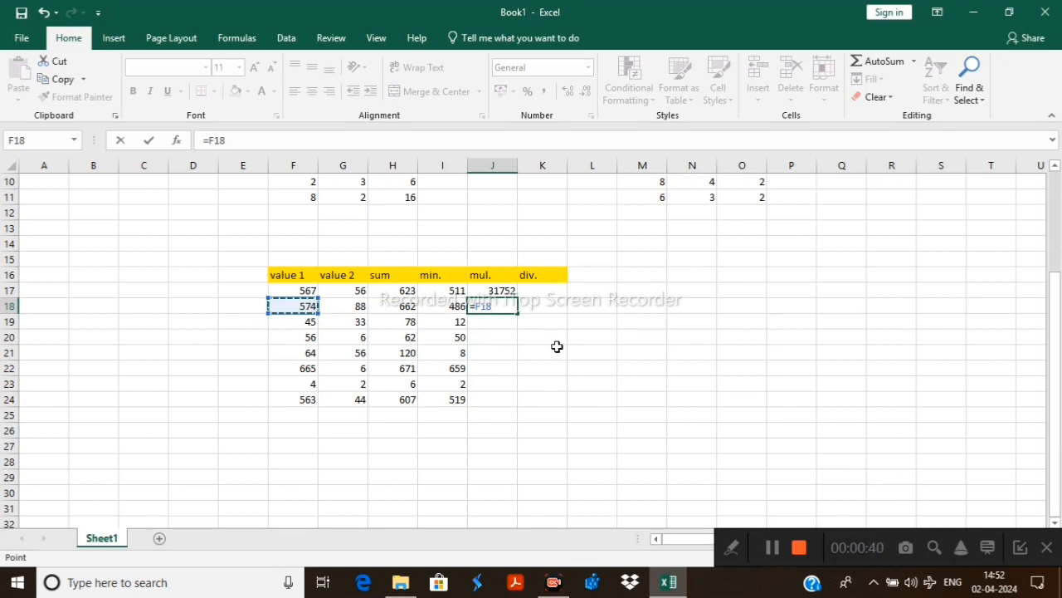
type("*")
left_click(359, 307)
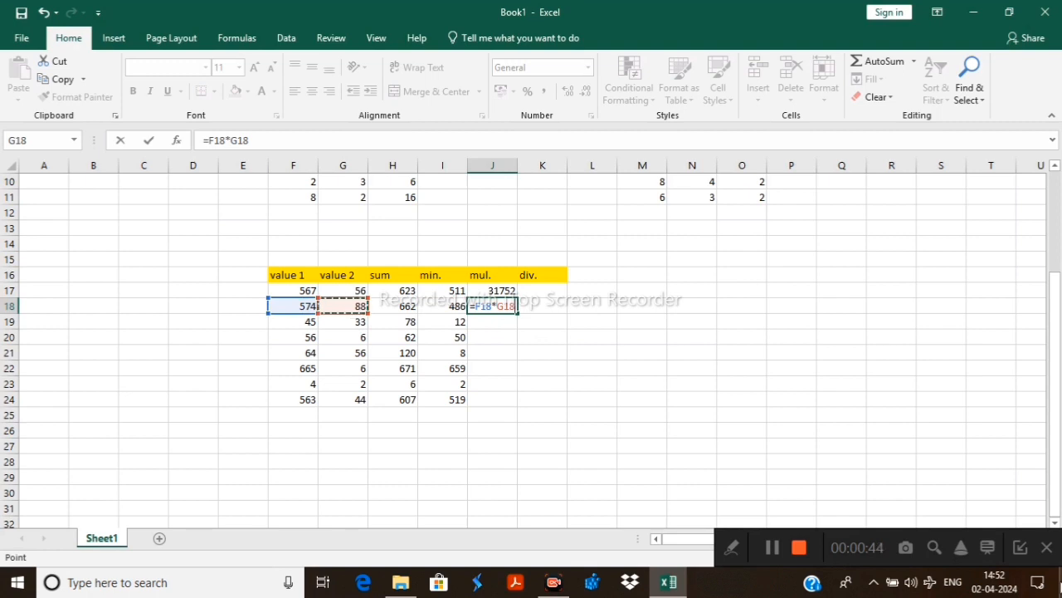
key("Return")
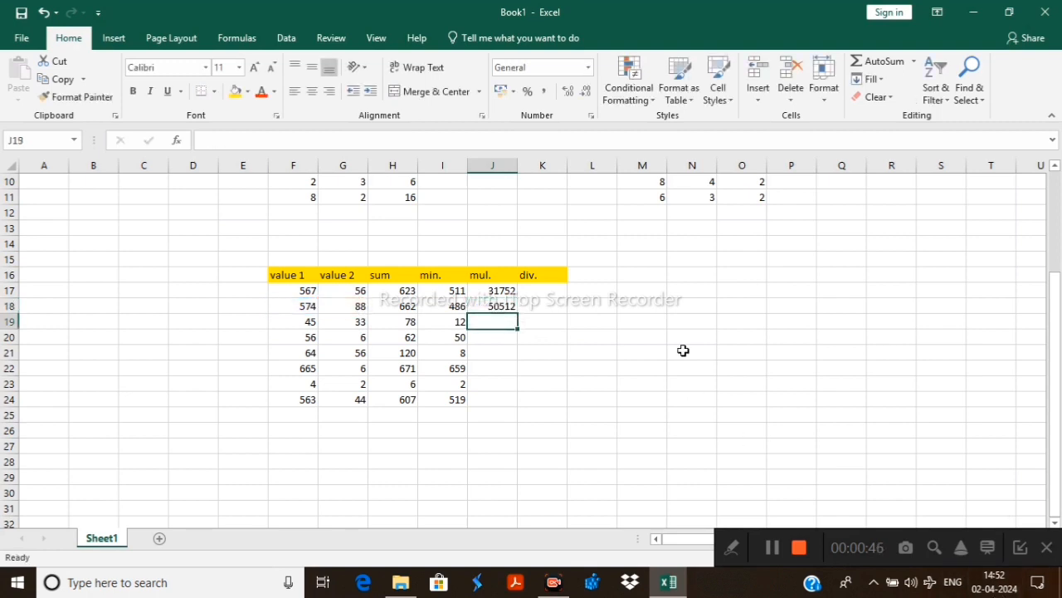
left_click_drag(490, 290, 524, 406)
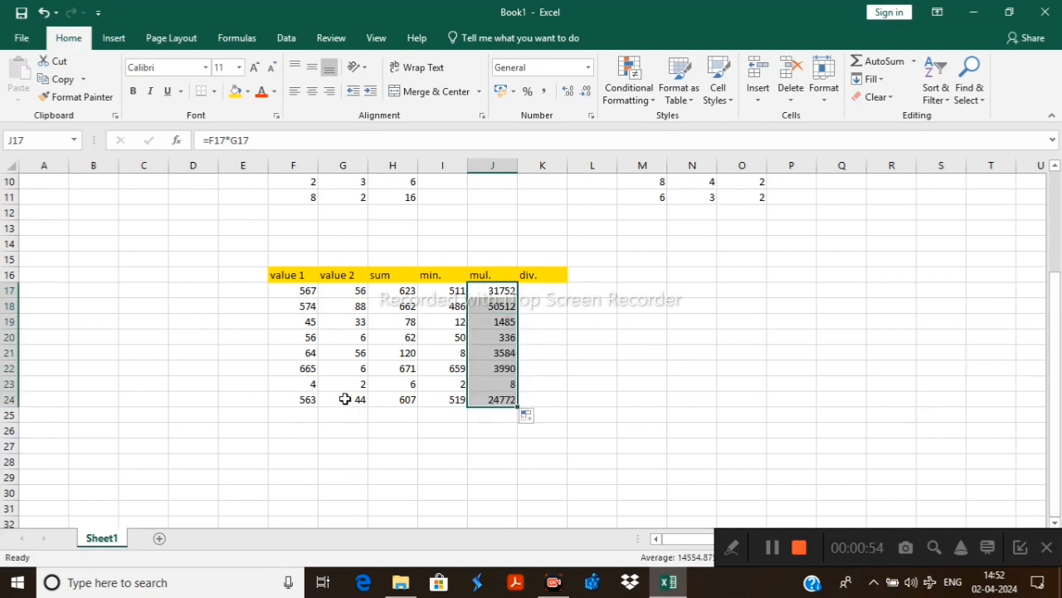
Check the filled multiplication in row 23 by comparing the values in F23 and G23 with the product in J23
left_click(296, 385)
left_click(349, 385)
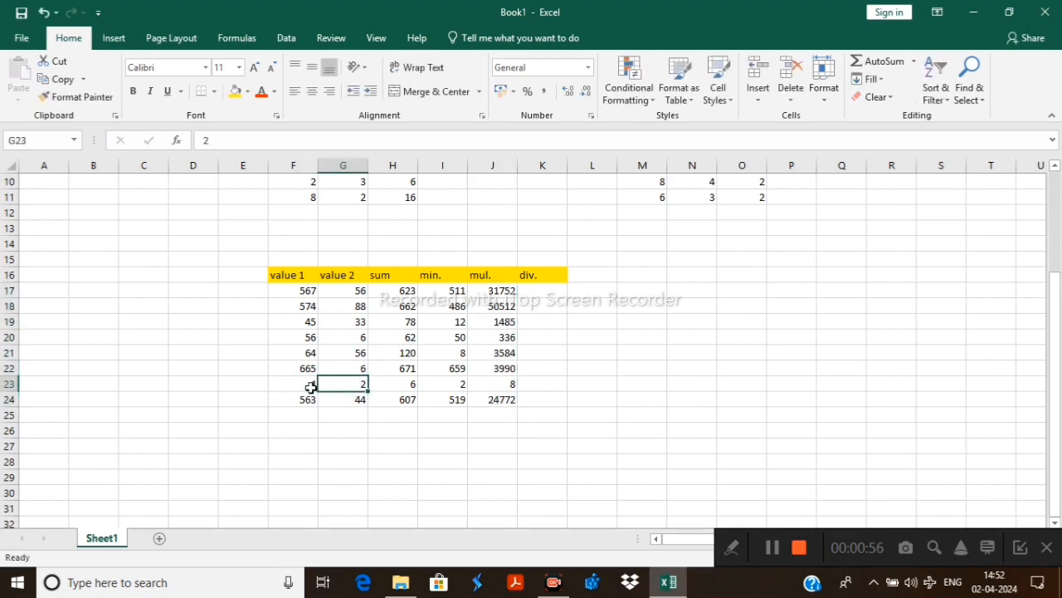
scroll(356, 376, "down", 3)
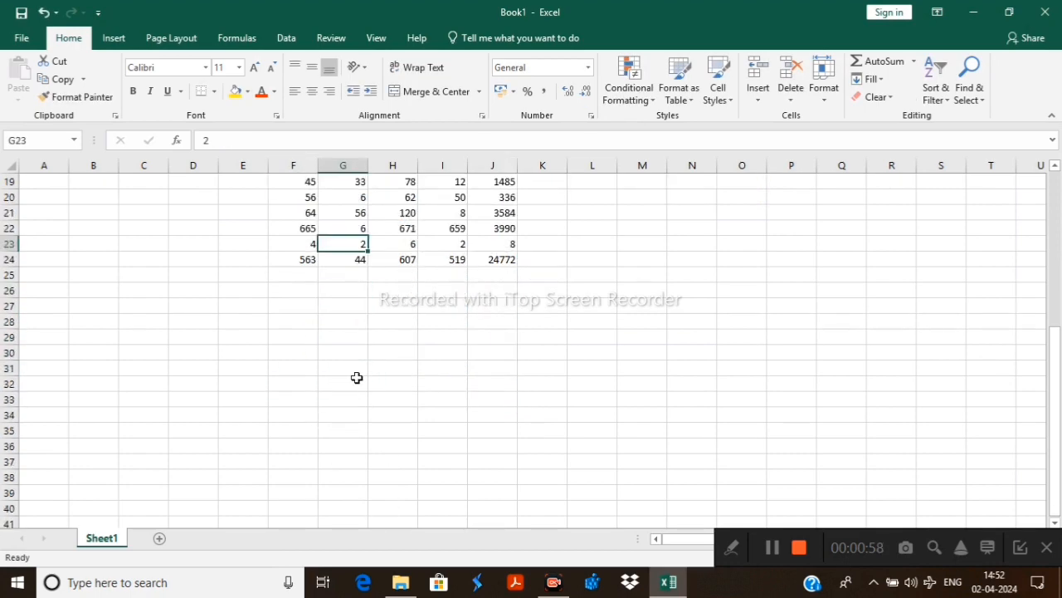
scroll(349, 339, "up", 2)
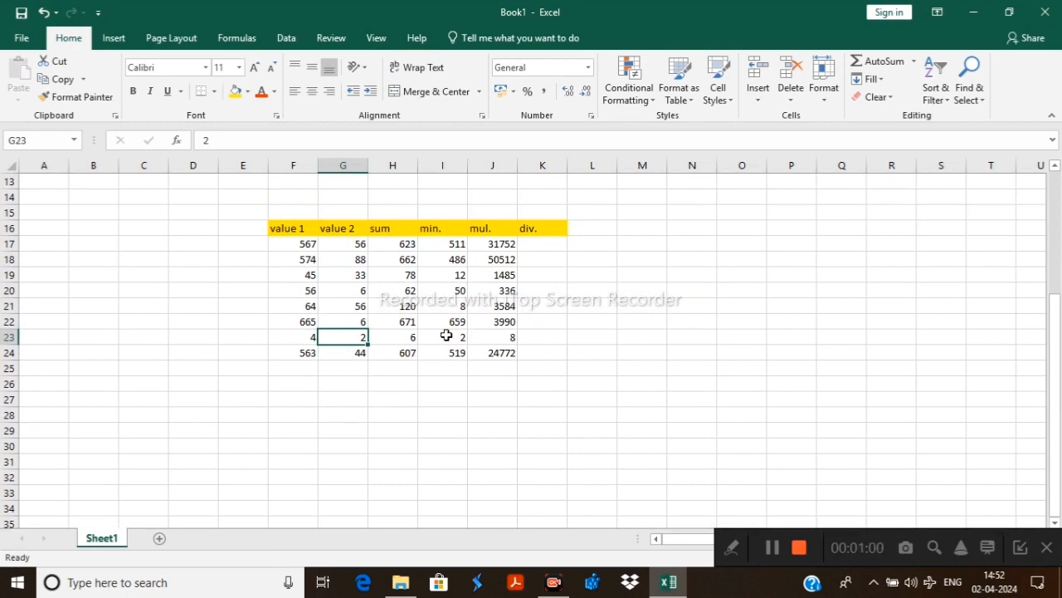
double_click(311, 337)
left_click(362, 337)
left_click(514, 340)
key("ctrl+d")
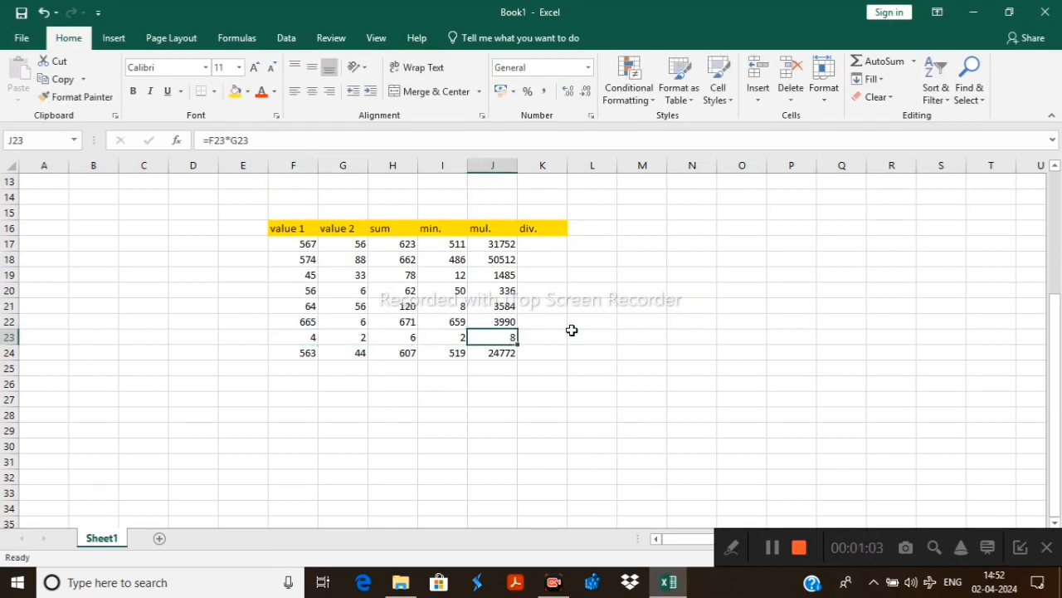
left_click(819, 278)
scroll(819, 278, "up", 1)
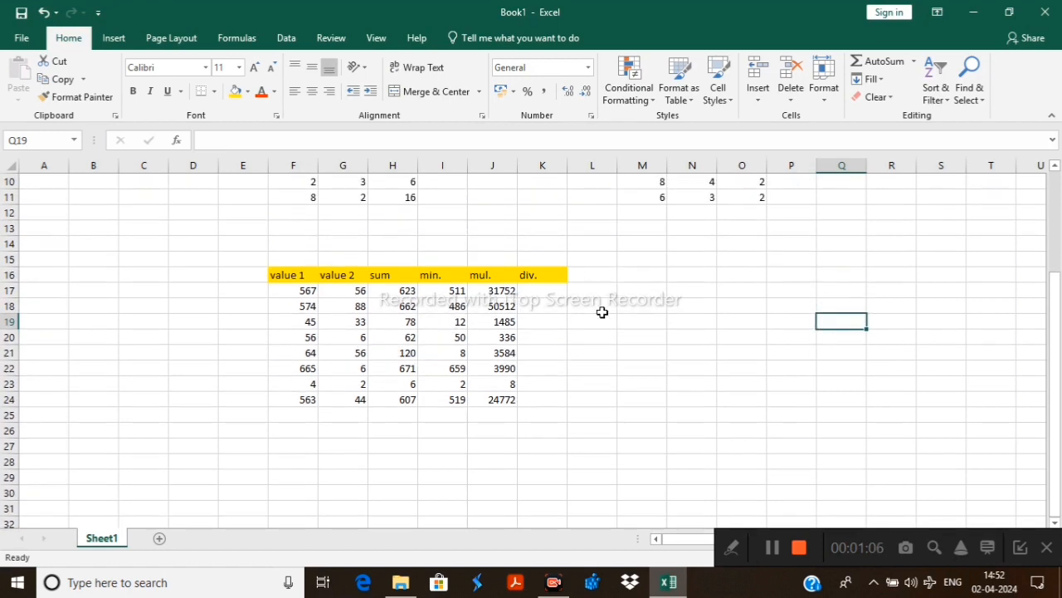
Enter the division formula =F17/G17 in cell K17 of the div. column
double_click(529, 293)
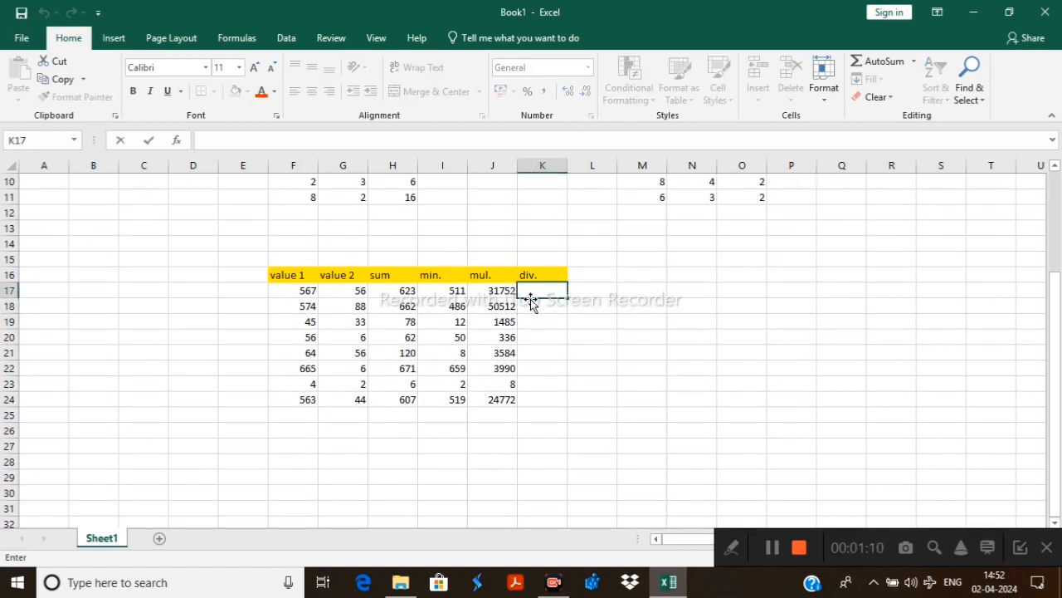
type("=")
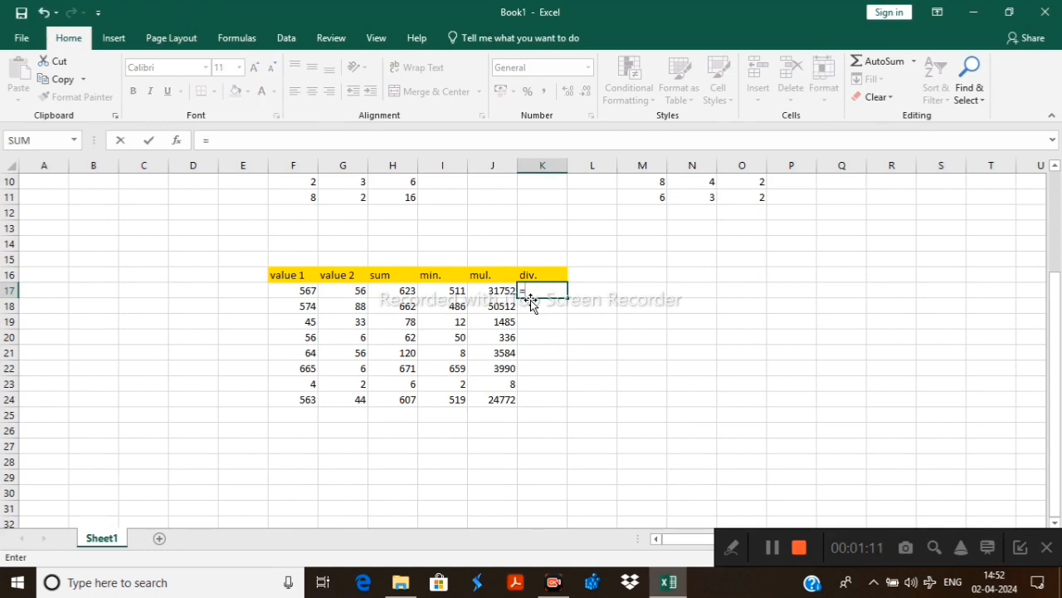
left_click(308, 288)
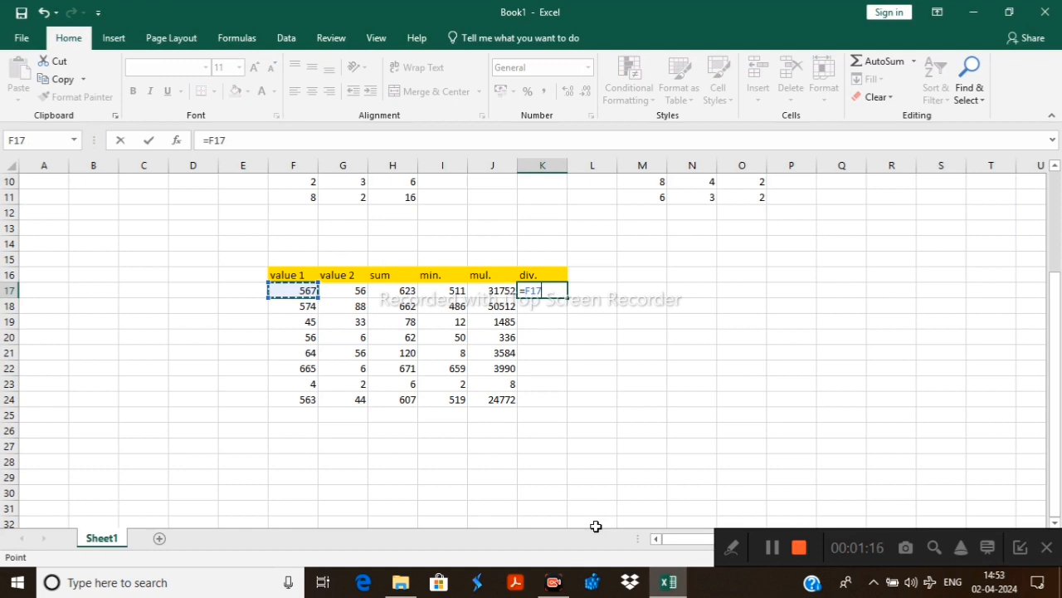
type("/")
left_click(360, 293)
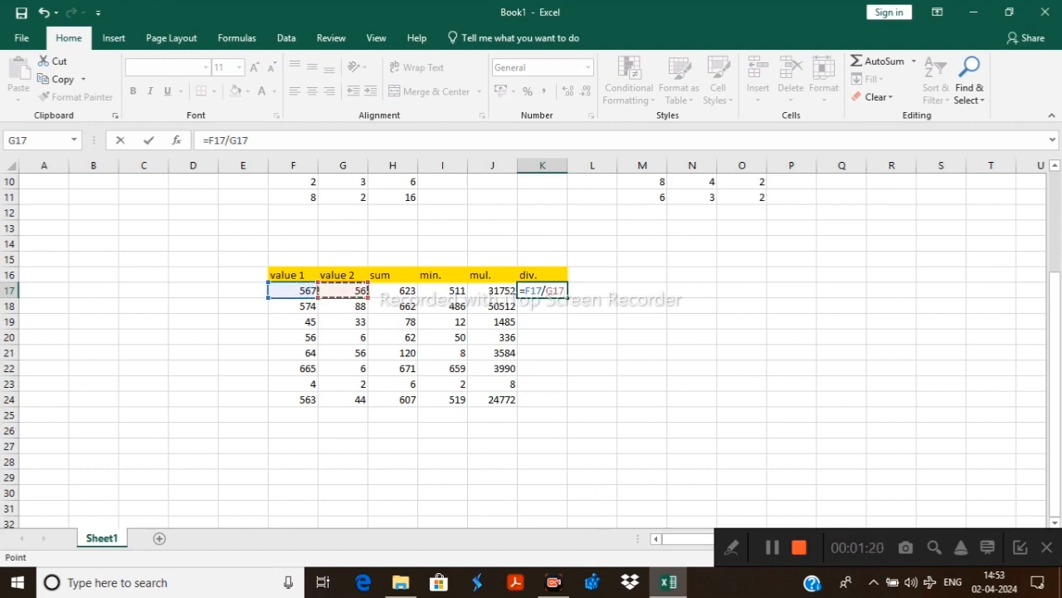
key("Return")
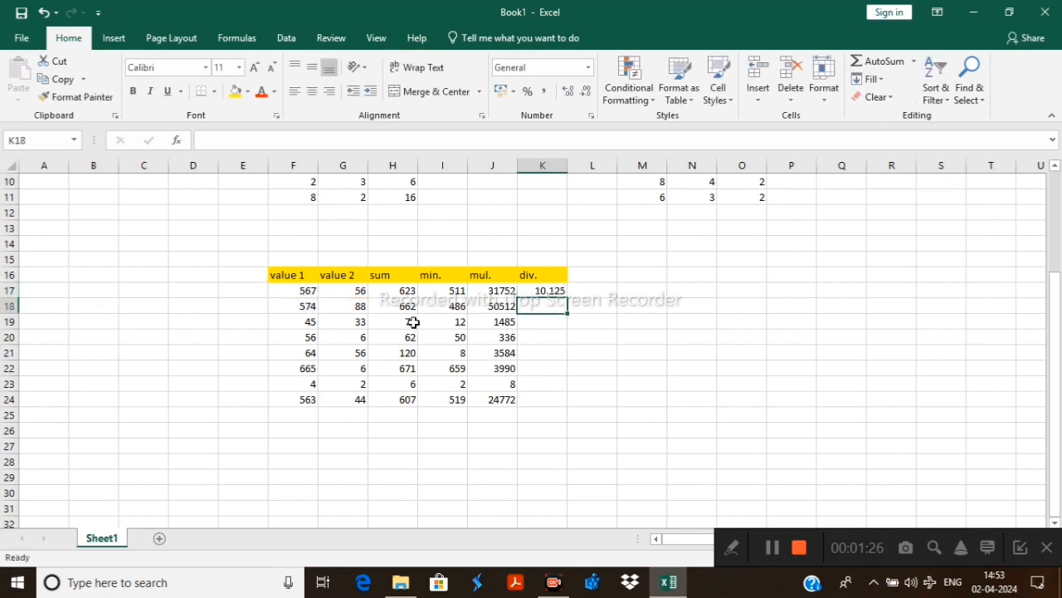
Enter the formula =F18/G18 in cell K18, and fill the division formula from K17 down through K24
type("=")
left_click(298, 305)
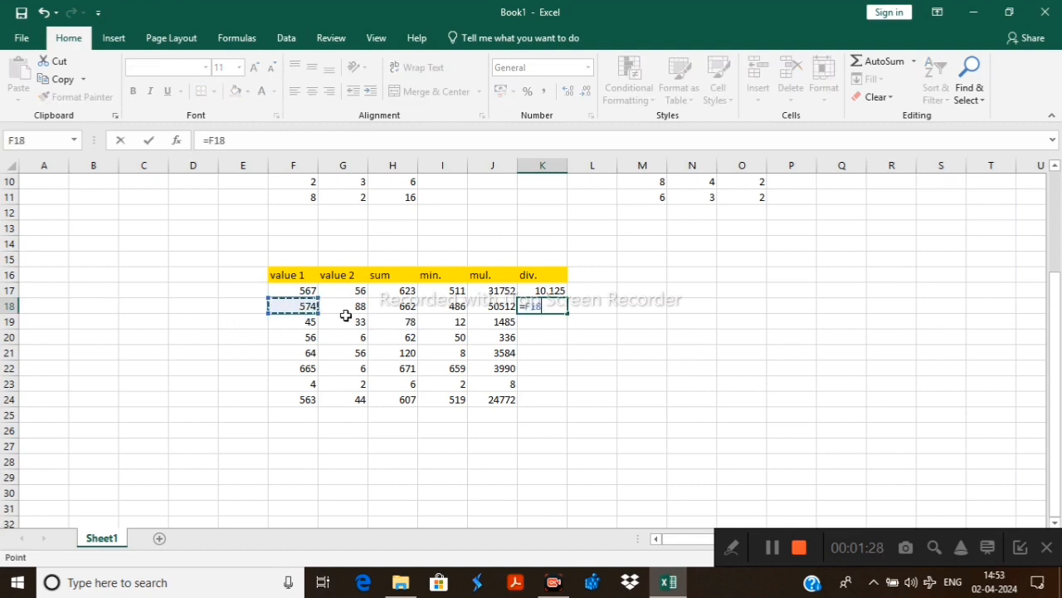
type("/")
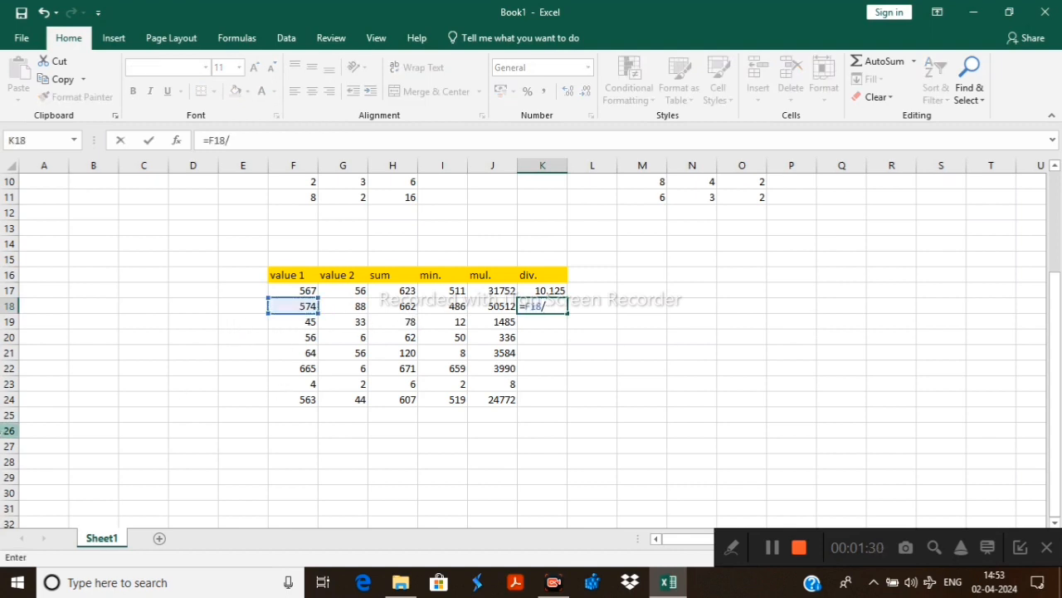
left_click(356, 305)
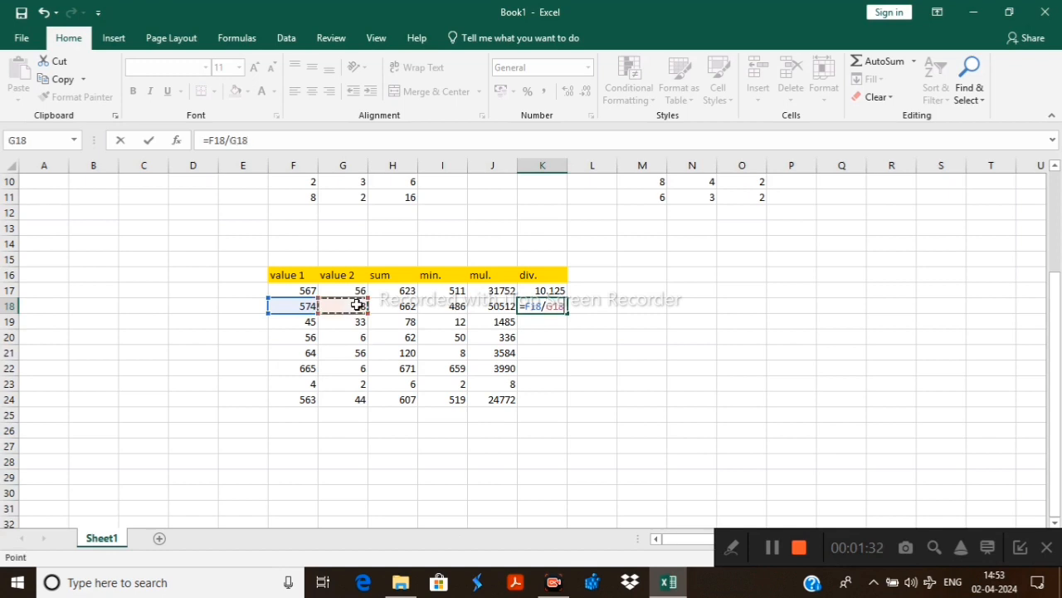
key("Return")
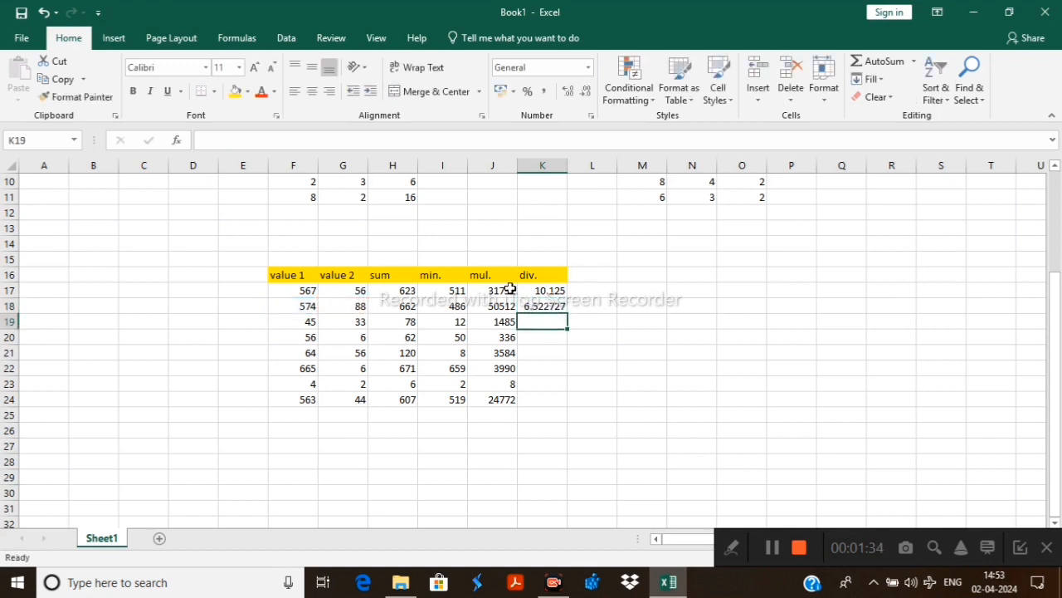
left_click_drag(541, 289, 567, 407)
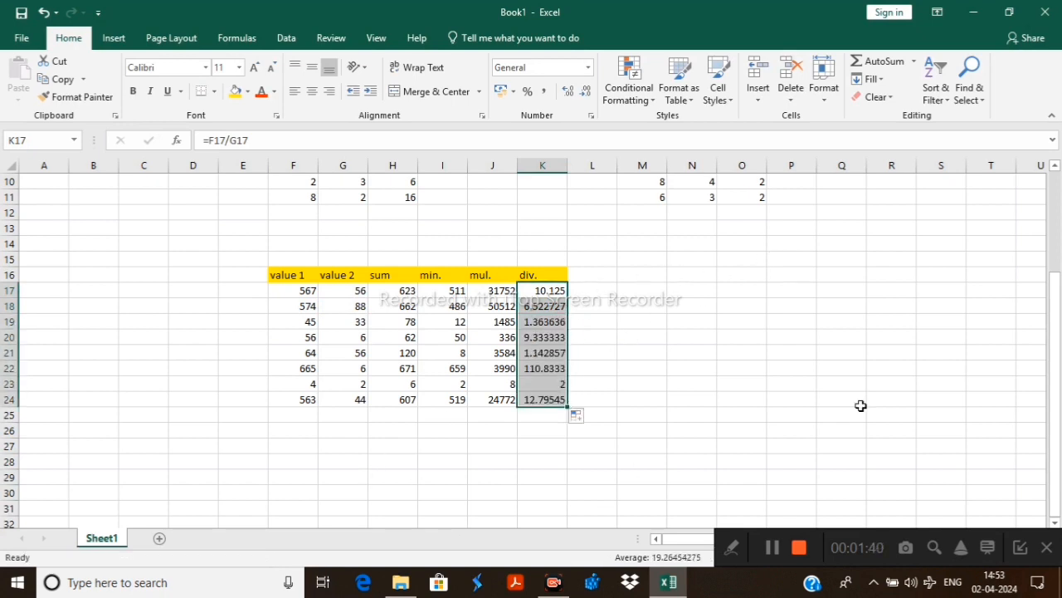
left_click(892, 321)
Add a new value pair below the table, with 2343 in F25 and 45 in G25
scroll(611, 403, "down", 1)
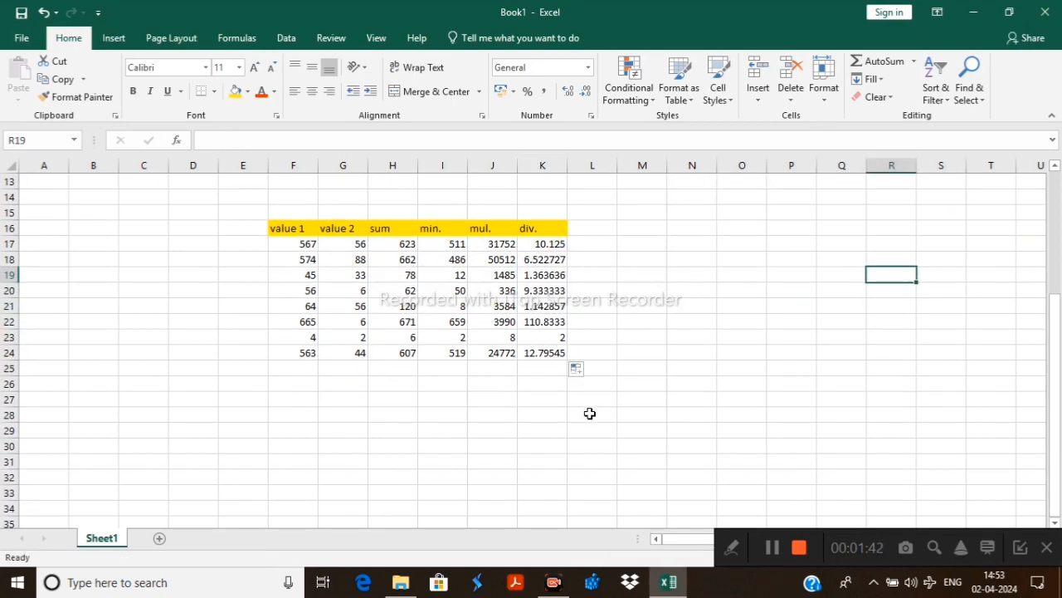
left_click(304, 368)
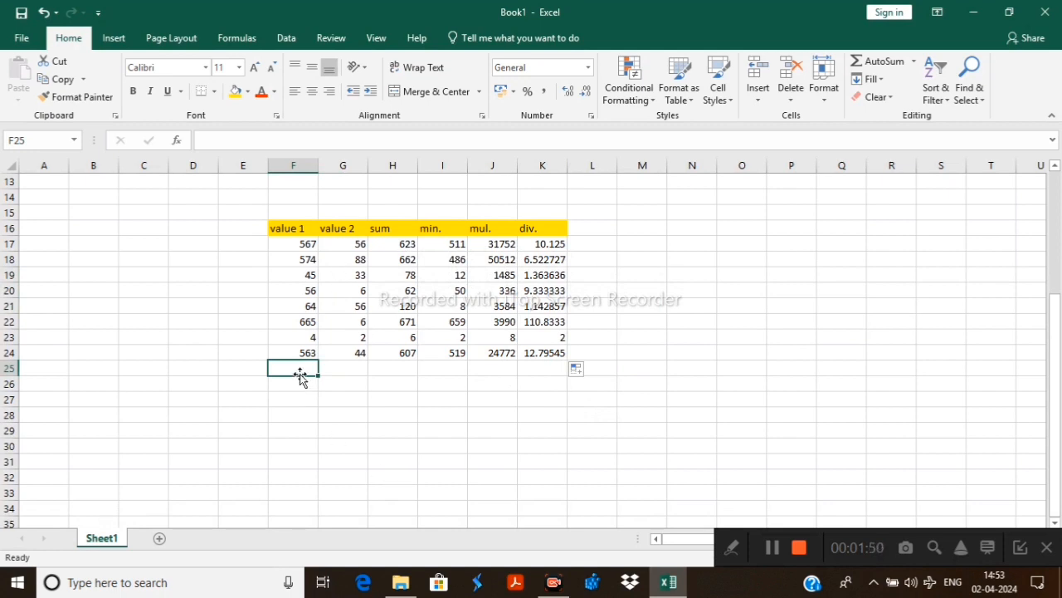
type("2343")
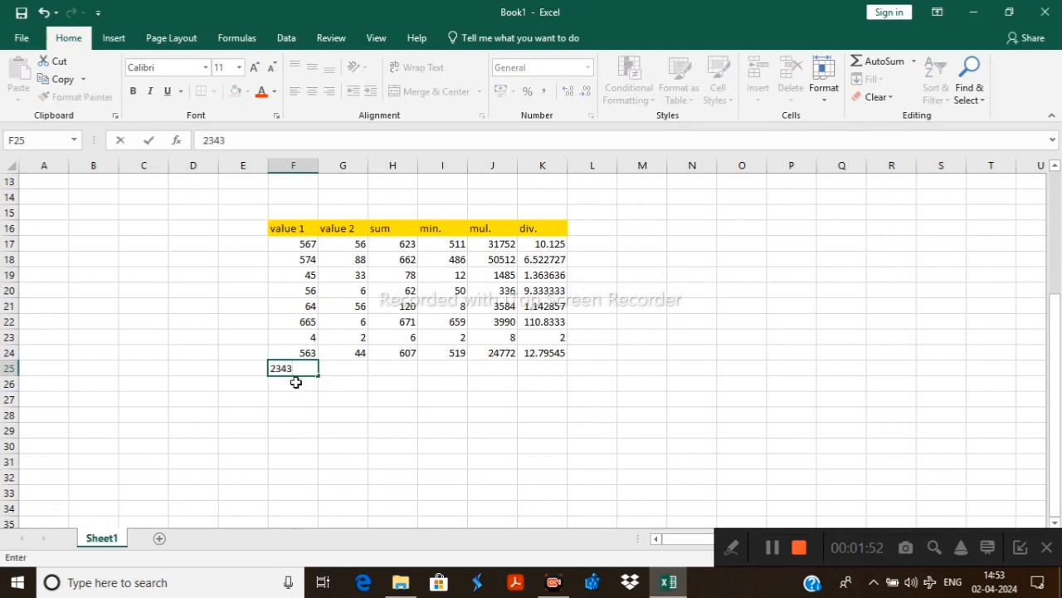
left_click(351, 366)
type("45")
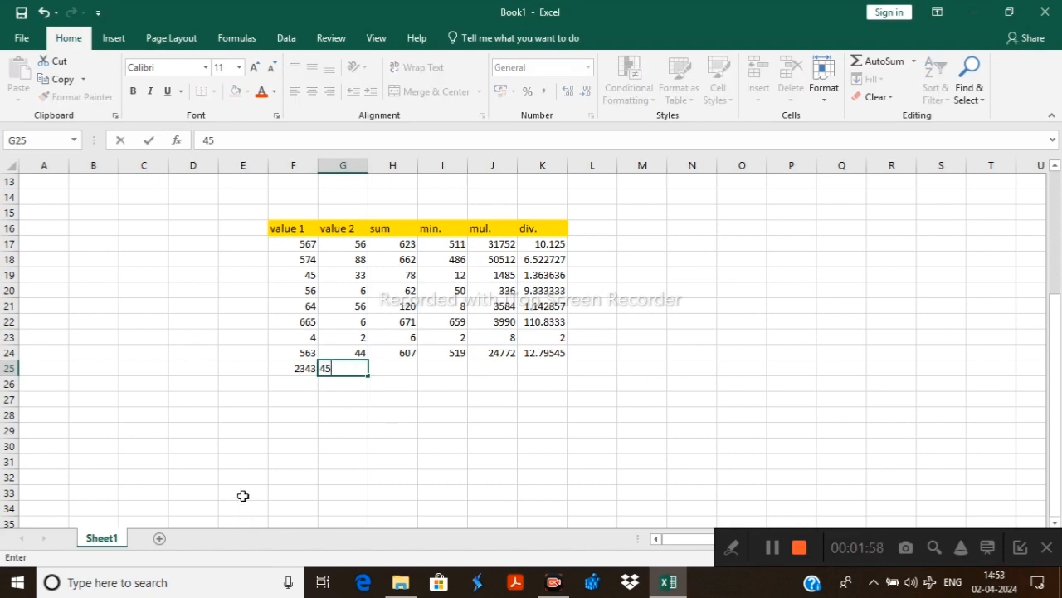
key("Return")
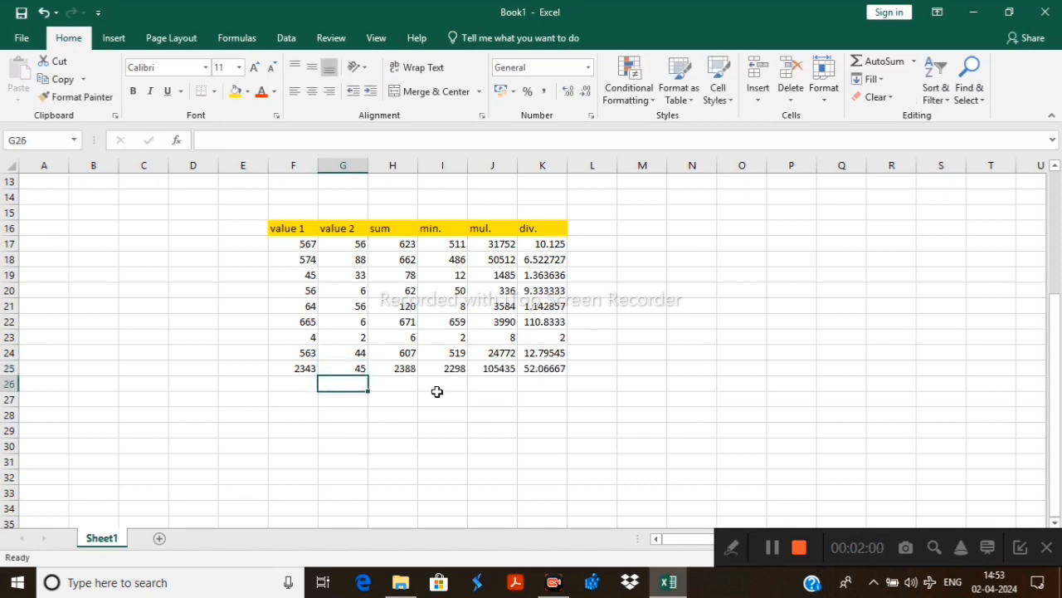
Add another value pair in row 26, with 30 in F26 and 3 in G26
double_click(297, 382)
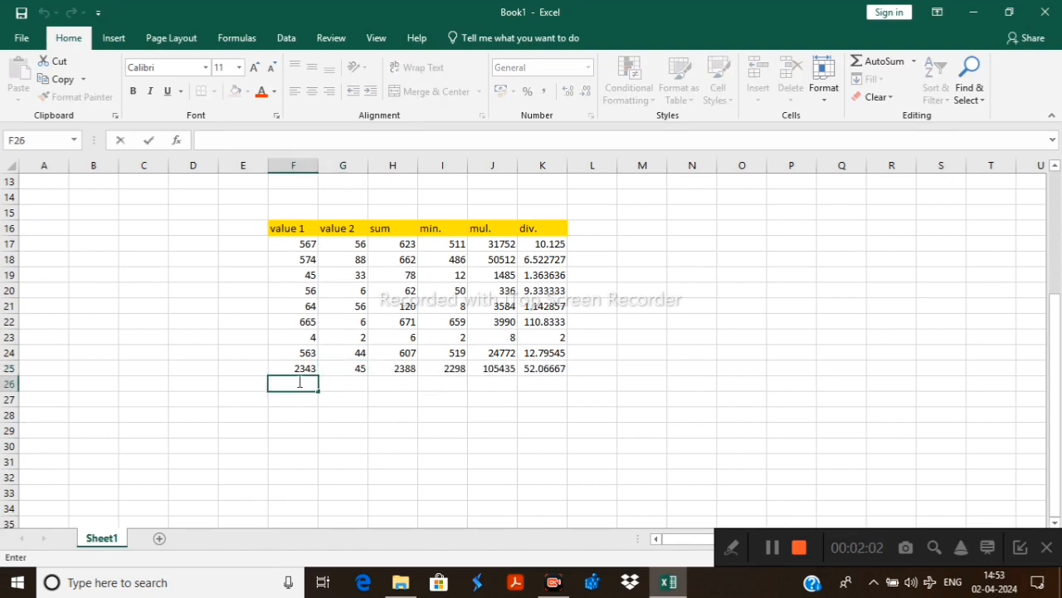
type("30")
left_click(350, 385)
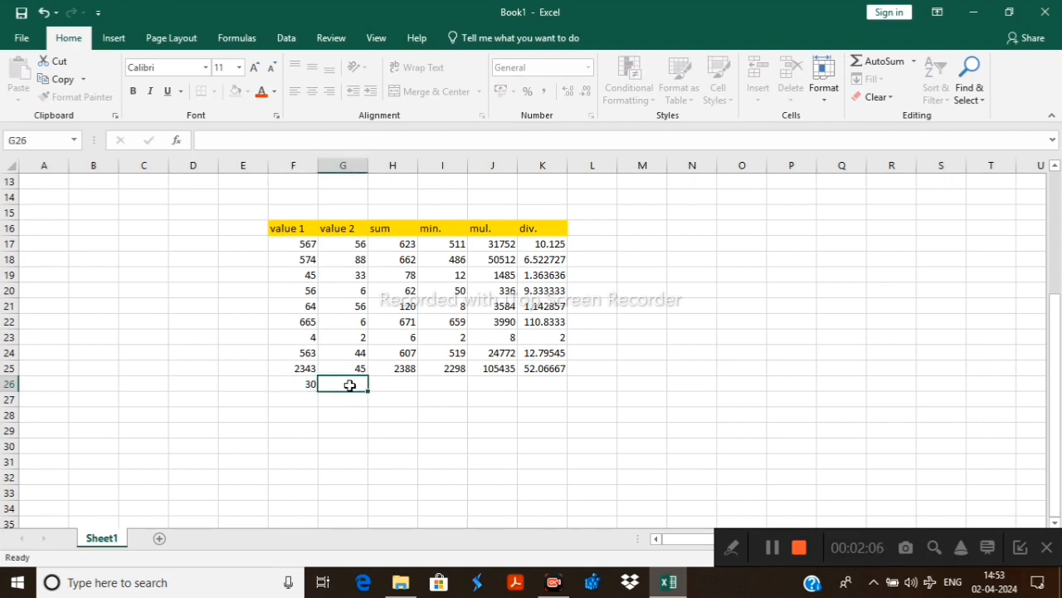
type("3")
key("Return")
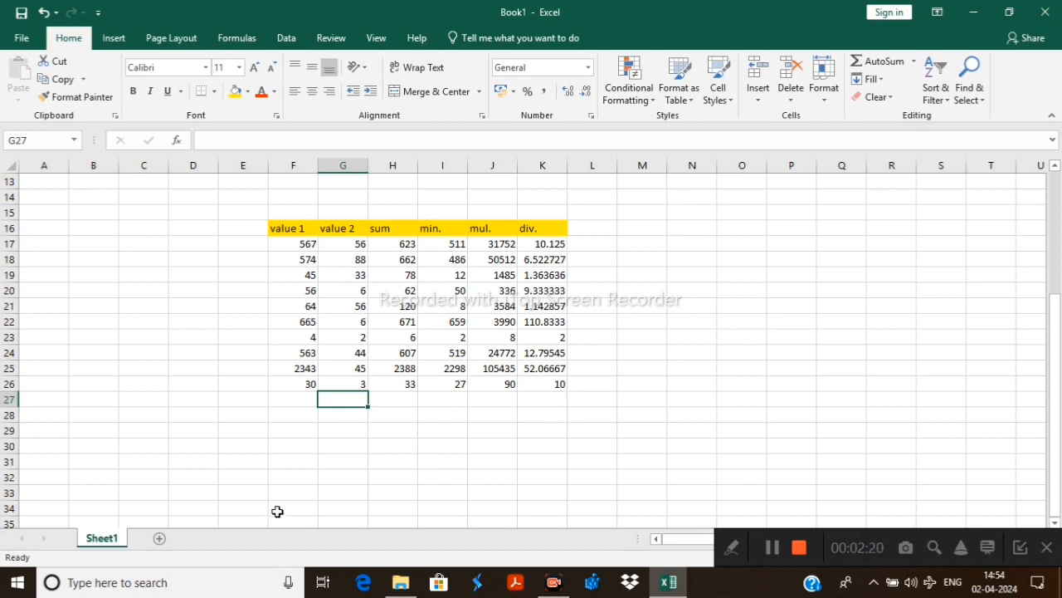
Enter 47, 345, 345, 35, 35 and 345 down the value 1 column in cells F27 to F32
double_click(302, 400)
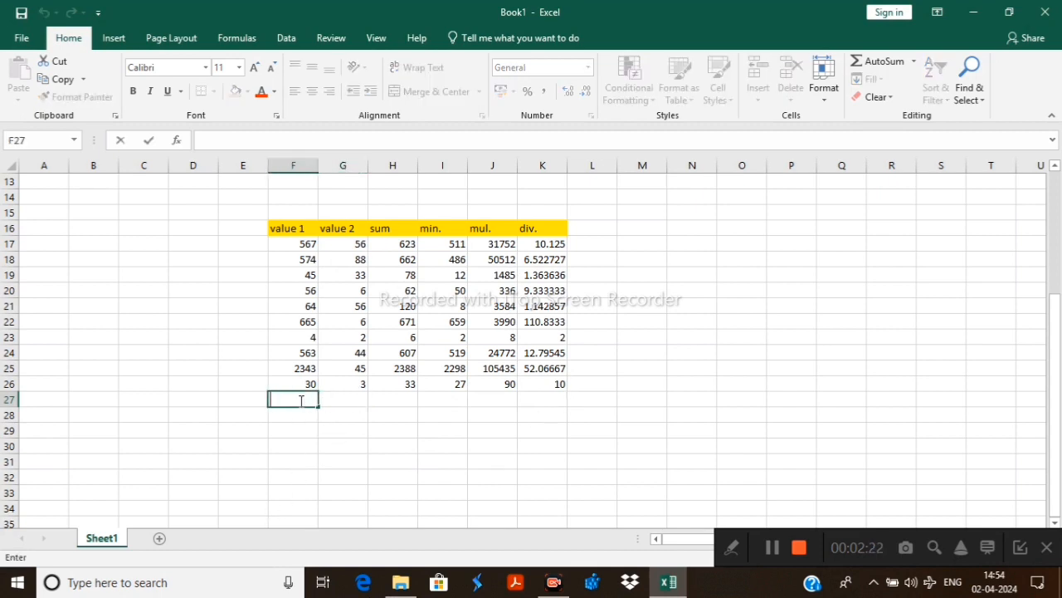
type("47")
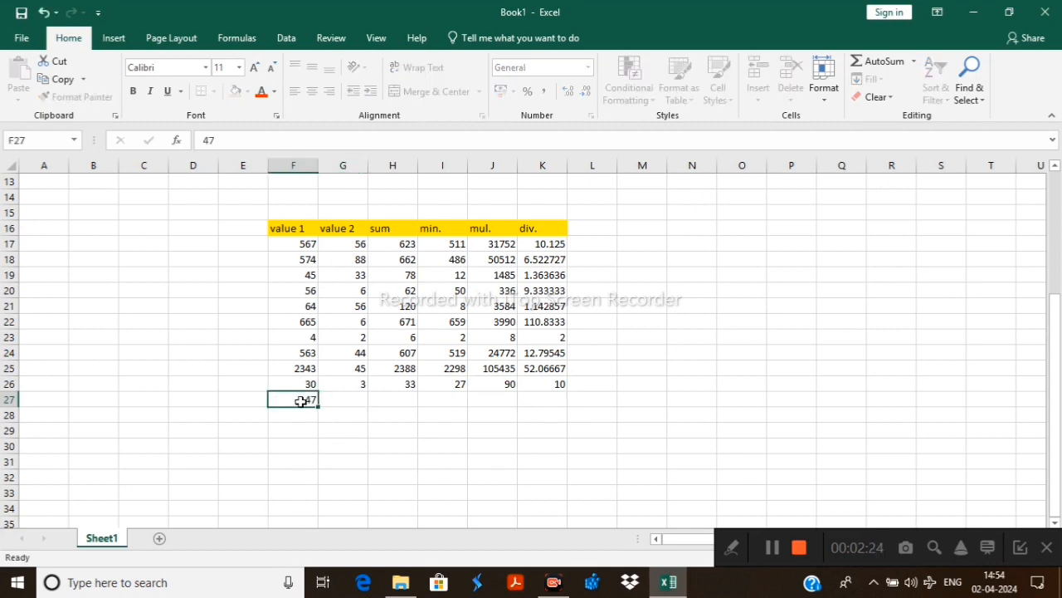
key("Return")
type("345")
key("Return")
type("345")
key("Return")
type("35")
key("Return")
type("35")
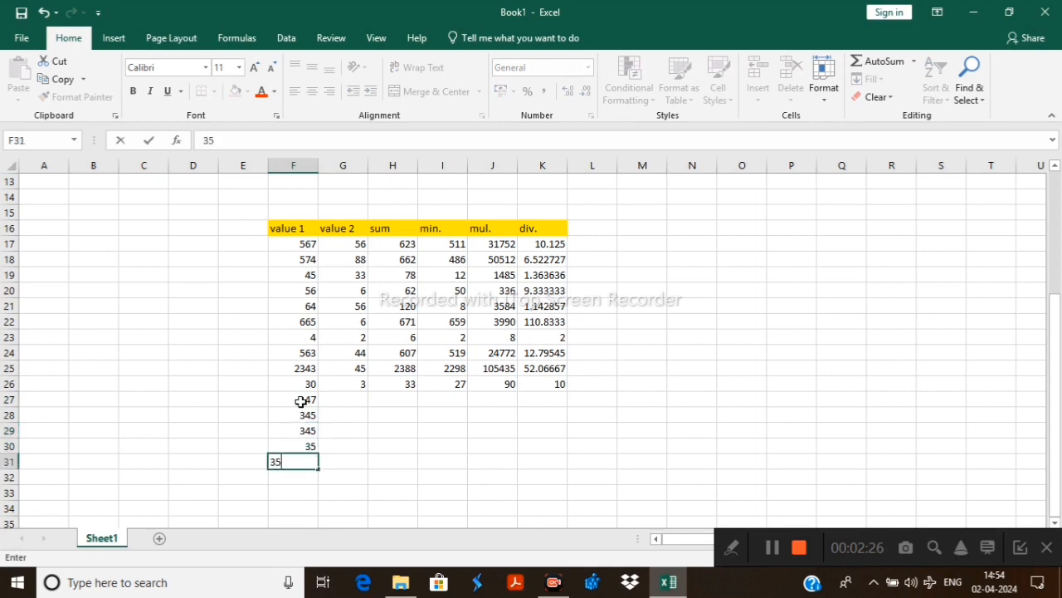
key("Return")
type("345")
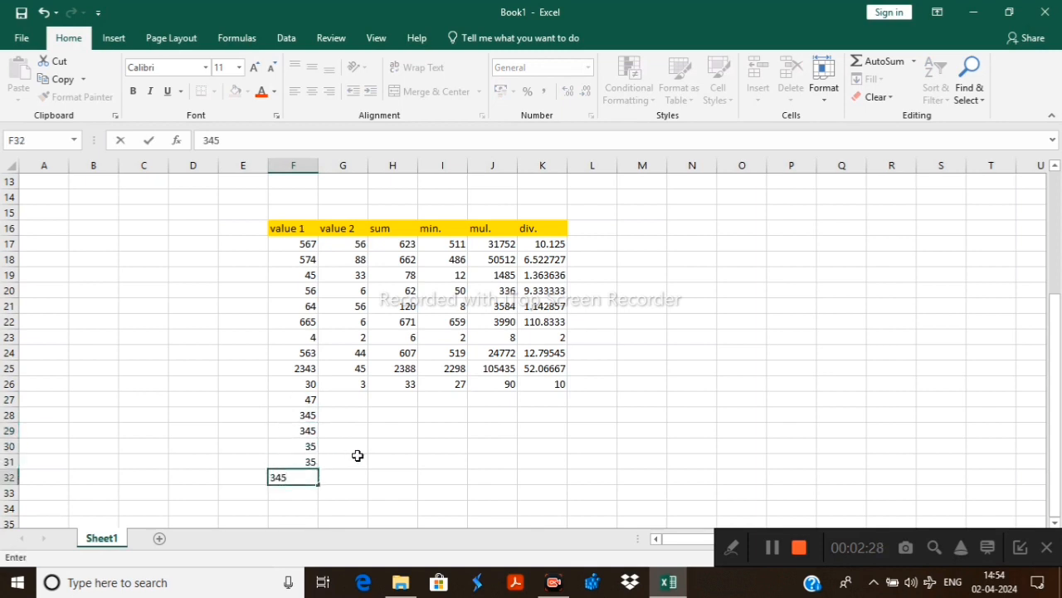
key("Return")
Enter 5, 3466, 345, 44, 33 and 46 down the value 2 column in cells G27 to G32
left_click(357, 398)
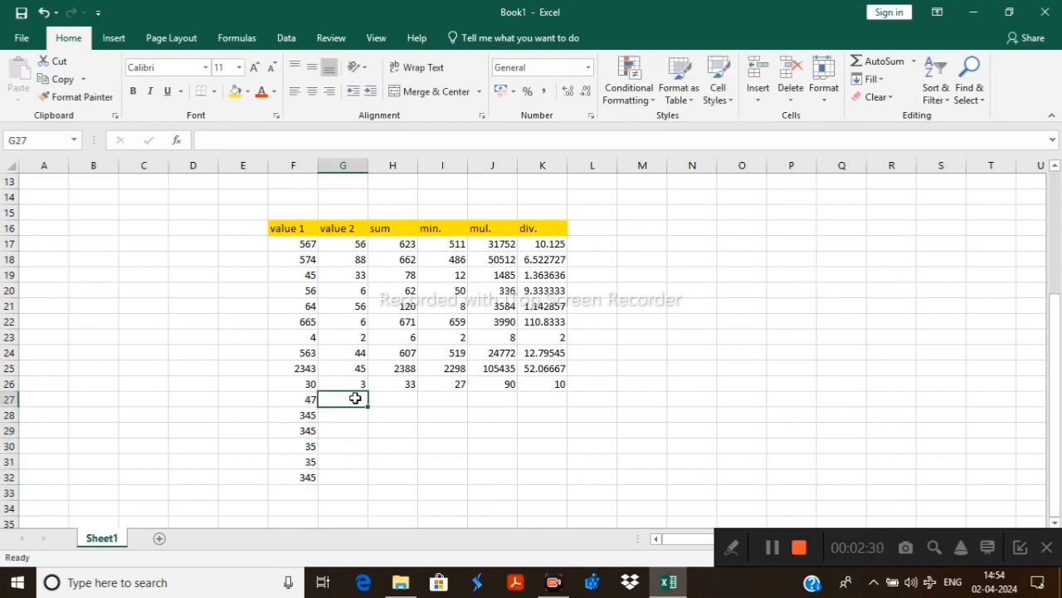
type("5")
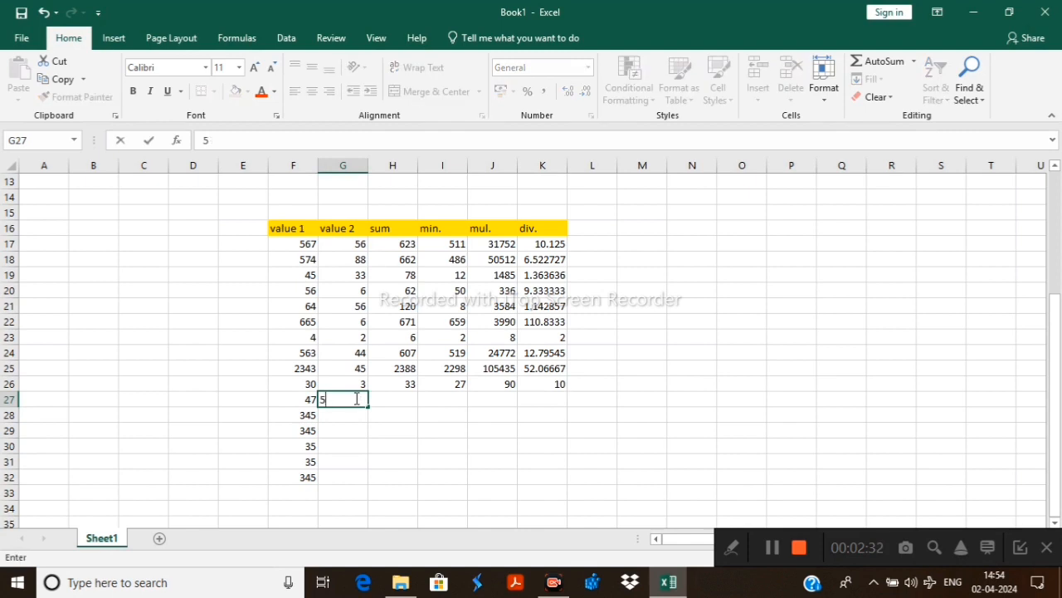
key("Return")
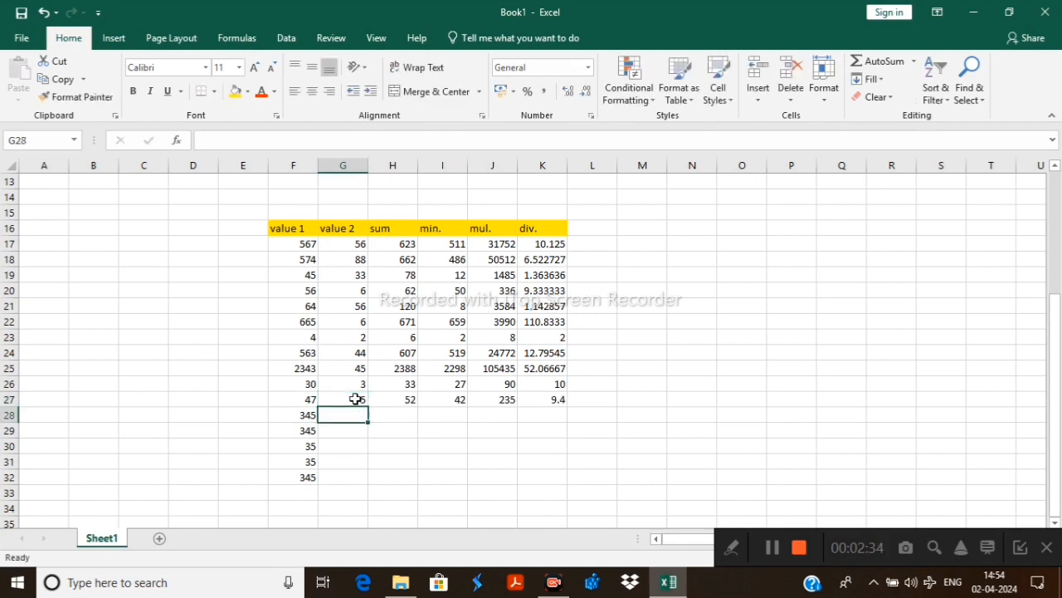
type("3466")
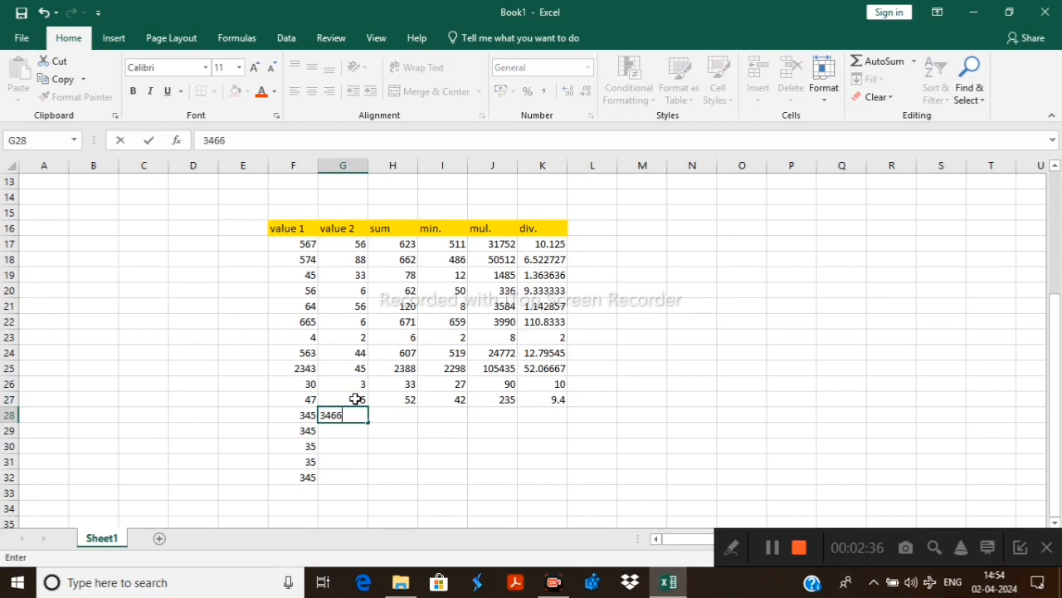
key("Return")
type("34")
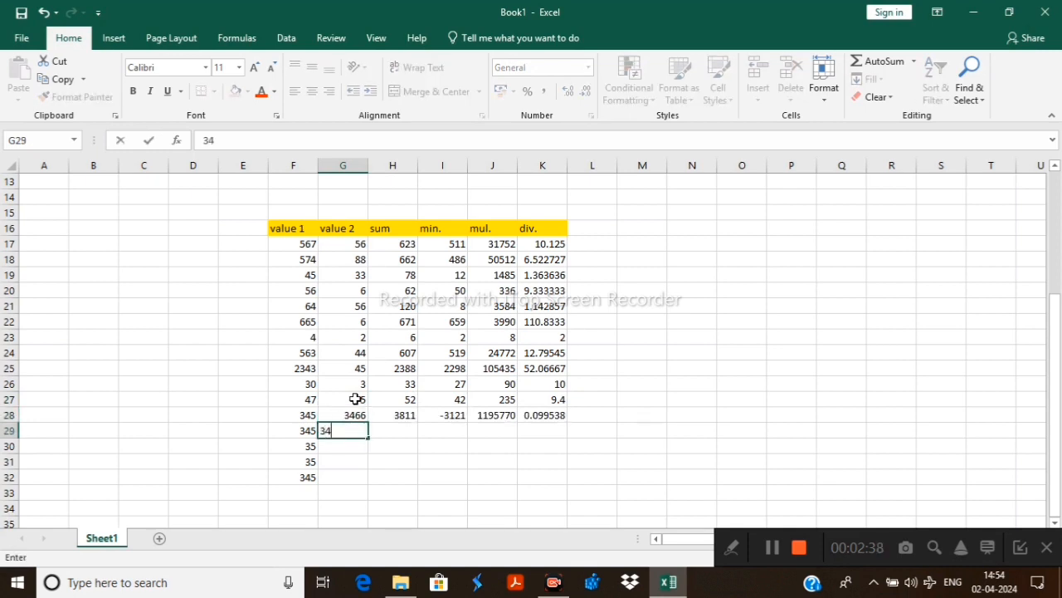
type("5")
key("Return")
type("44")
key("Return")
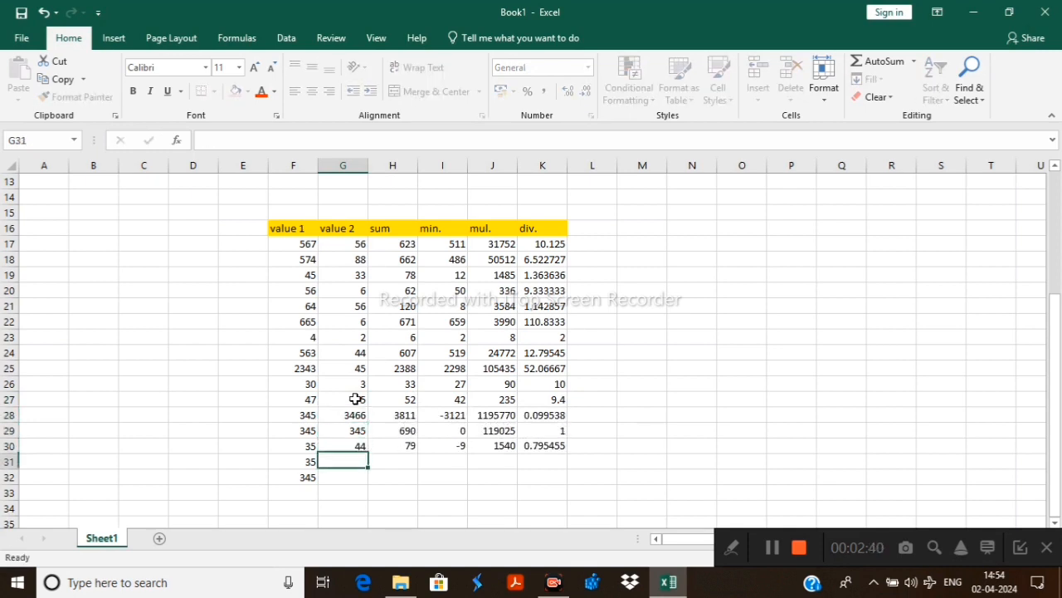
type("33")
key("Return")
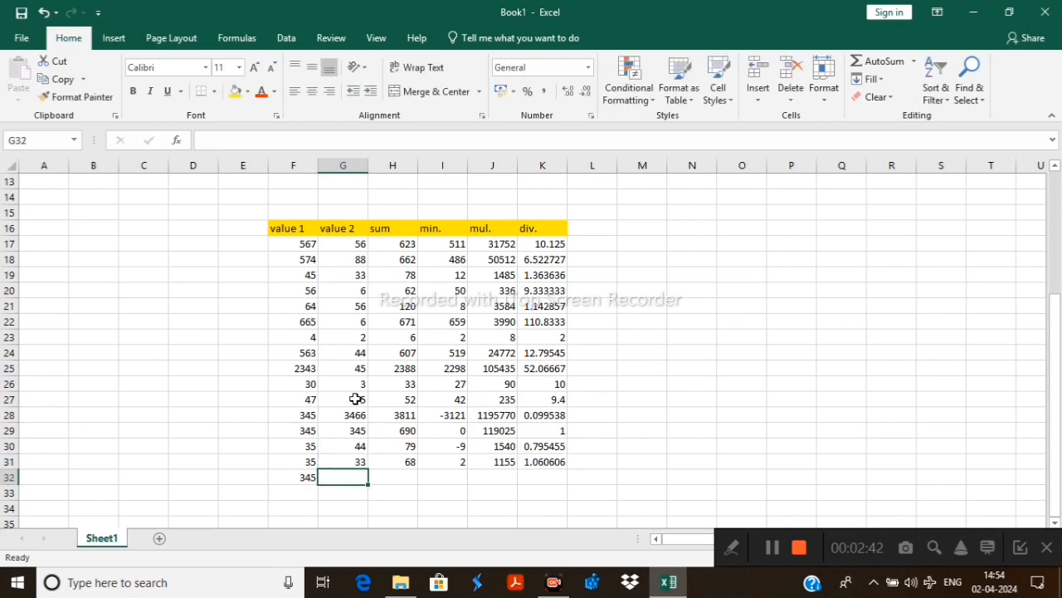
type("46")
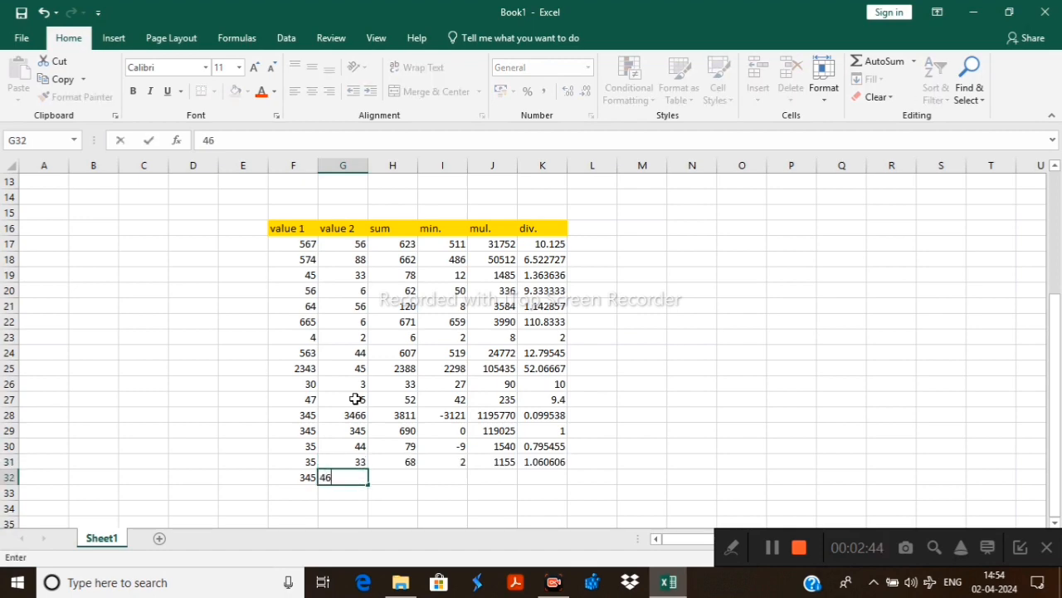
key("Return")
scroll(653, 341, "down", 4)
scroll(654, 339, "up", 2)
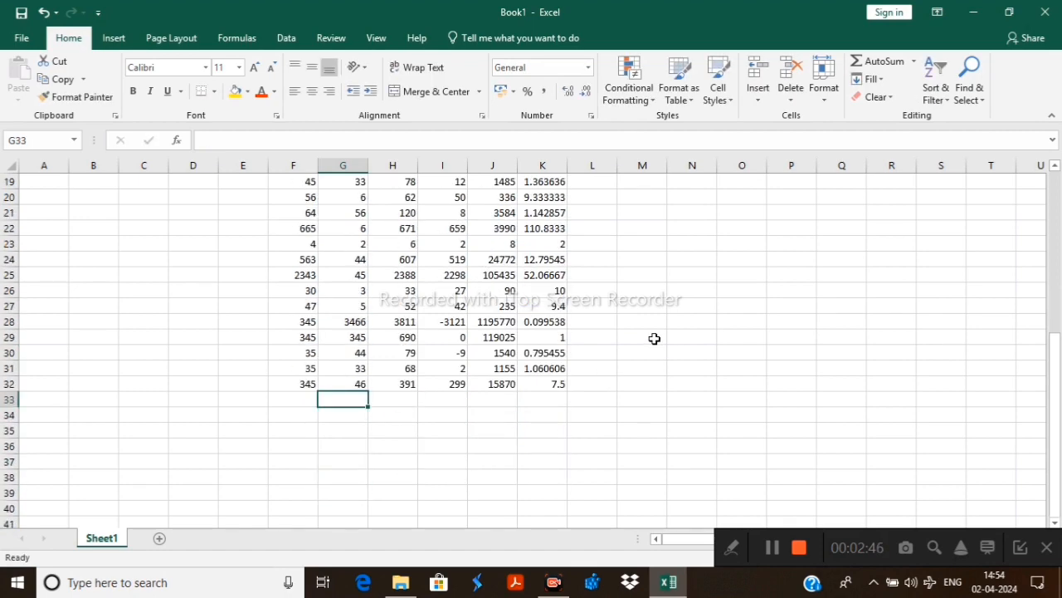
scroll(654, 339, "up", 2)
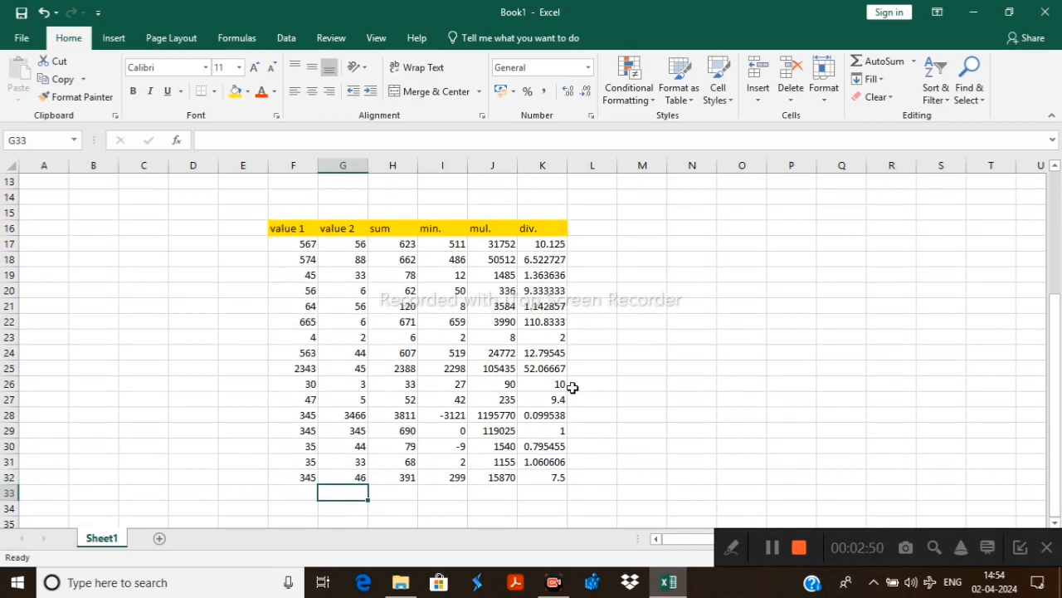
Highlight the whole table from its header row to row 32, and select the empty cell range M16:T34 beside it
left_click_drag(265, 224, 565, 481)
double_click(662, 304)
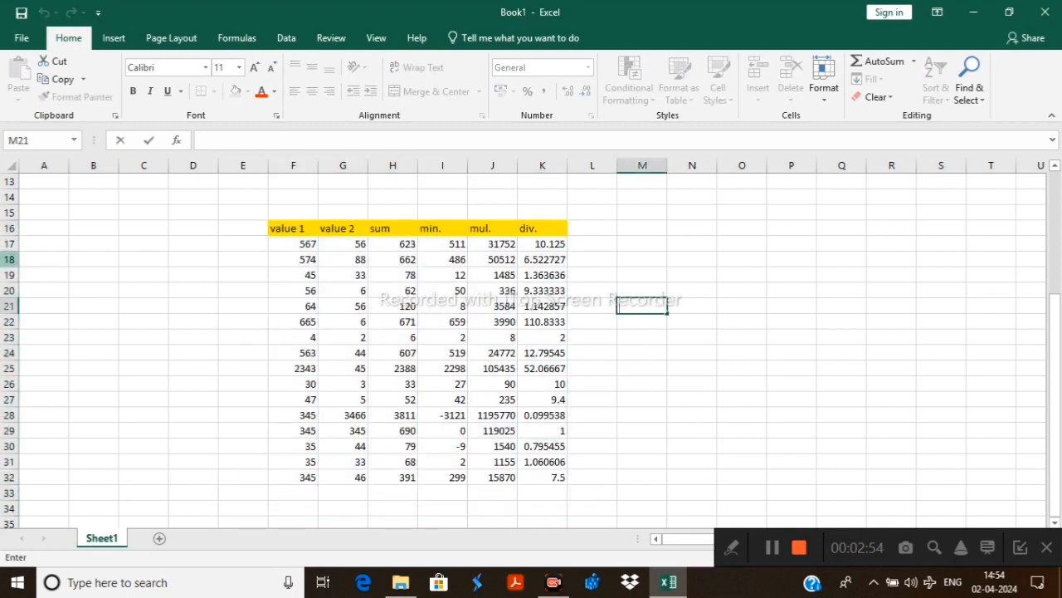
left_click(878, 253)
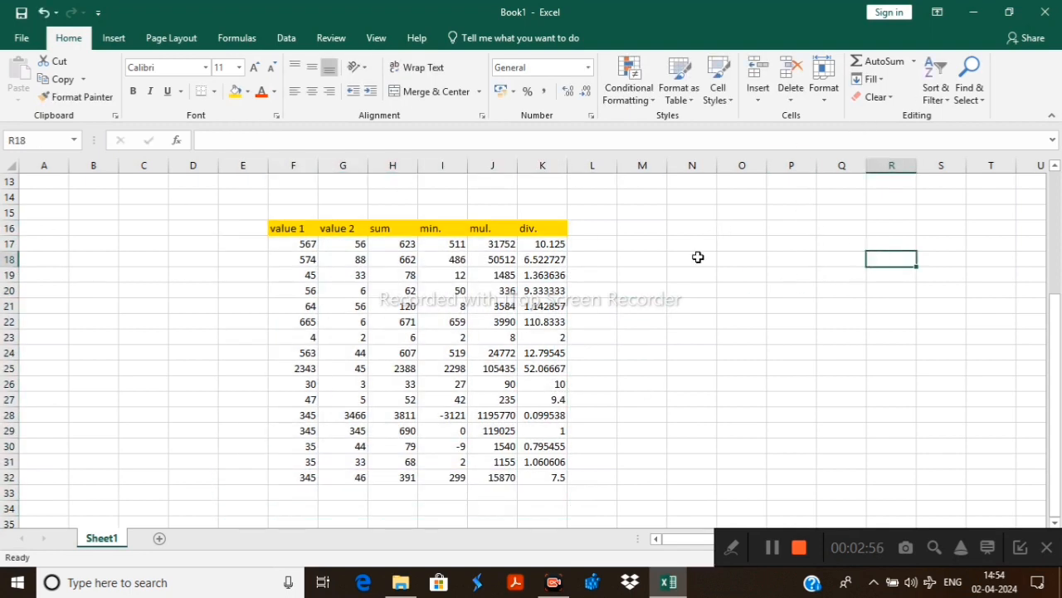
left_click_drag(659, 229, 1008, 505)
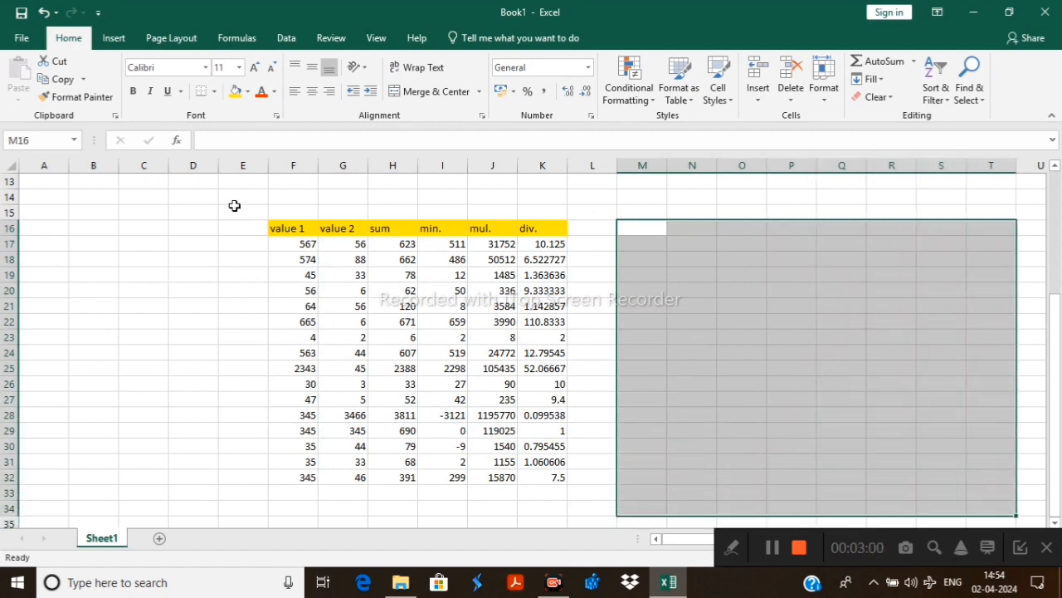
left_click(214, 209)
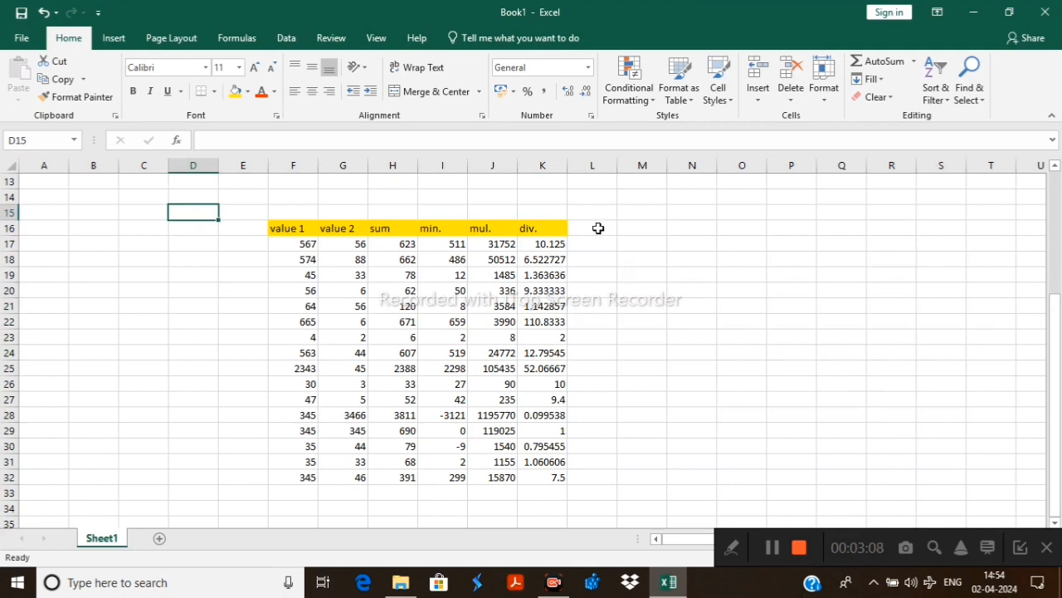
left_click_drag(597, 227, 809, 458)
left_click(877, 249)
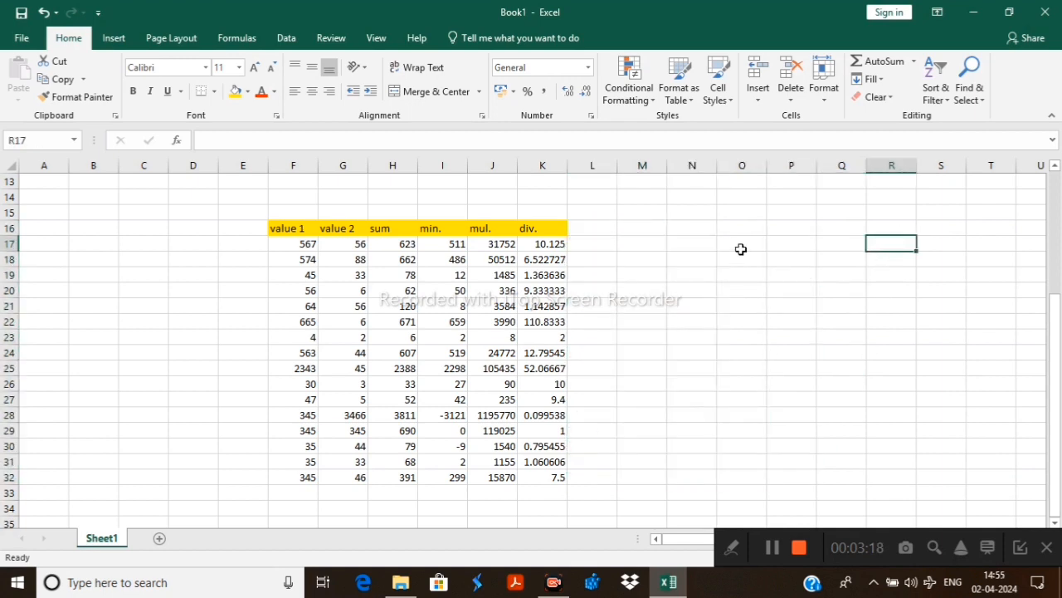
left_click_drag(631, 241, 748, 379)
left_click(857, 239)
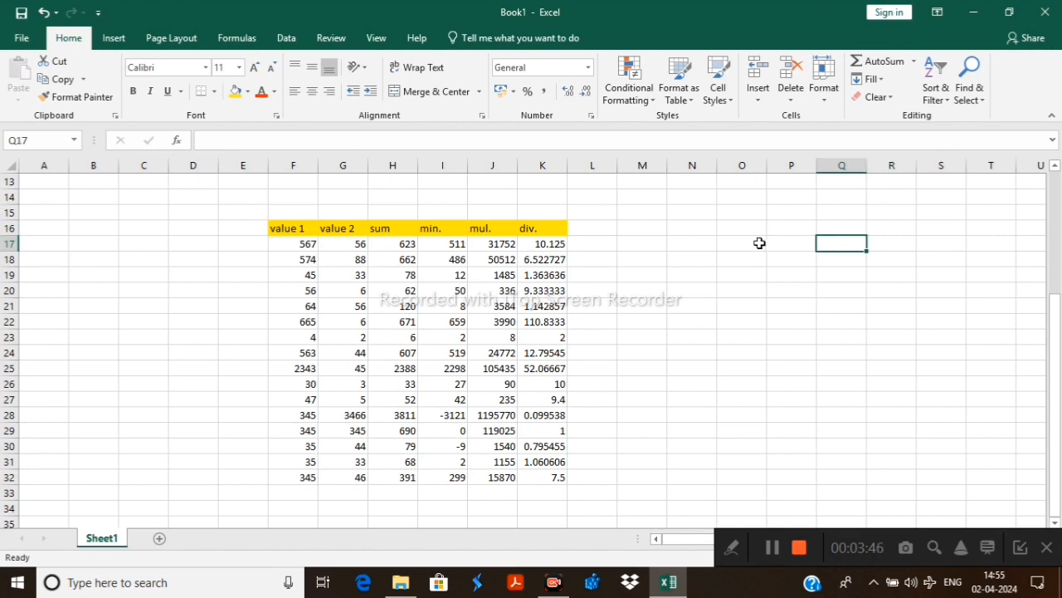
left_click(720, 258)
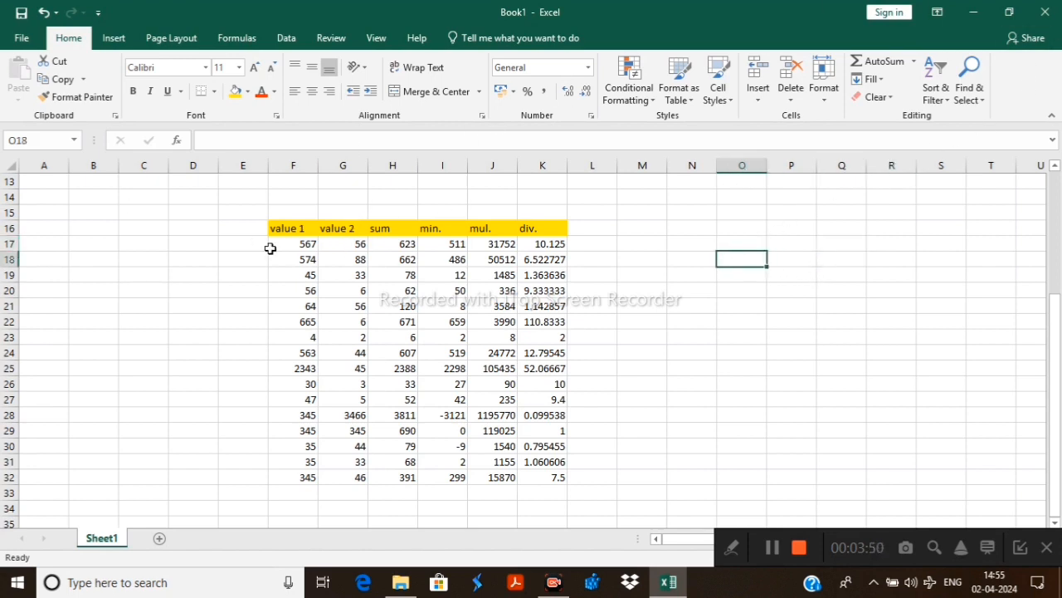
Highlight the value 1 entries F17:F32 and the first value 2 entries, followed by the formula results in H17:K32
left_click_drag(280, 245, 310, 479)
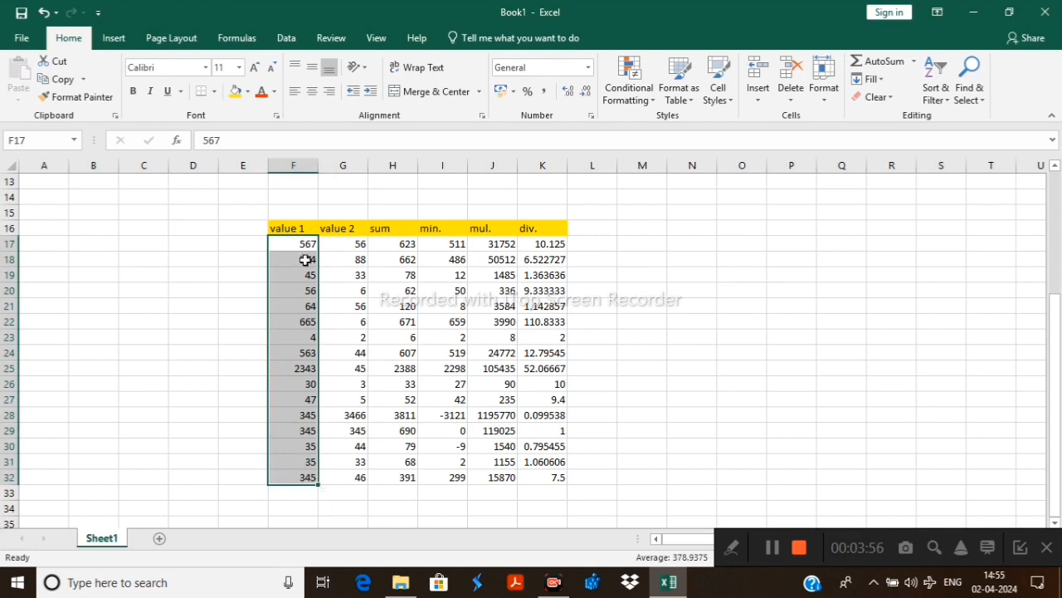
left_click_drag(352, 247, 362, 275)
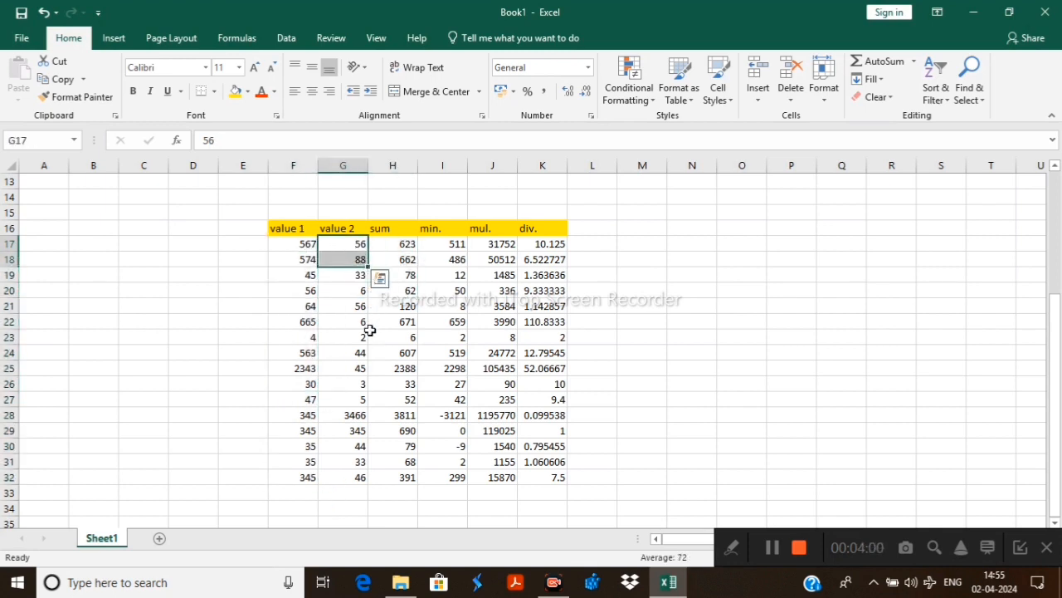
left_click(606, 240)
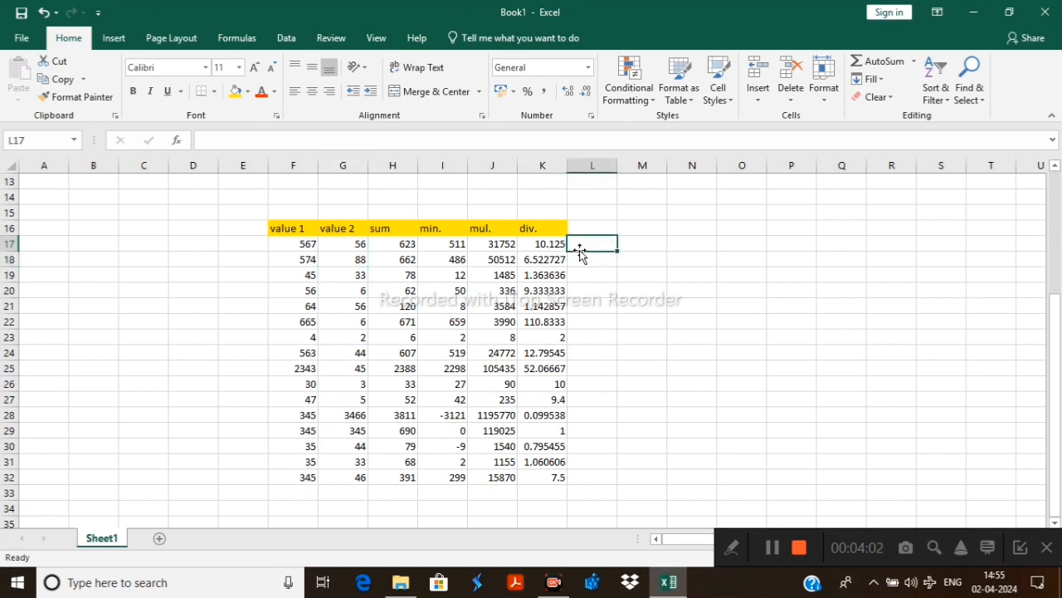
left_click(660, 242)
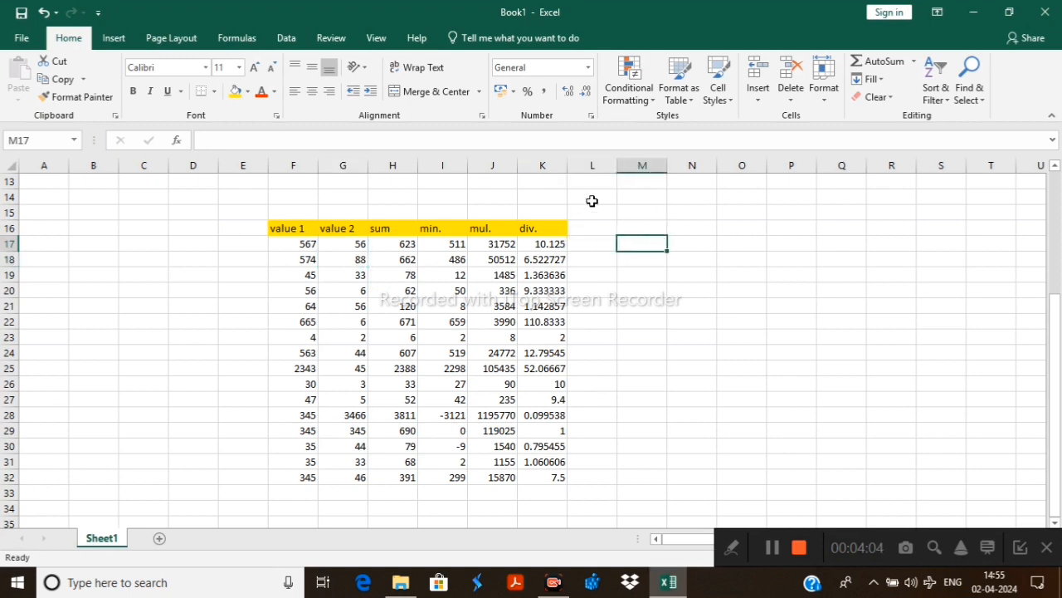
left_click_drag(399, 247, 539, 485)
left_click(681, 293)
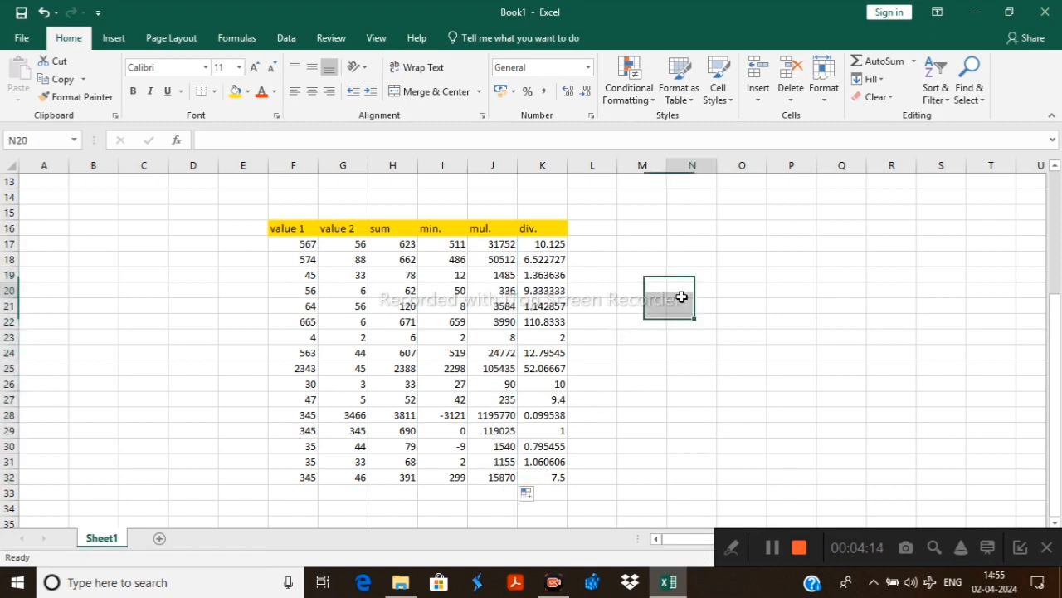